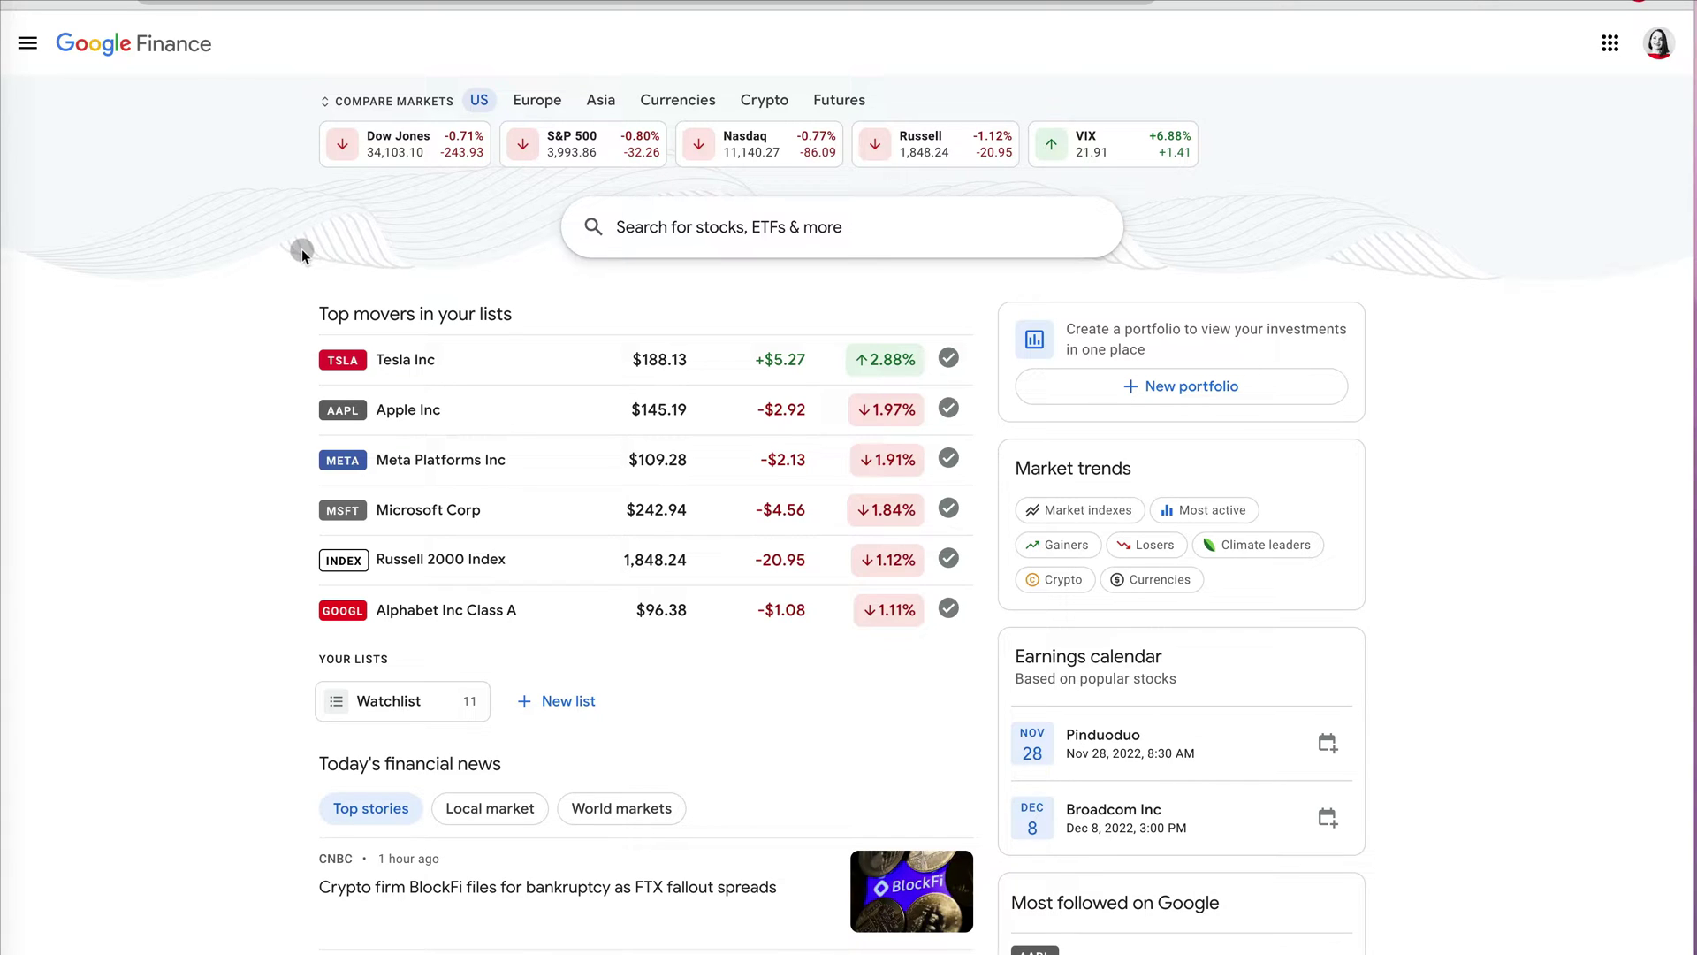
# Open Alphabet Inc Class A in Google Finance and view its 5Y and MAX price charts
pyautogui.scroll(-7, 1252, 602)
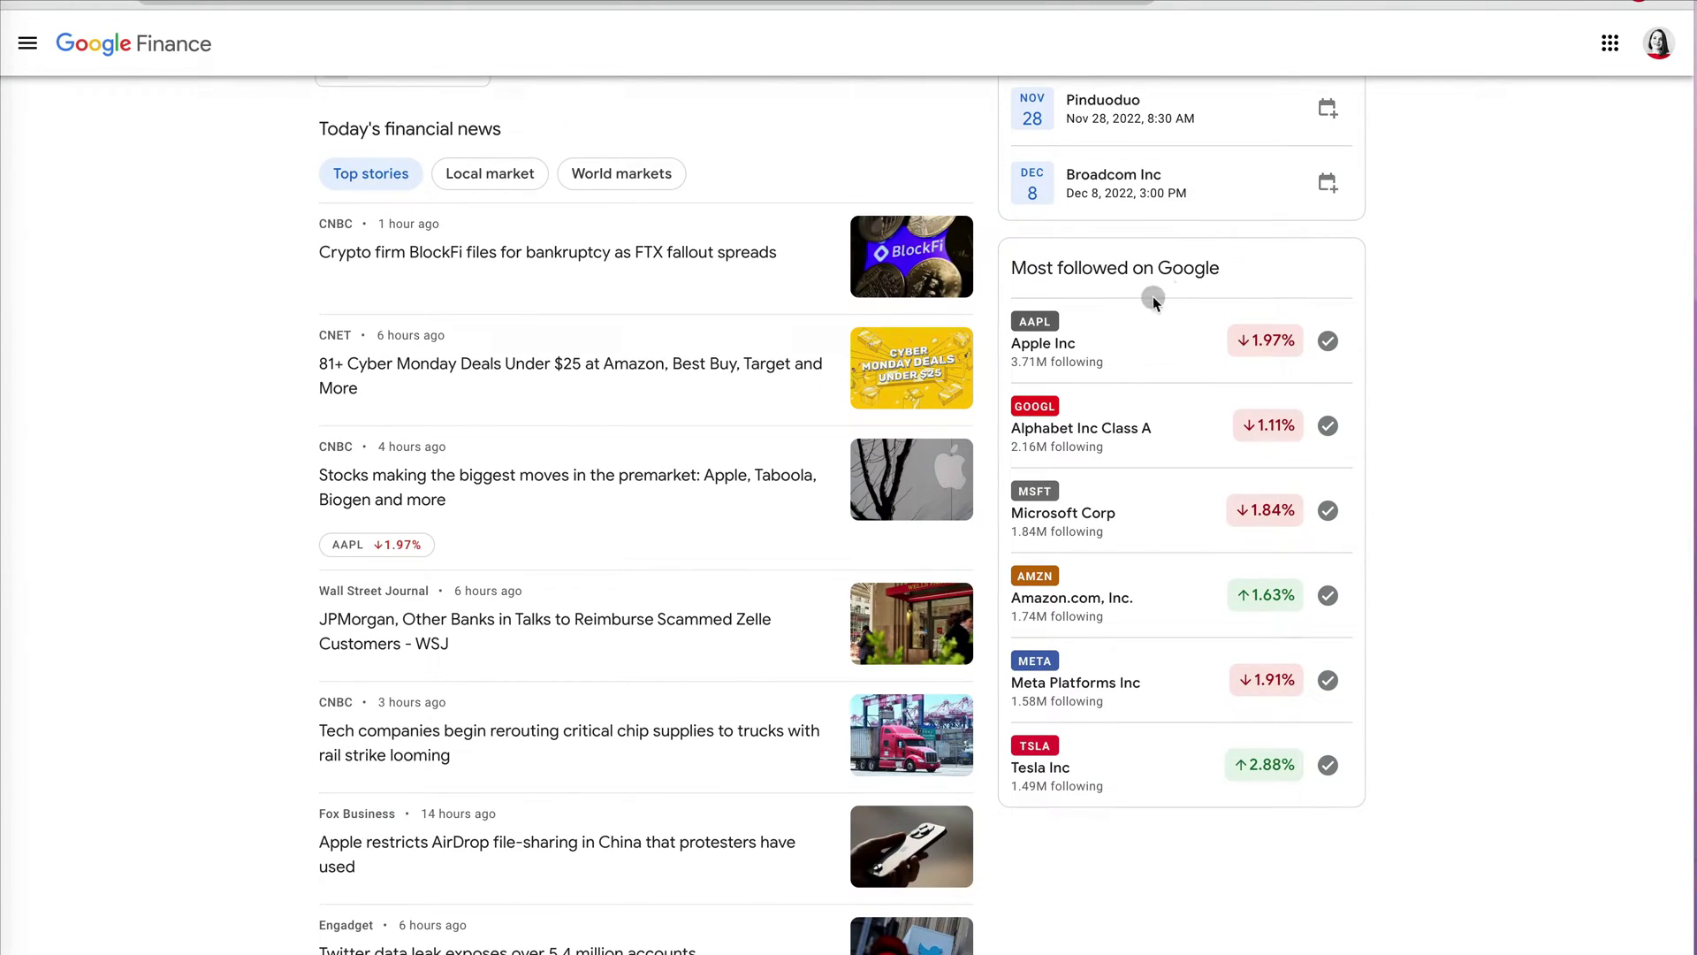
pyautogui.click(1033, 411)
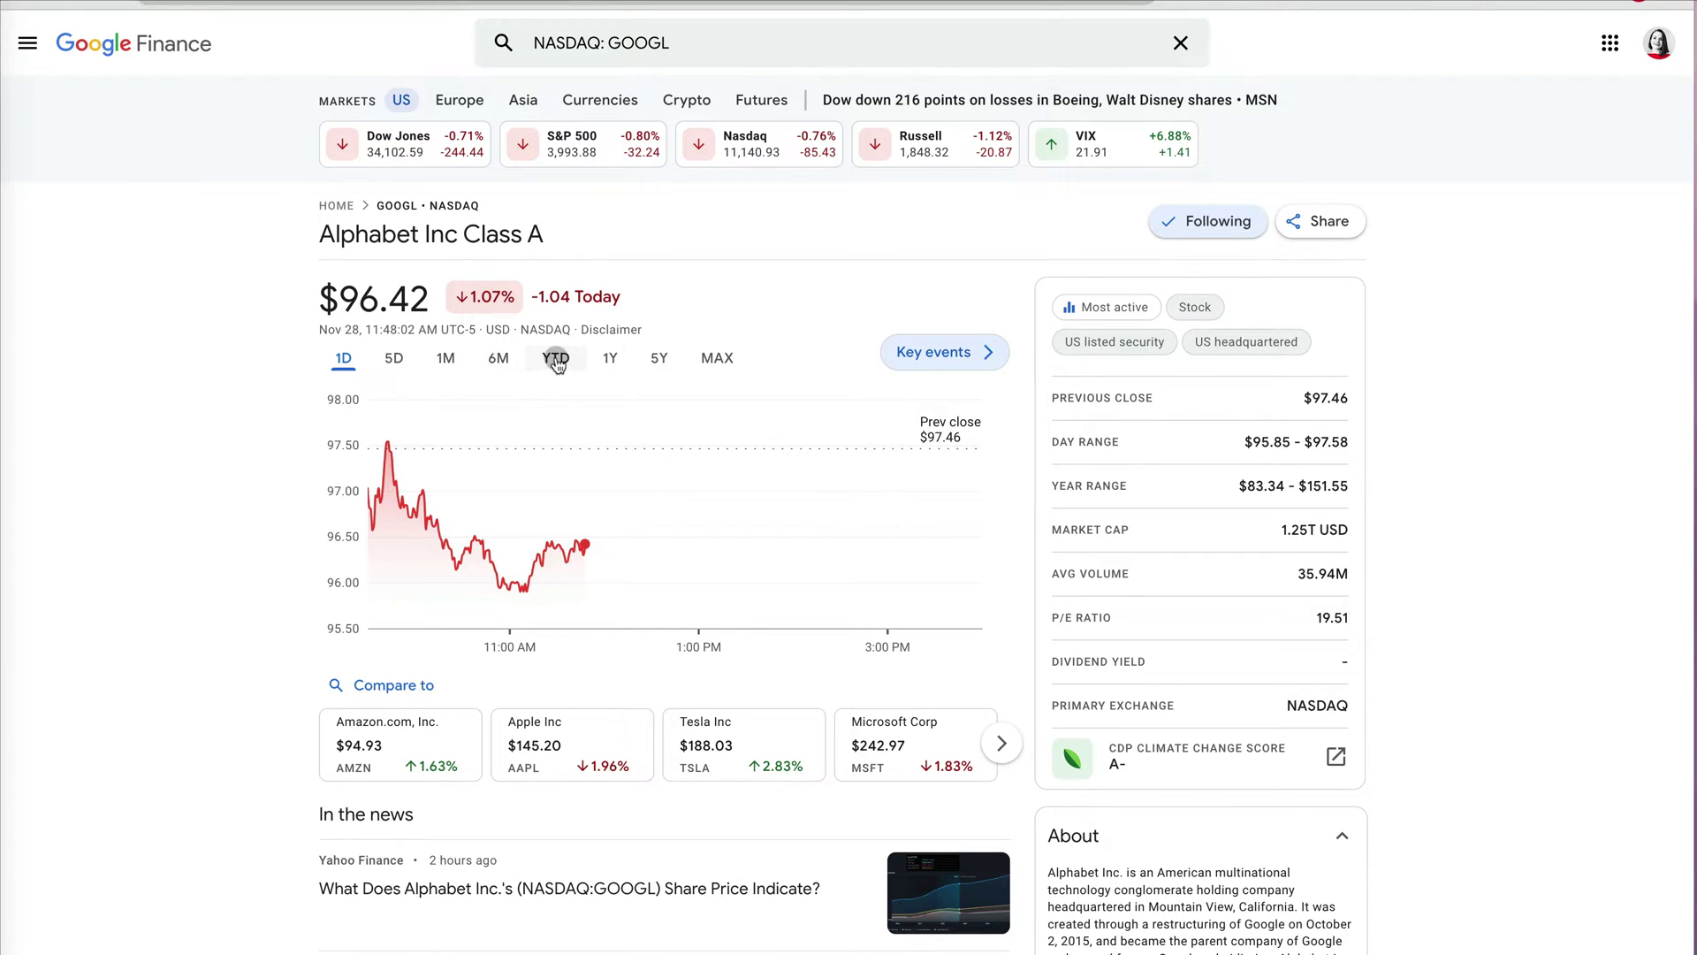
pyautogui.click(658, 358)
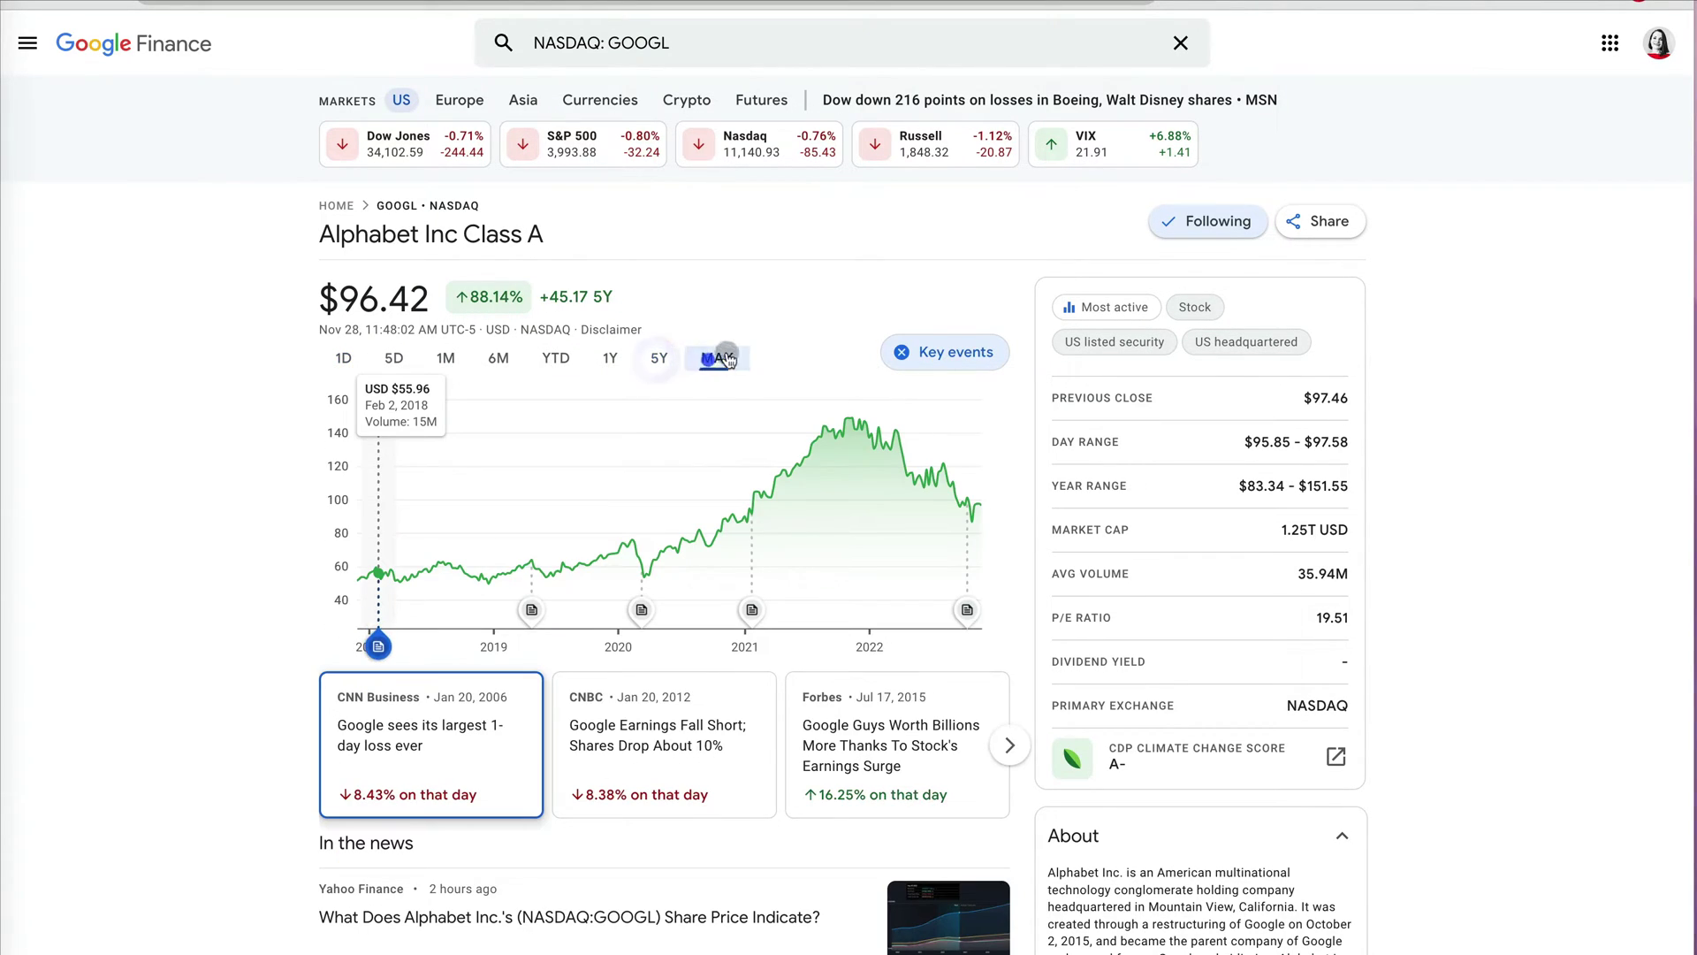
pyautogui.click(717, 358)
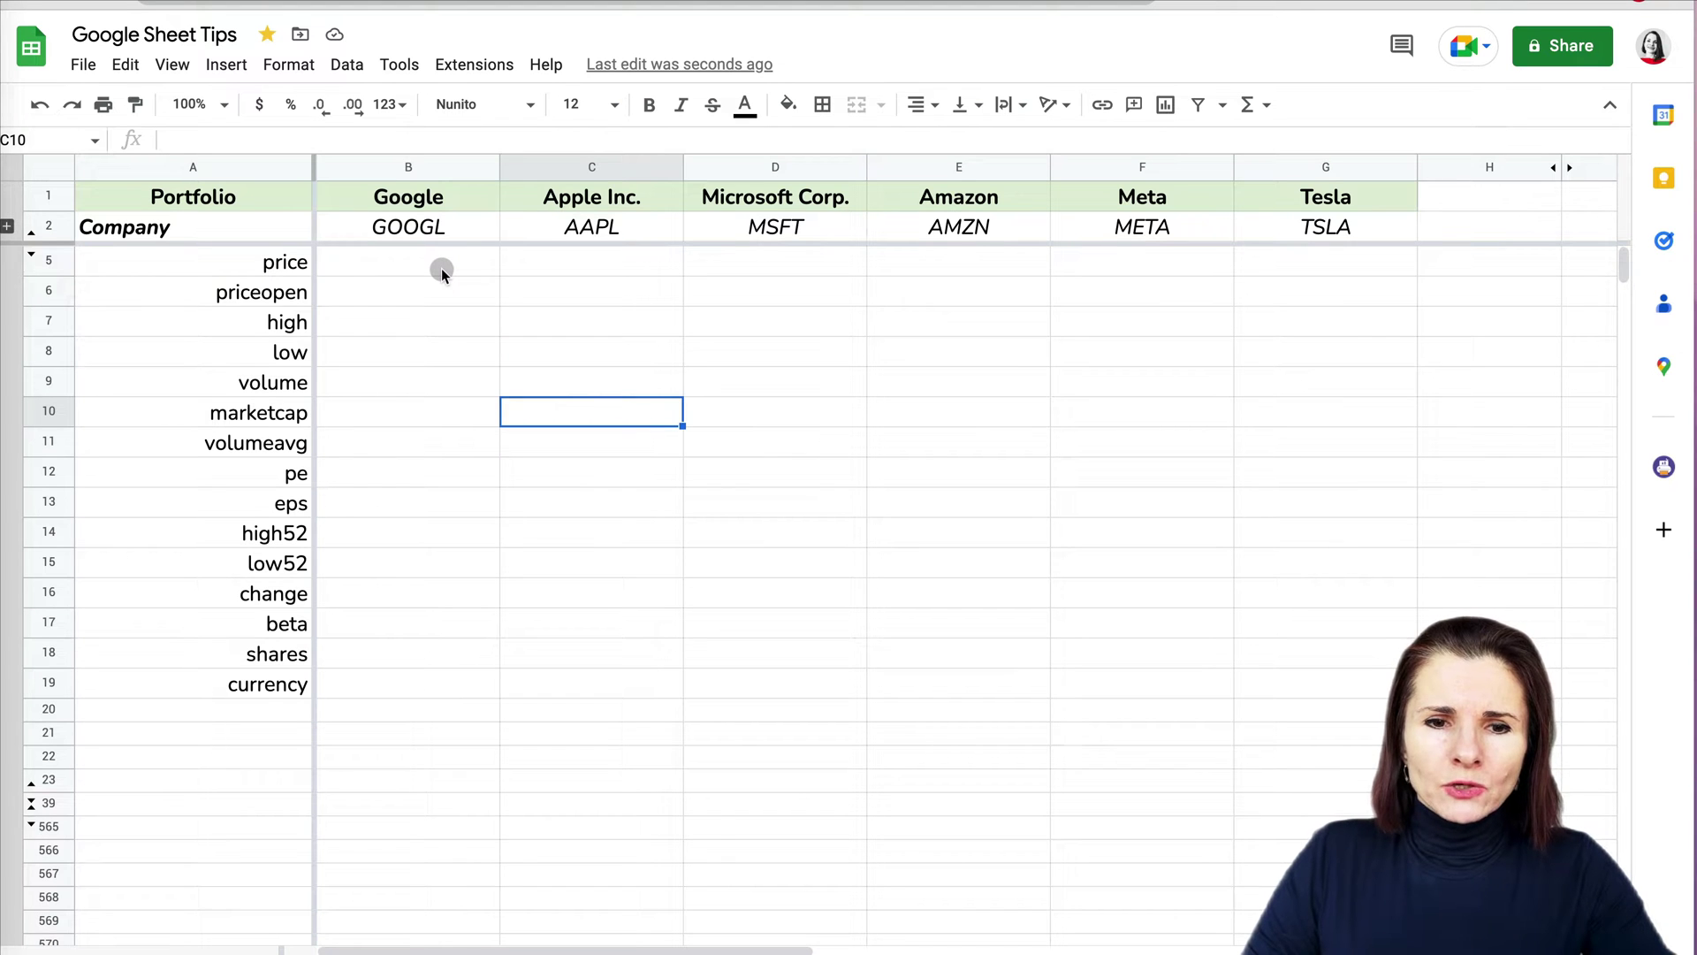
pyautogui.click(442, 268)
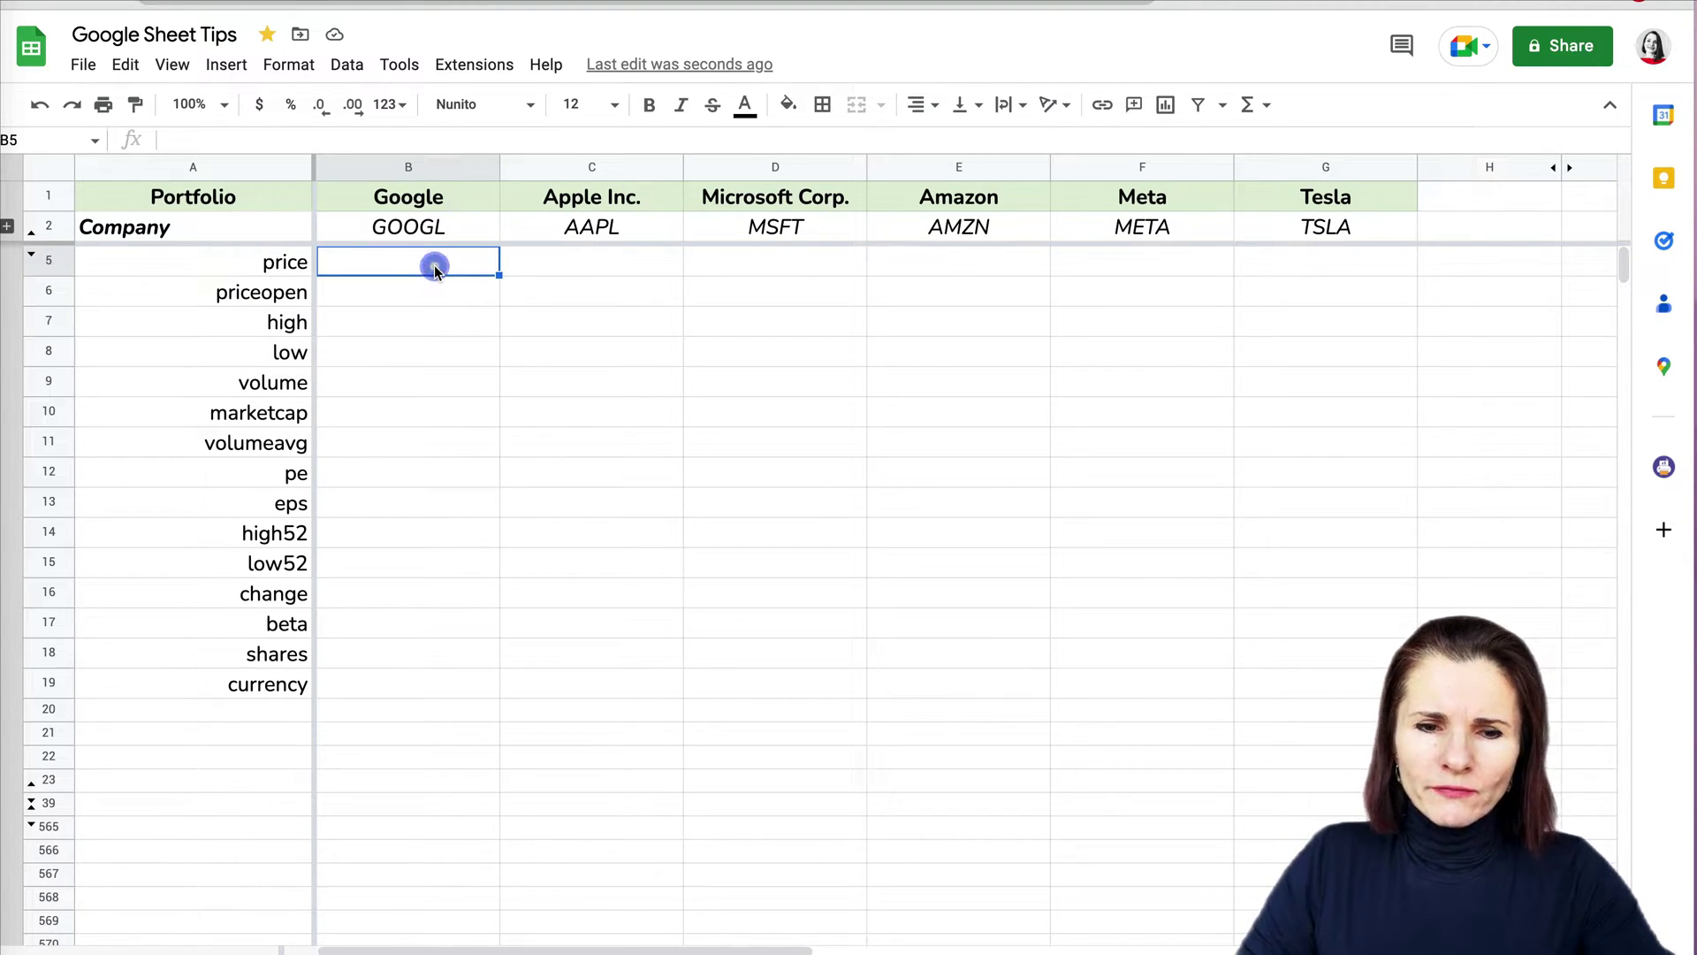
# Start a GOOGLEFINANCE formula in B5 using the row-locked ticker reference B$2
pyautogui.write('=googl')
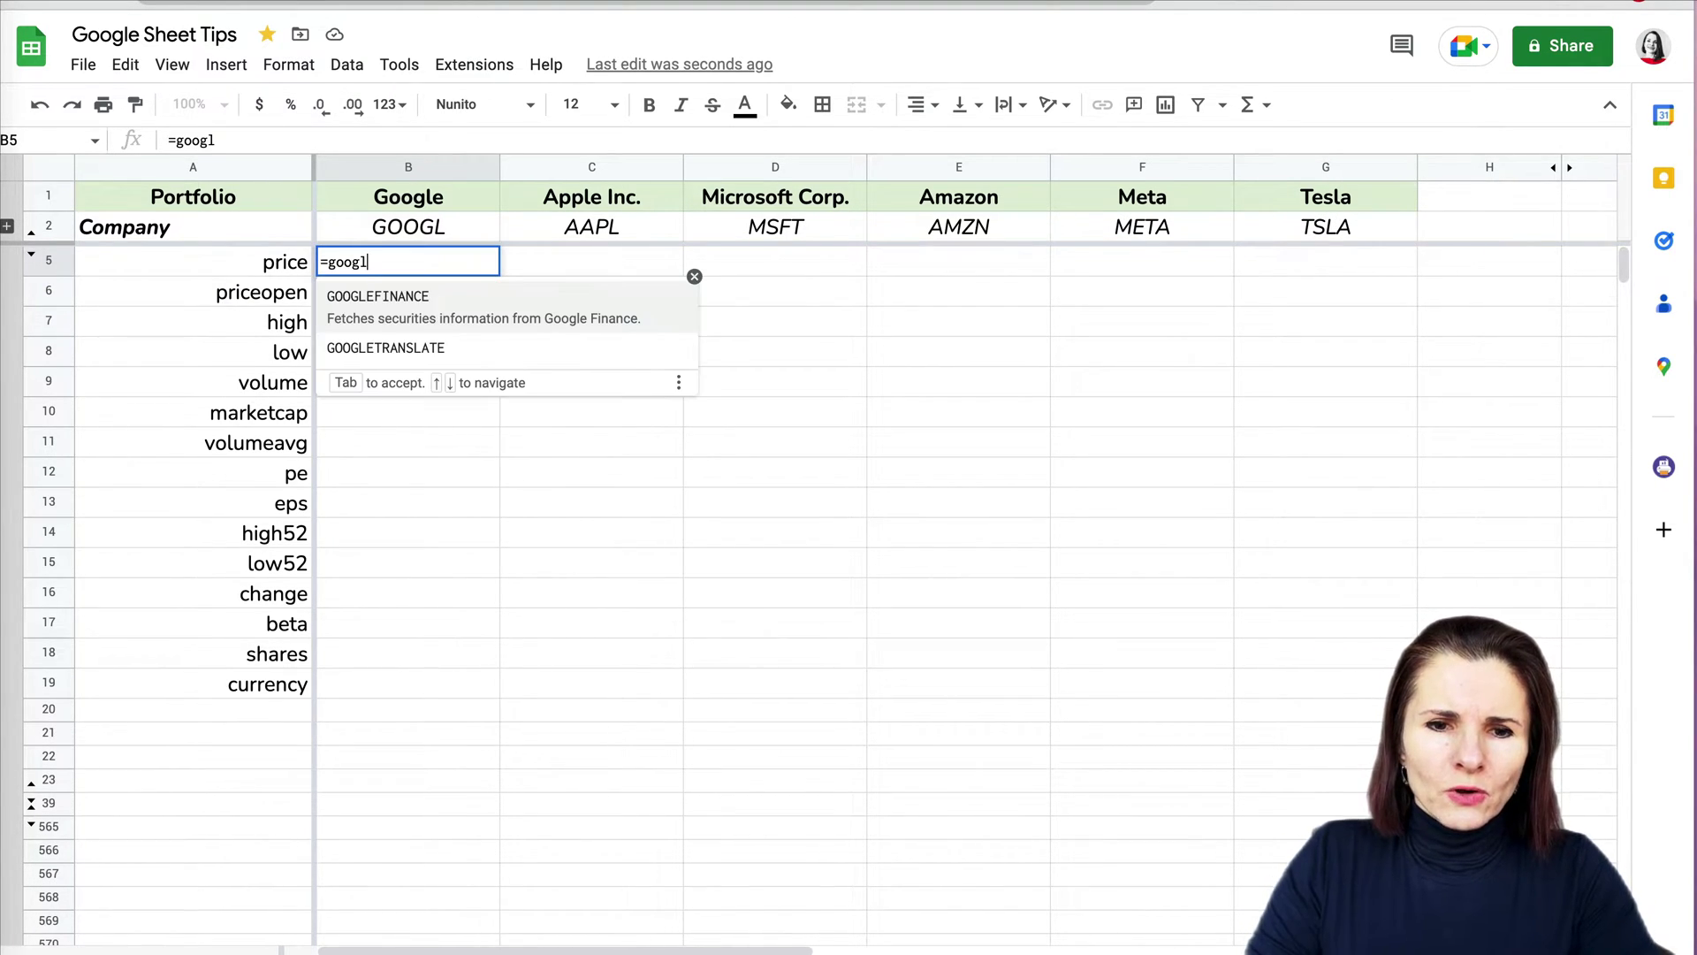
pyautogui.click(415, 314)
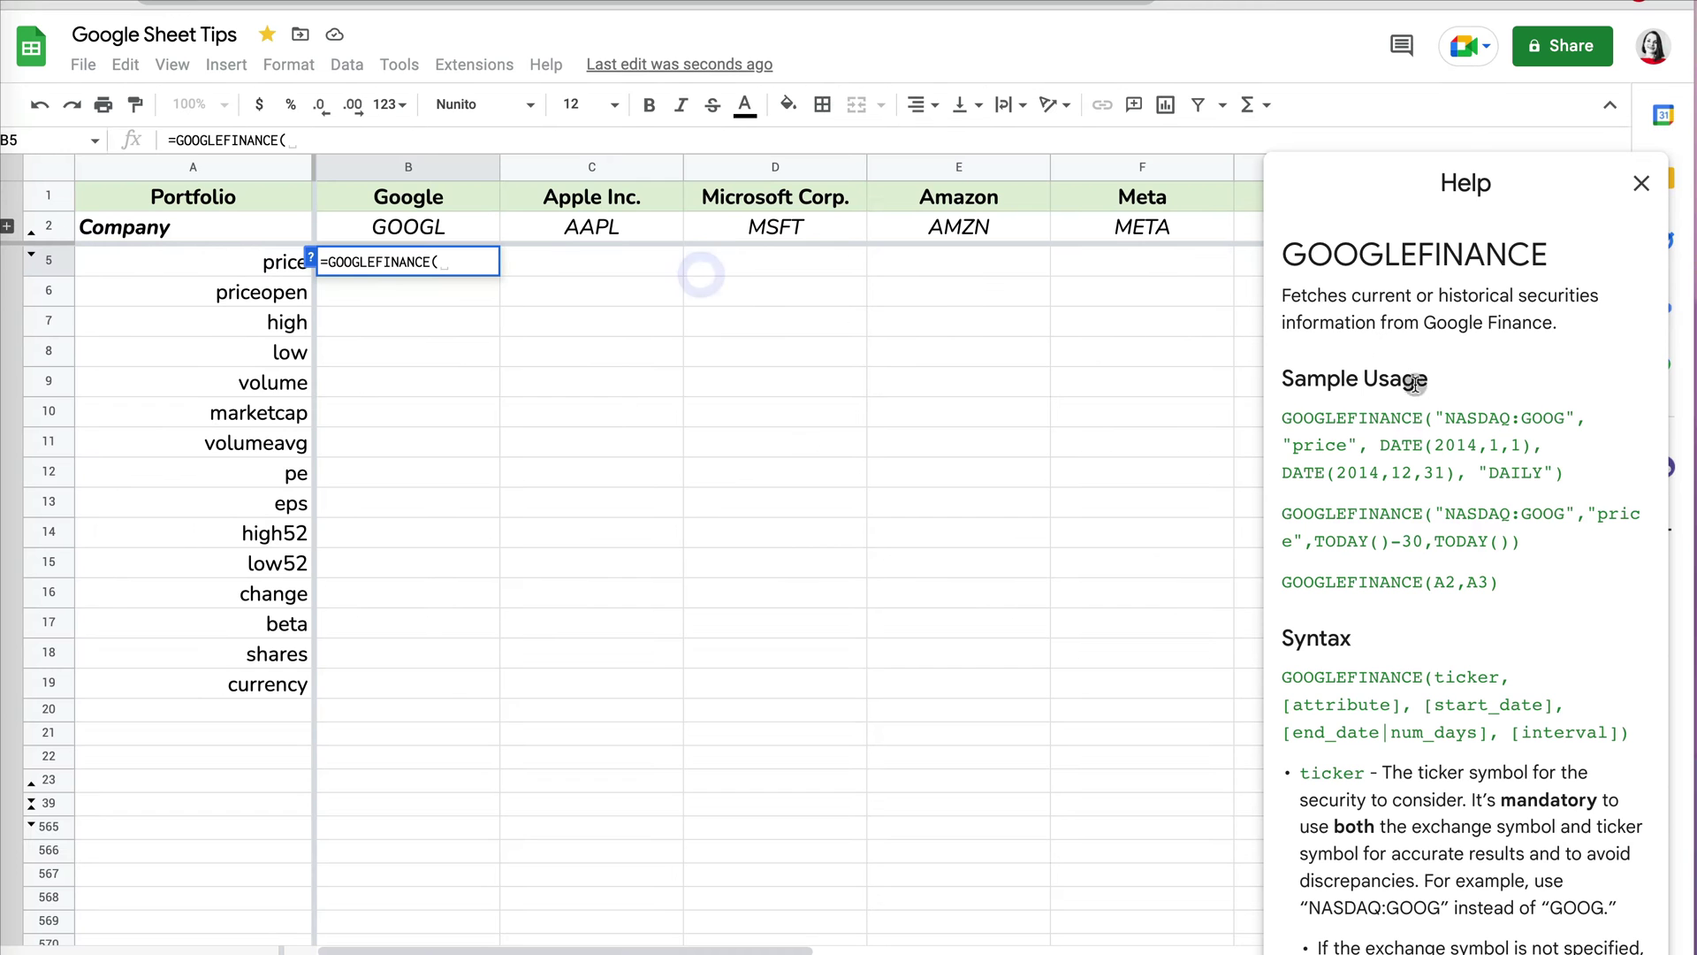
pyautogui.click(447, 262)
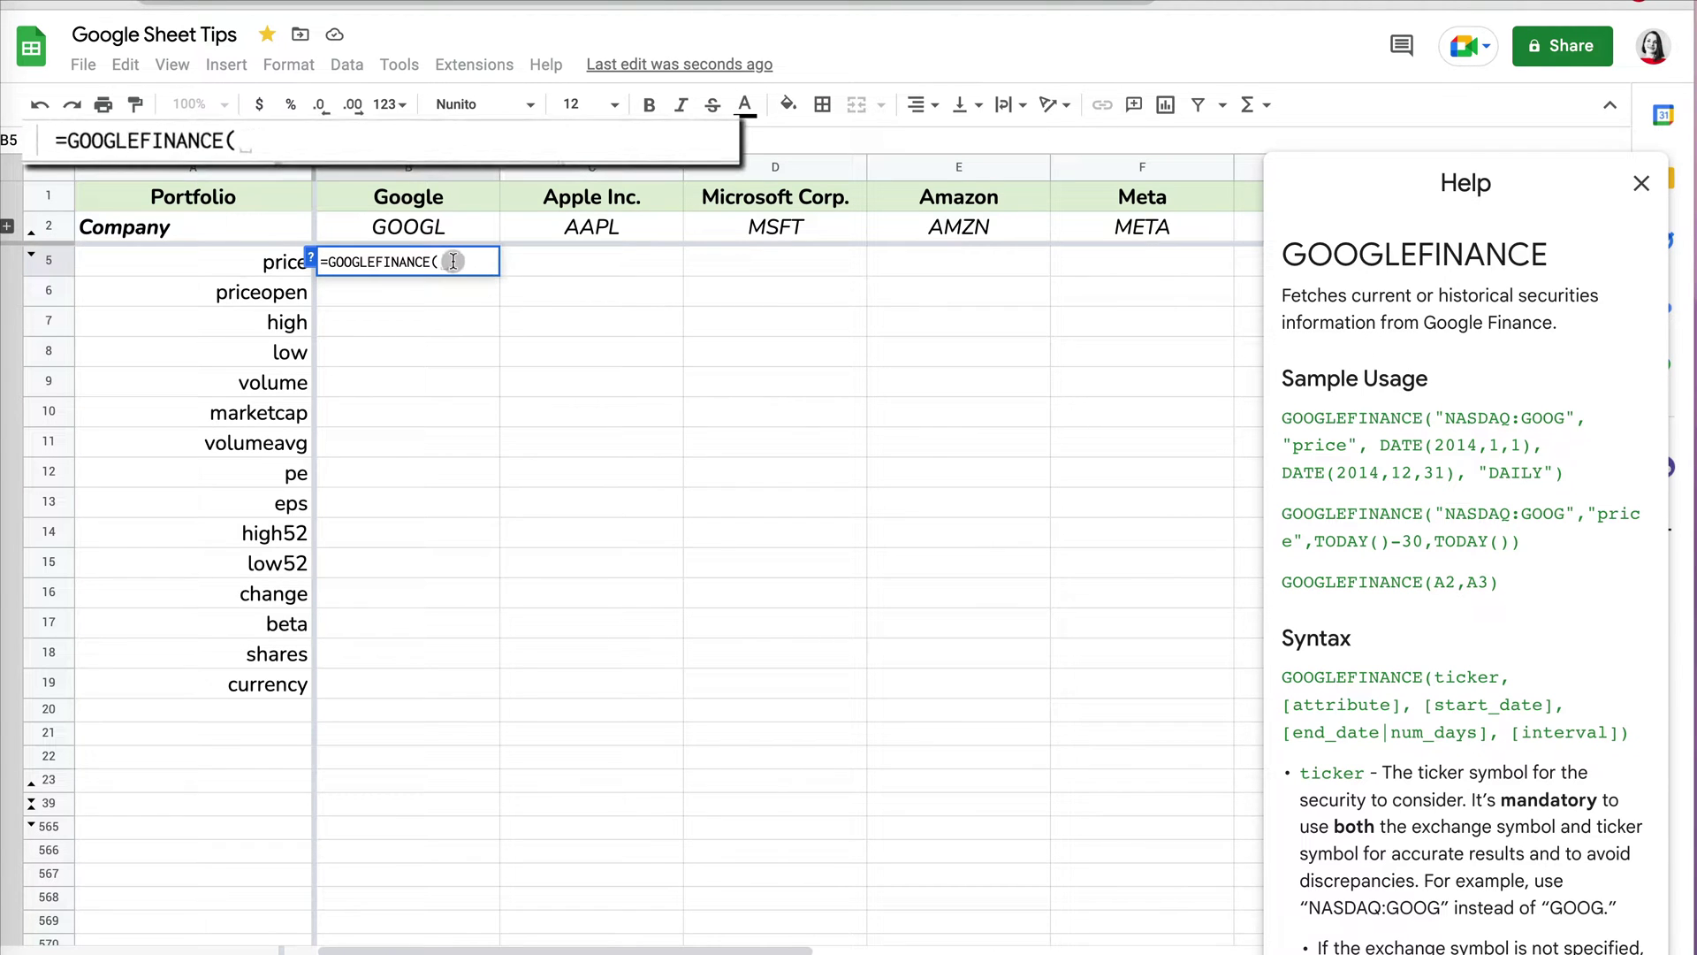
pyautogui.click(434, 230)
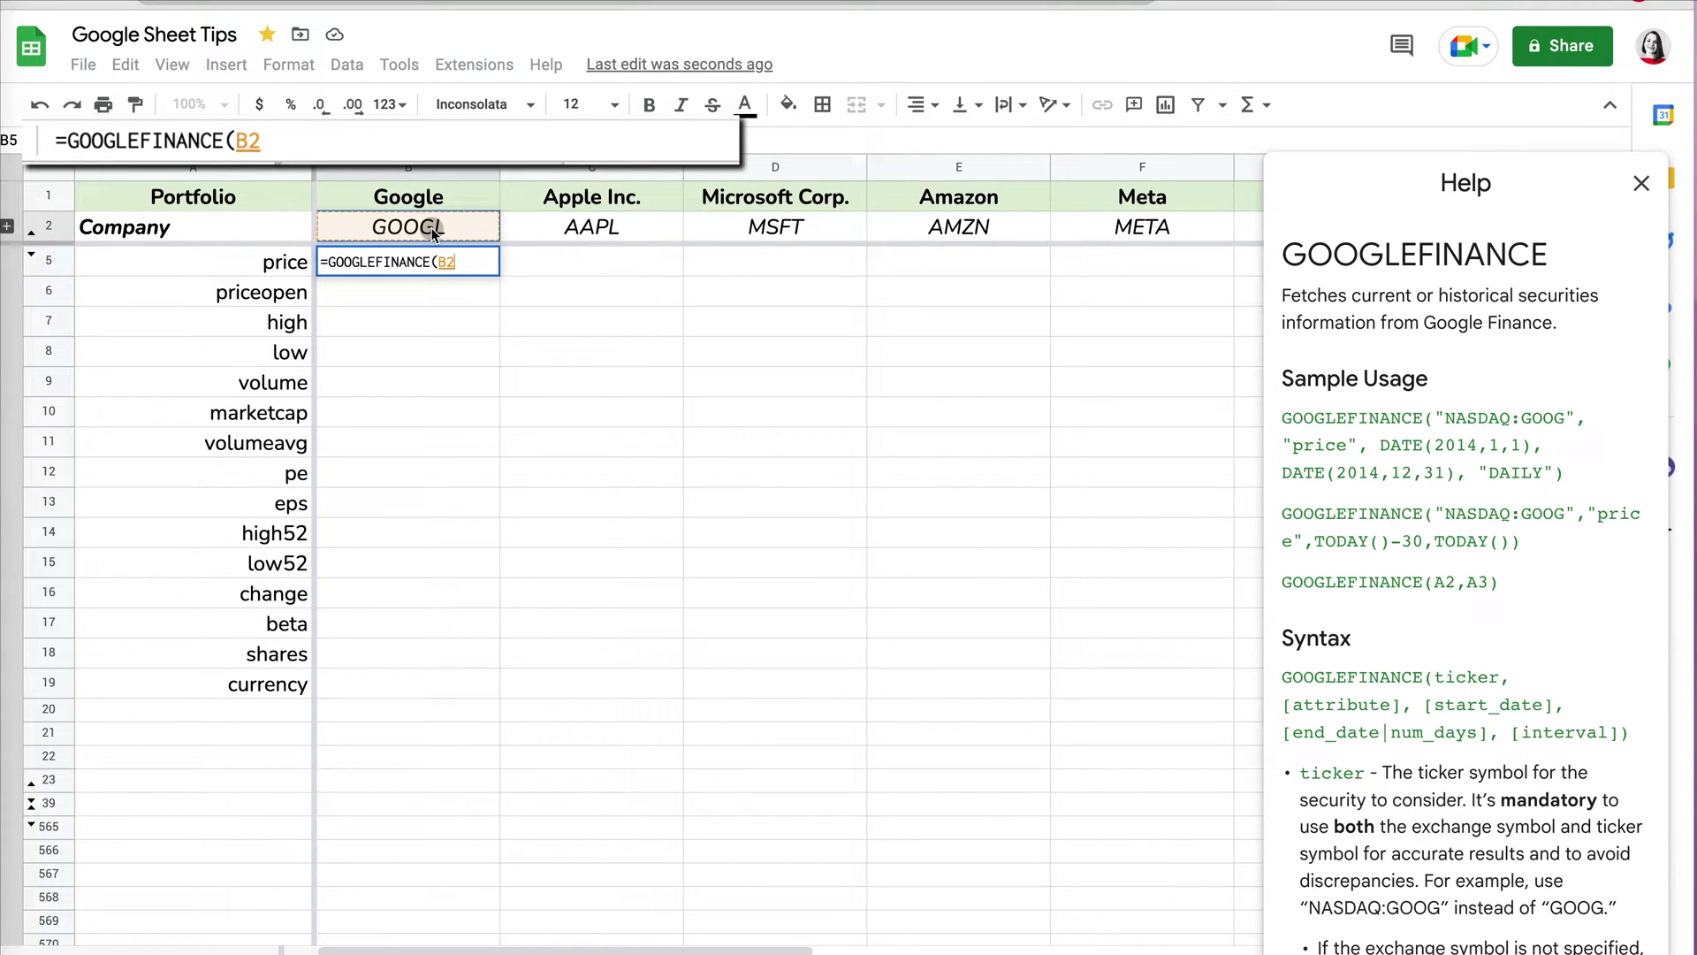
pyautogui.press('F4')
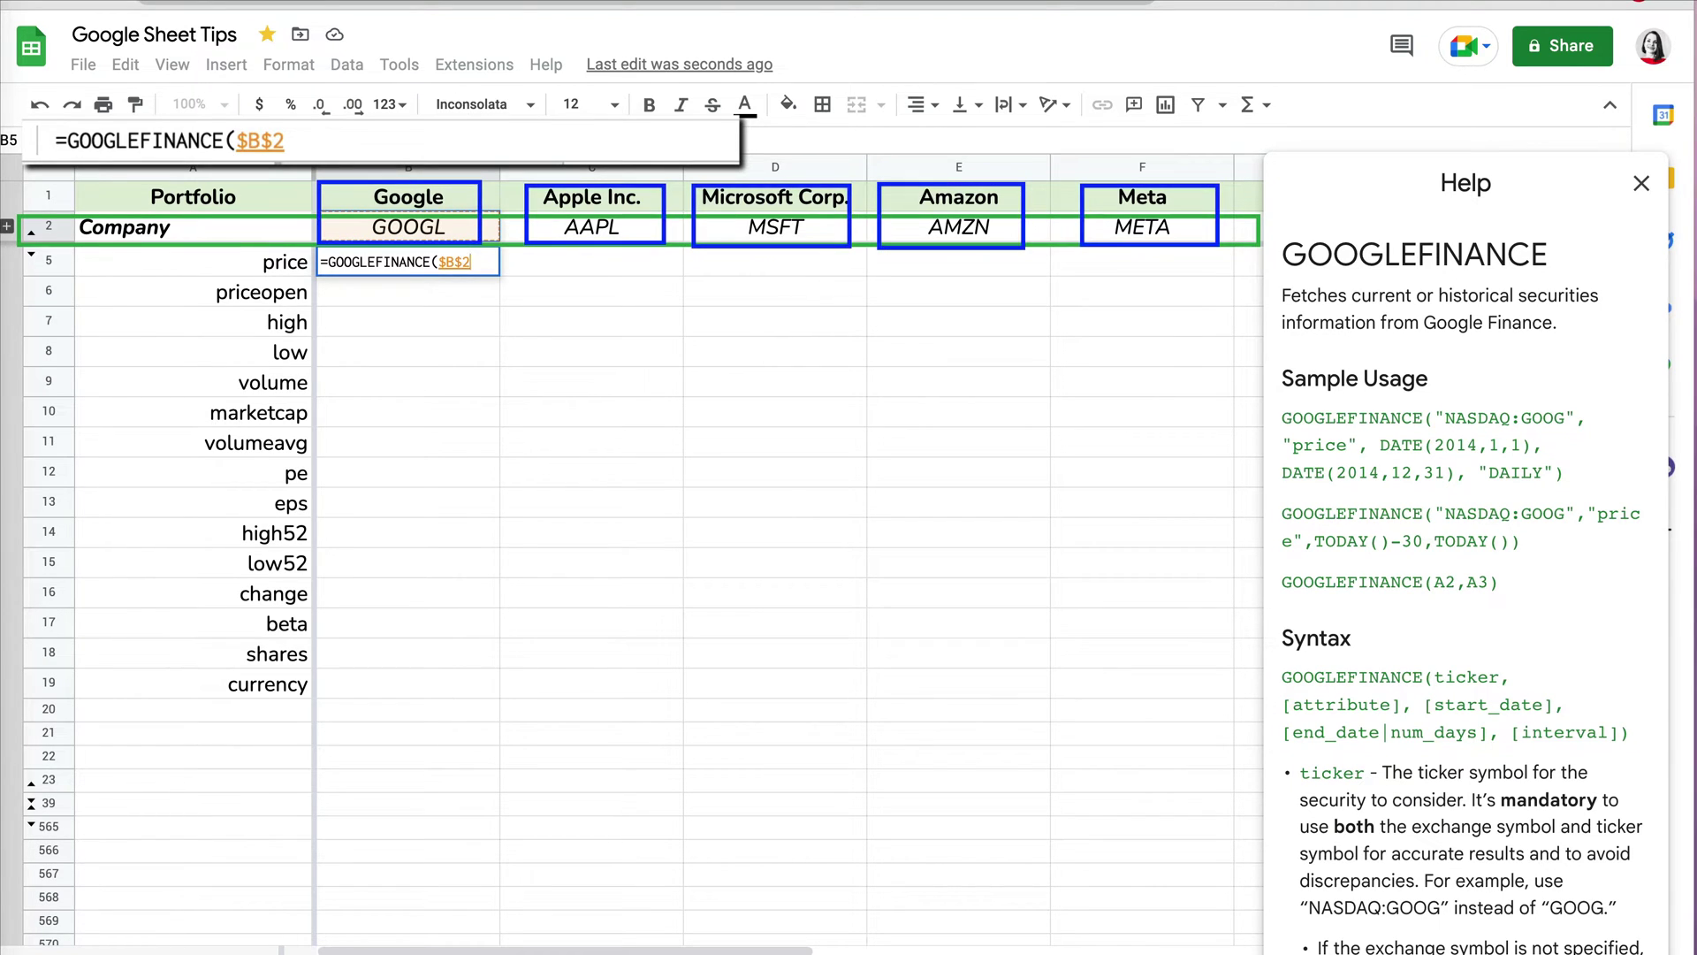
pyautogui.press('F4')
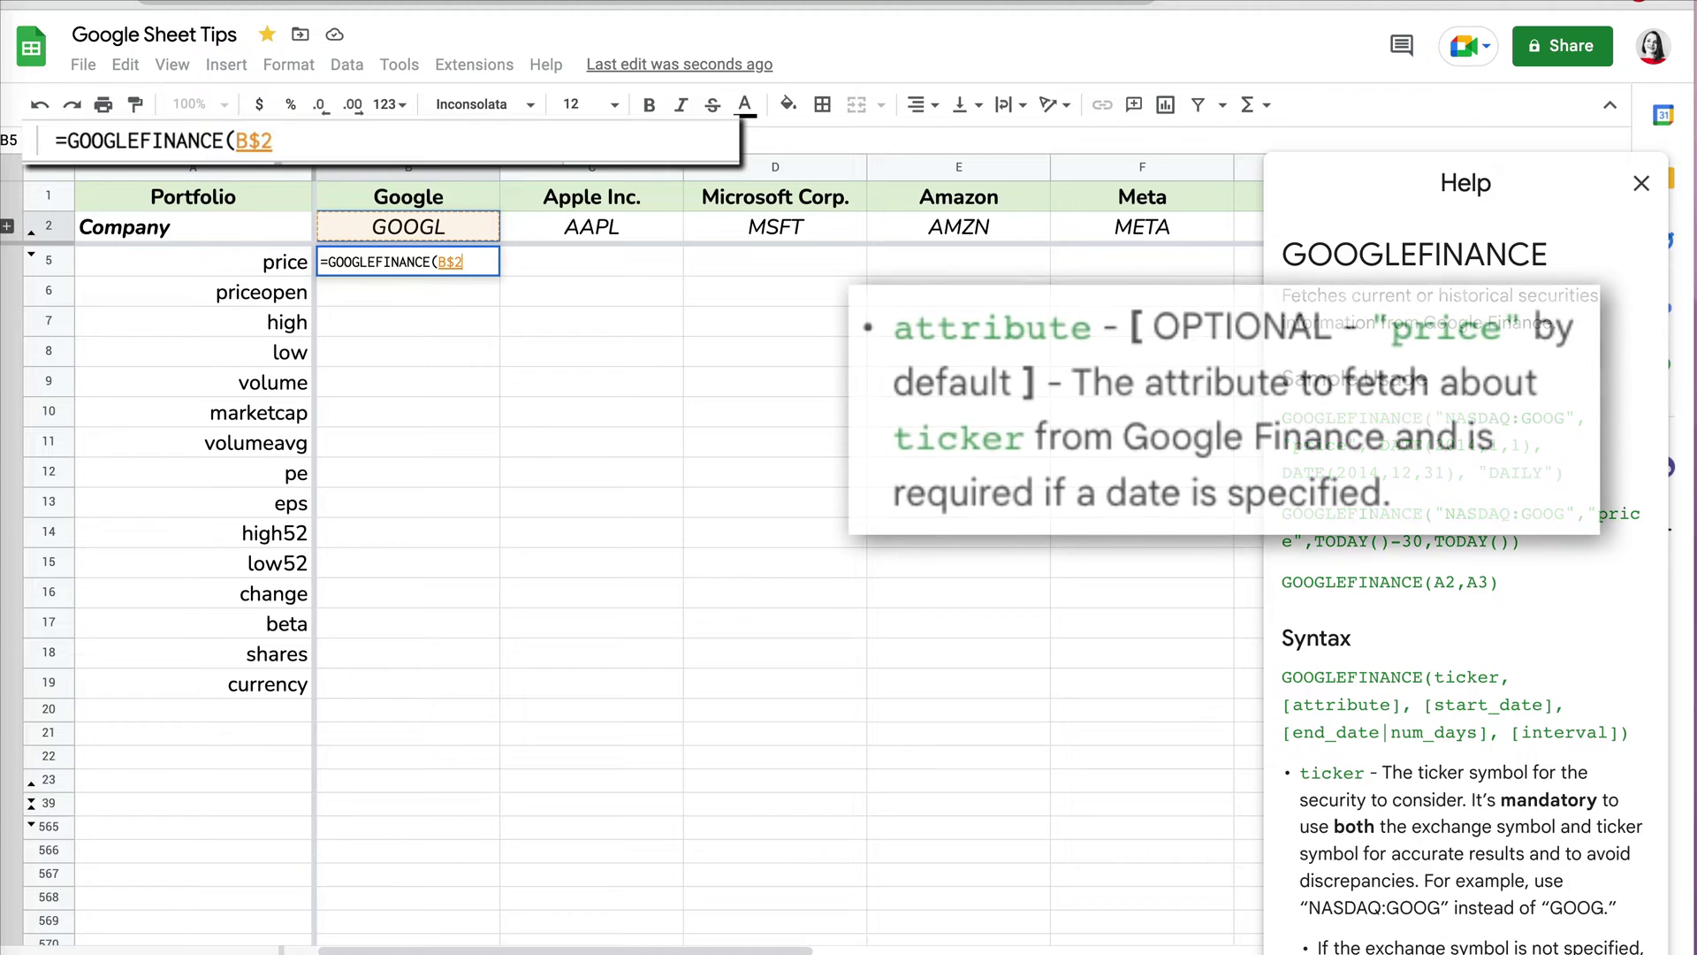
# Complete B5 as =GOOGLEFINANCE(B$2,$A5), returning GOOGL's price of $96.34
pyautogui.press('Return')
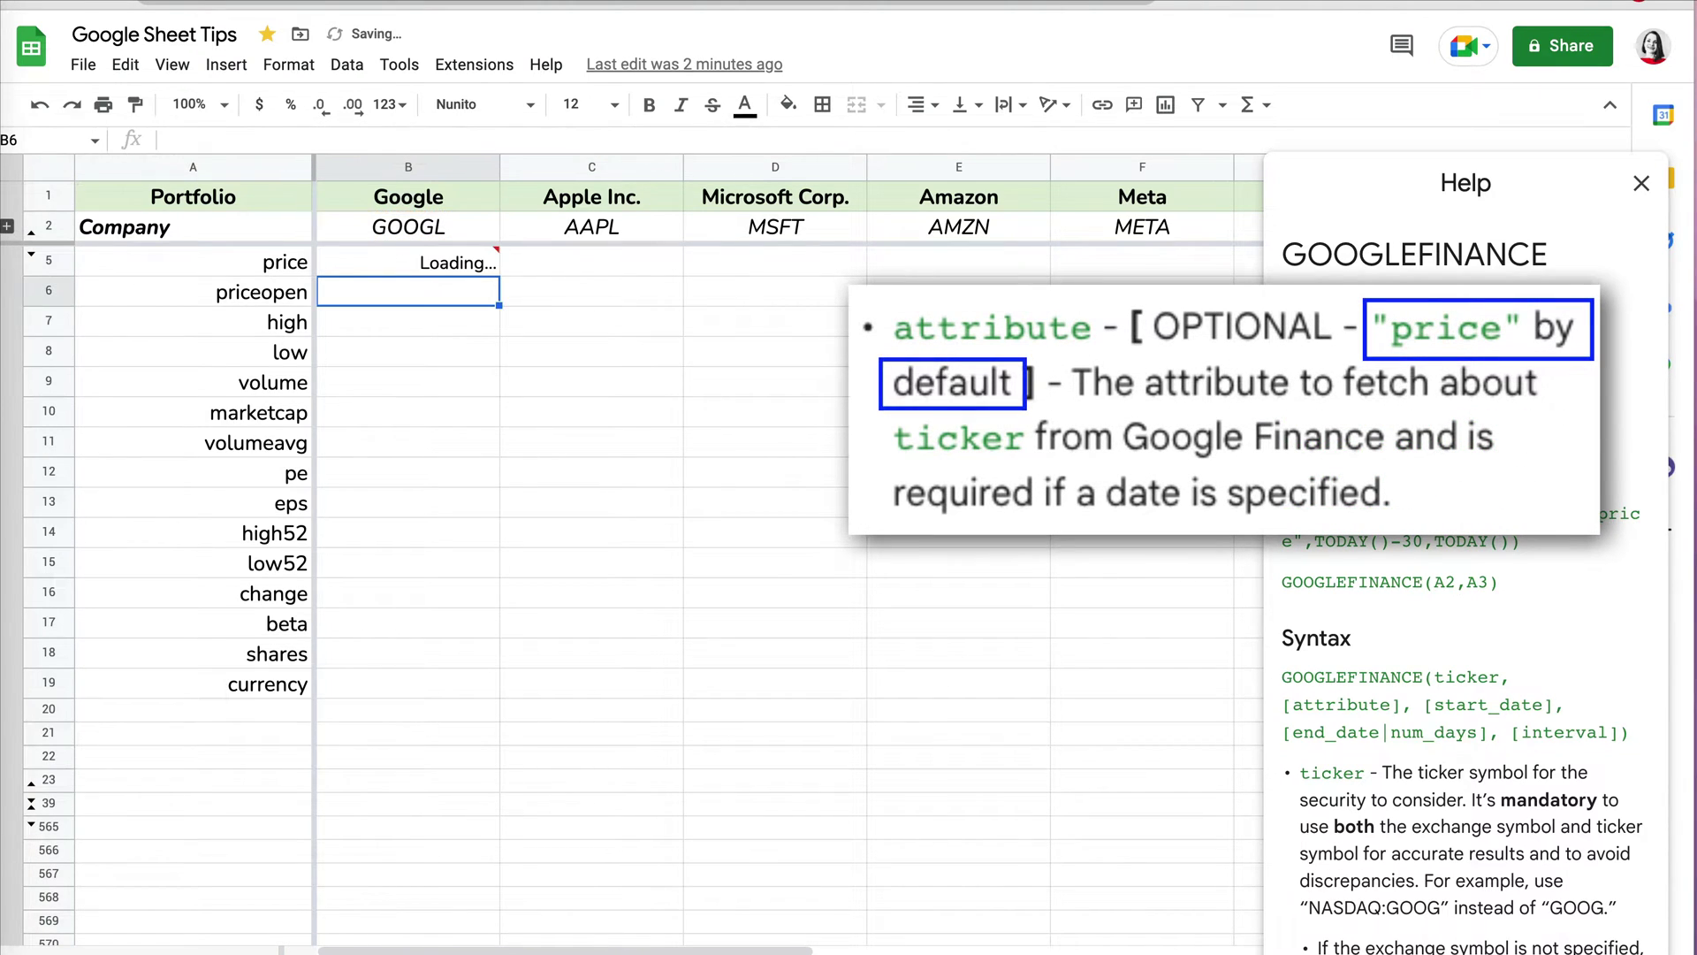
pyautogui.click(468, 265)
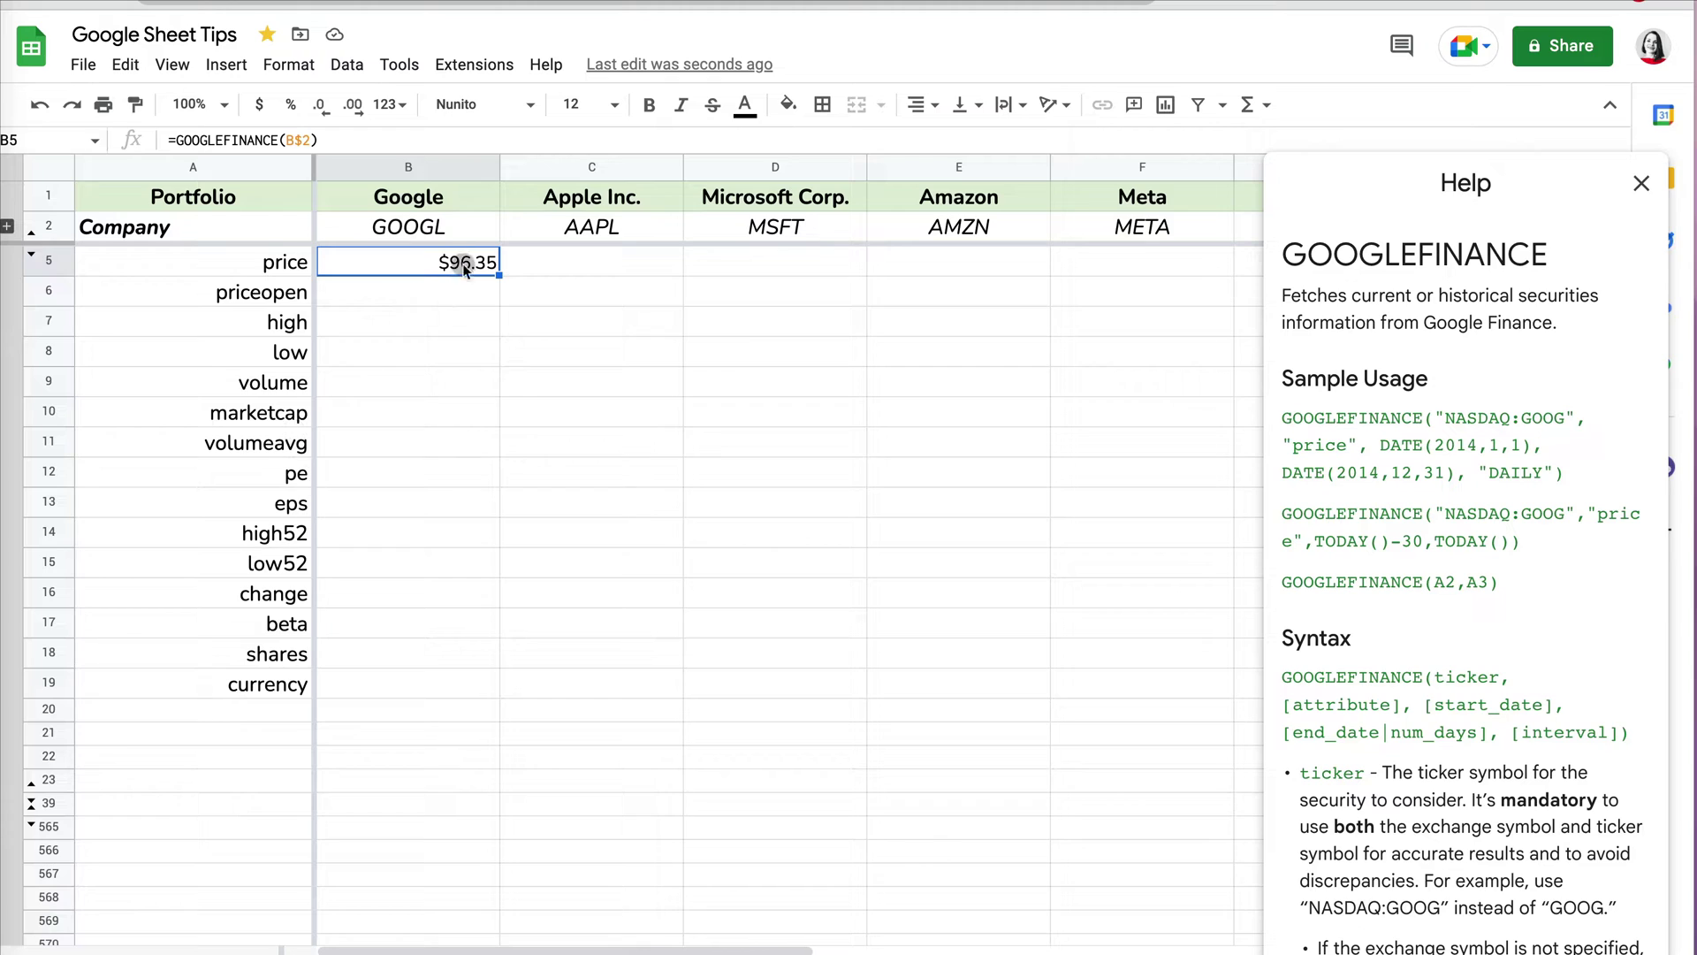
pyautogui.click(332, 140)
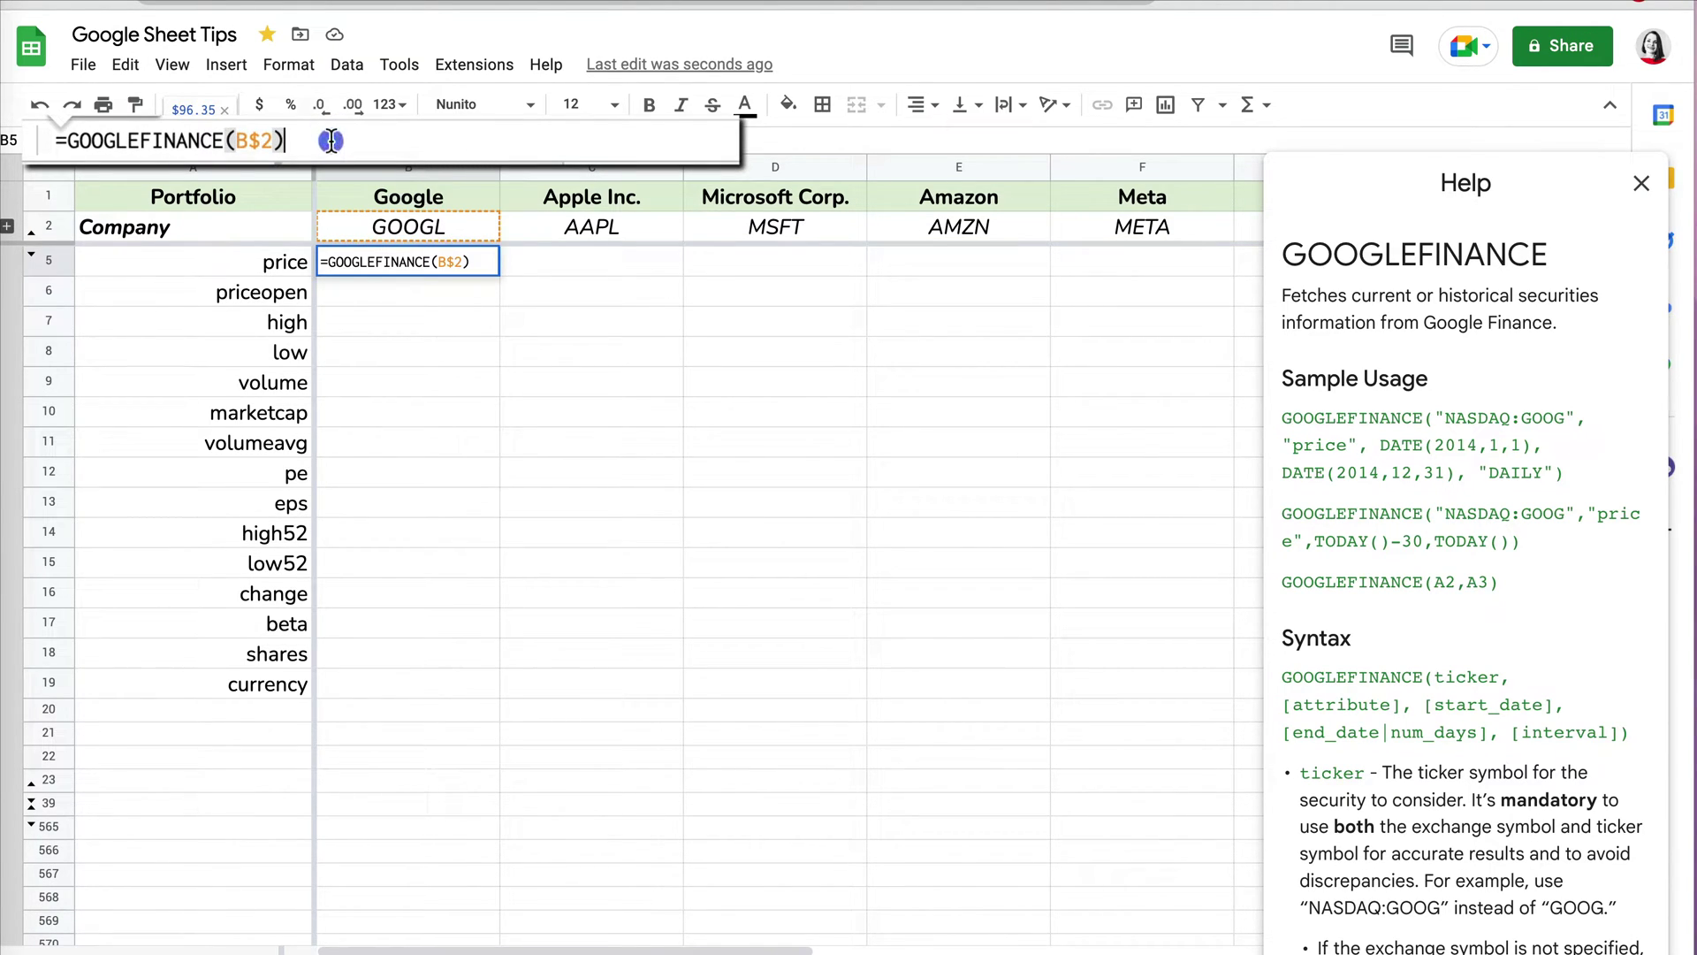
pyautogui.press('BackSpace')
pyautogui.write(',')
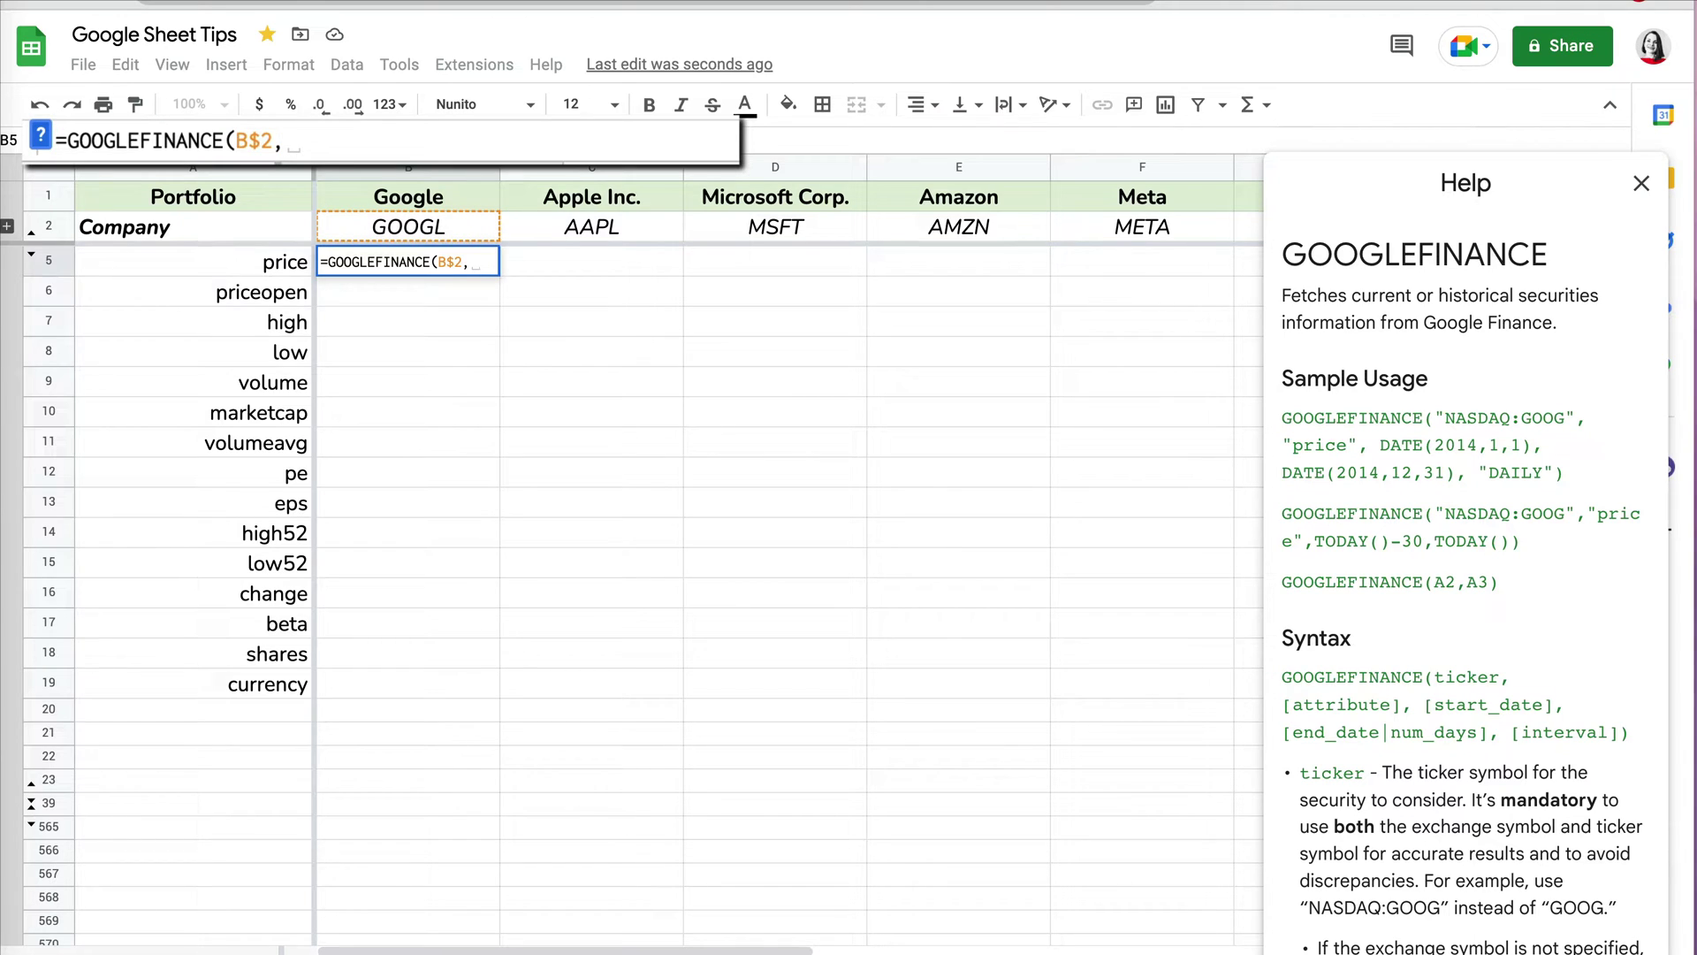
pyautogui.click(271, 262)
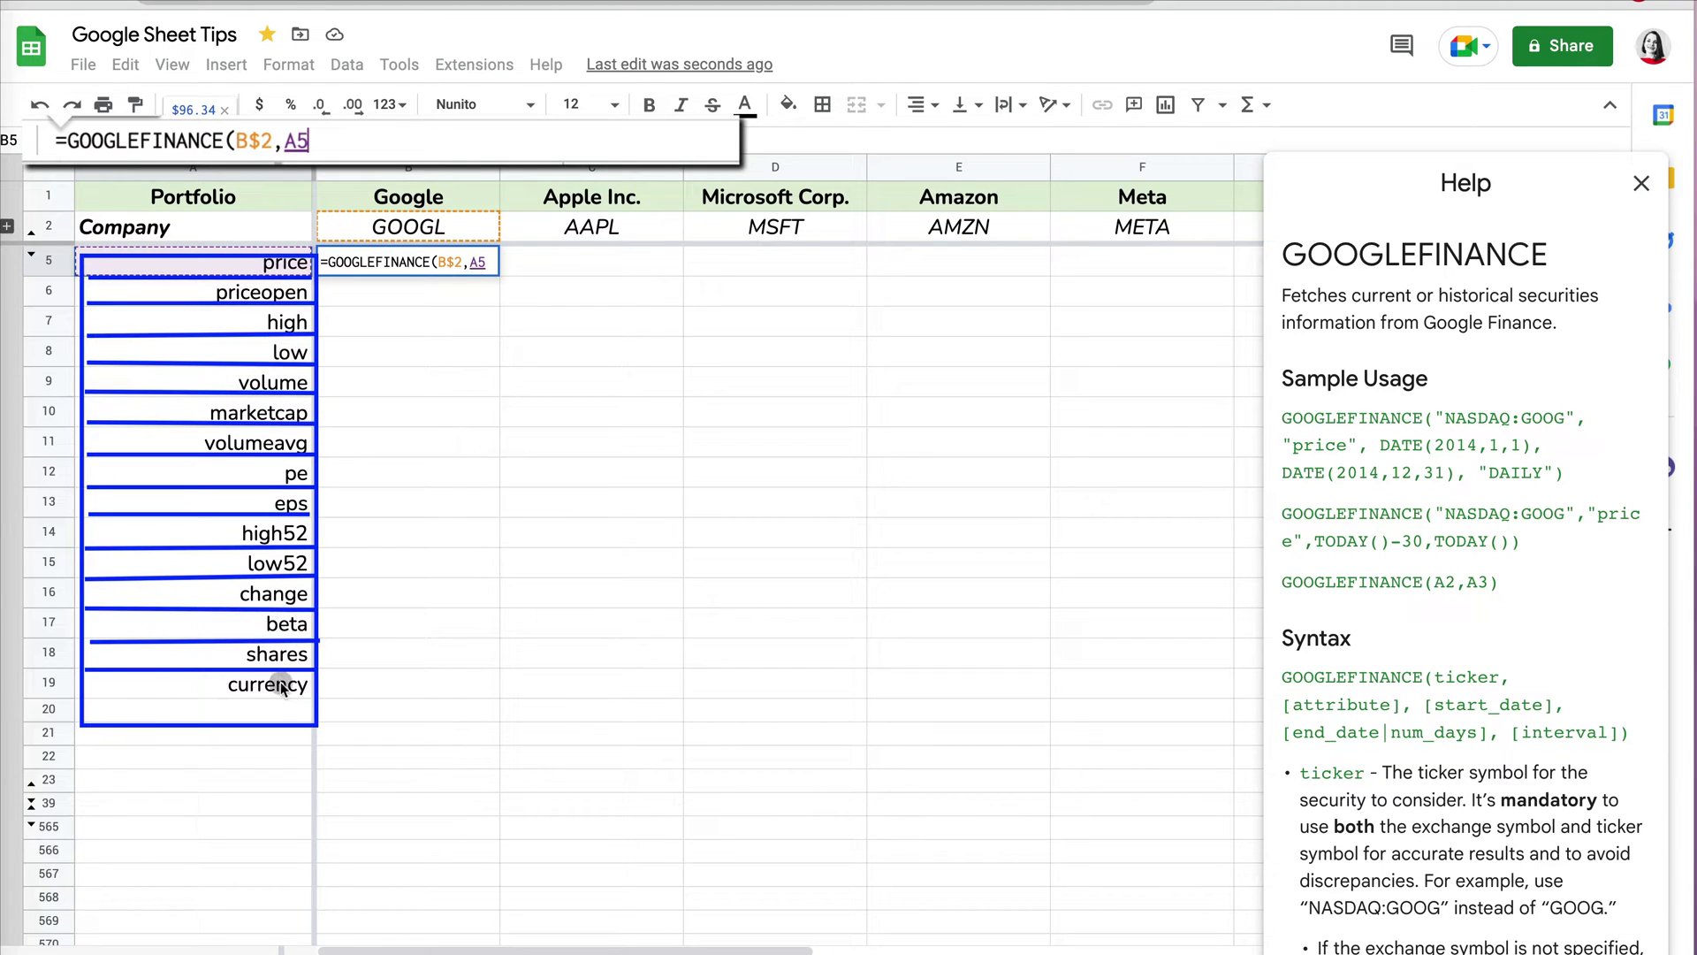
pyautogui.click(356, 142)
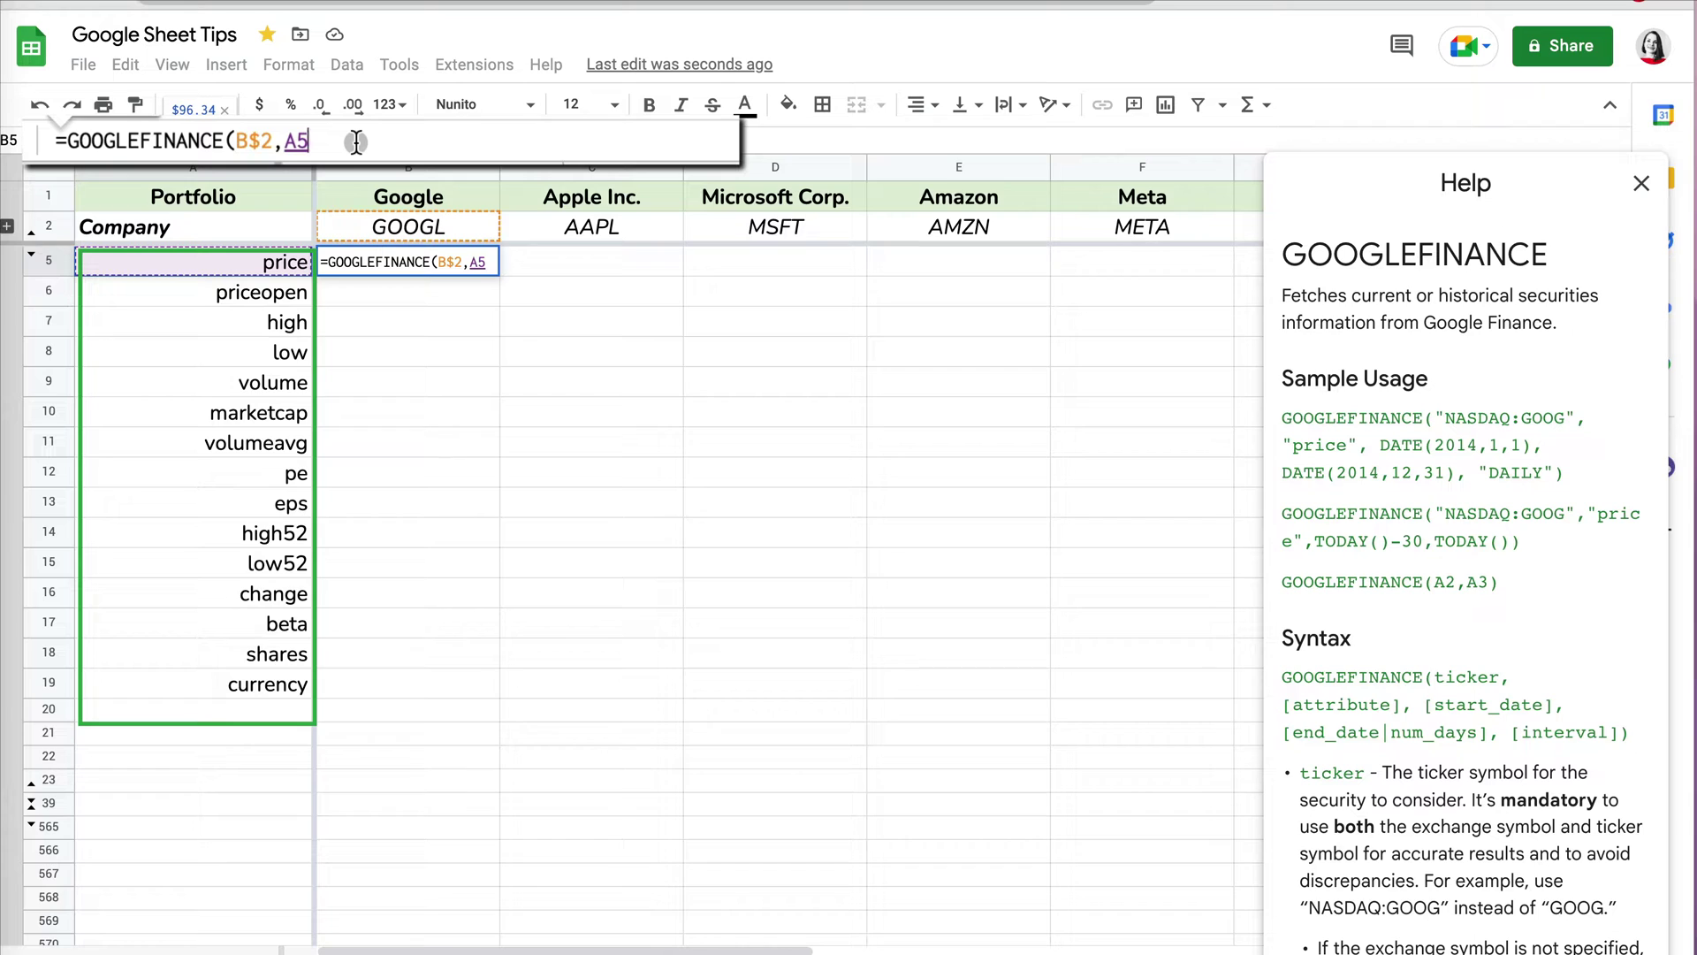
pyautogui.press('F4')
pyautogui.press('F4')
pyautogui.press('F4')
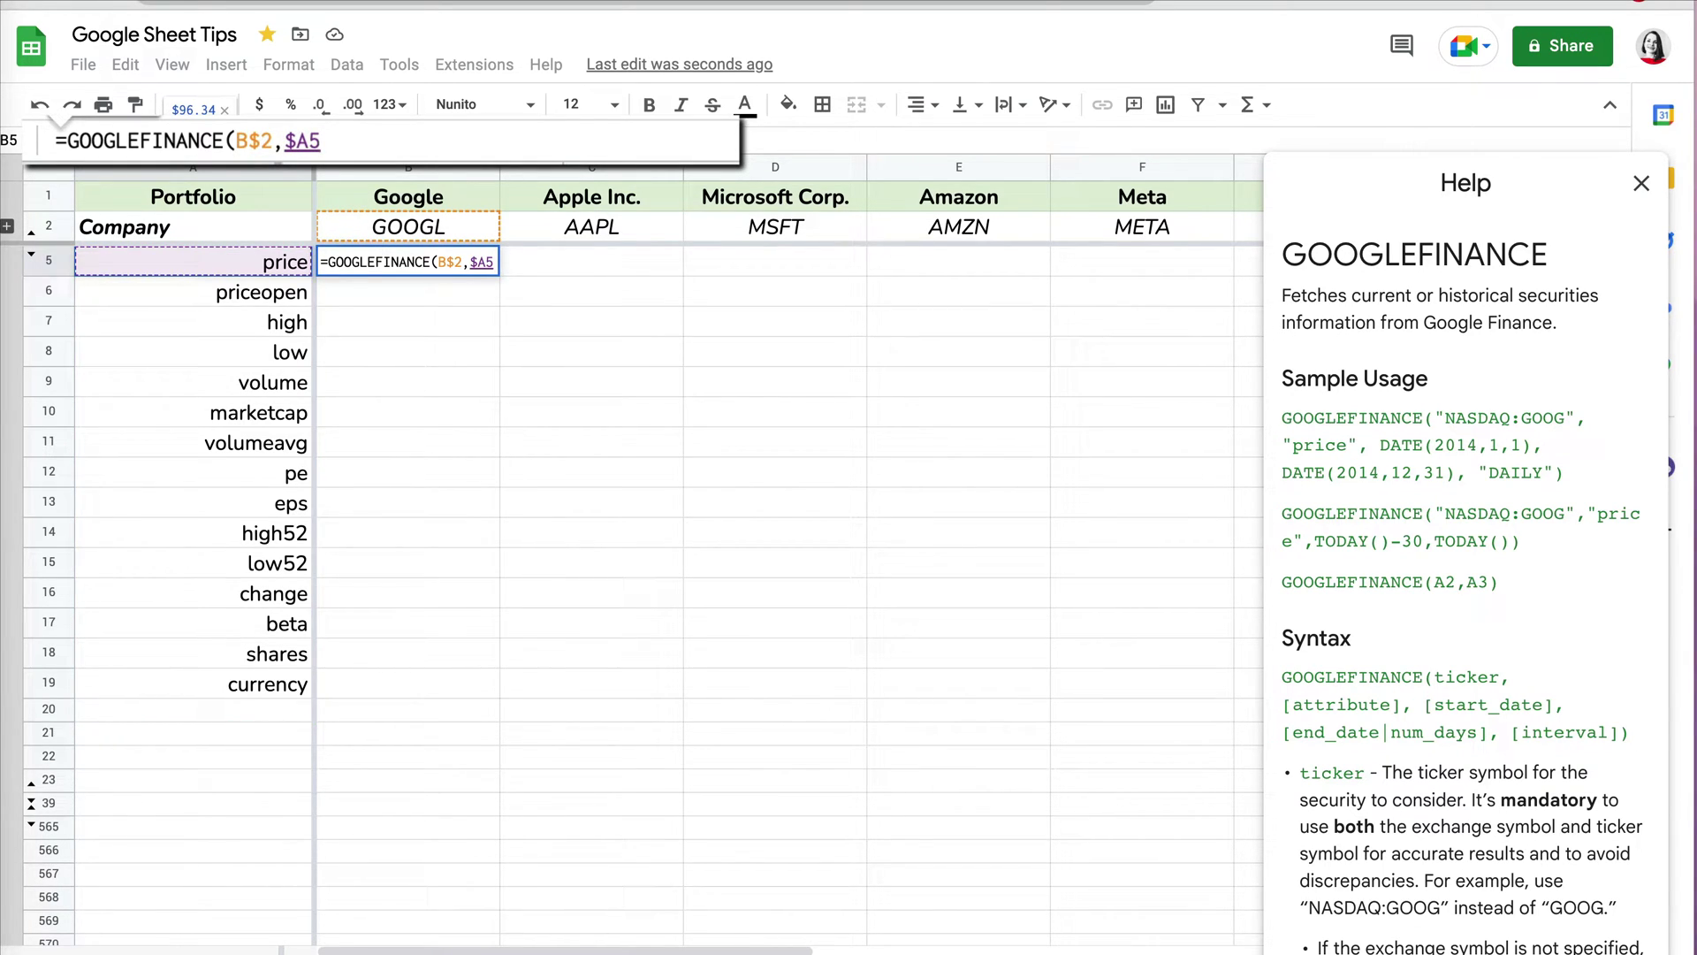
pyautogui.write(')')
pyautogui.press('Return')
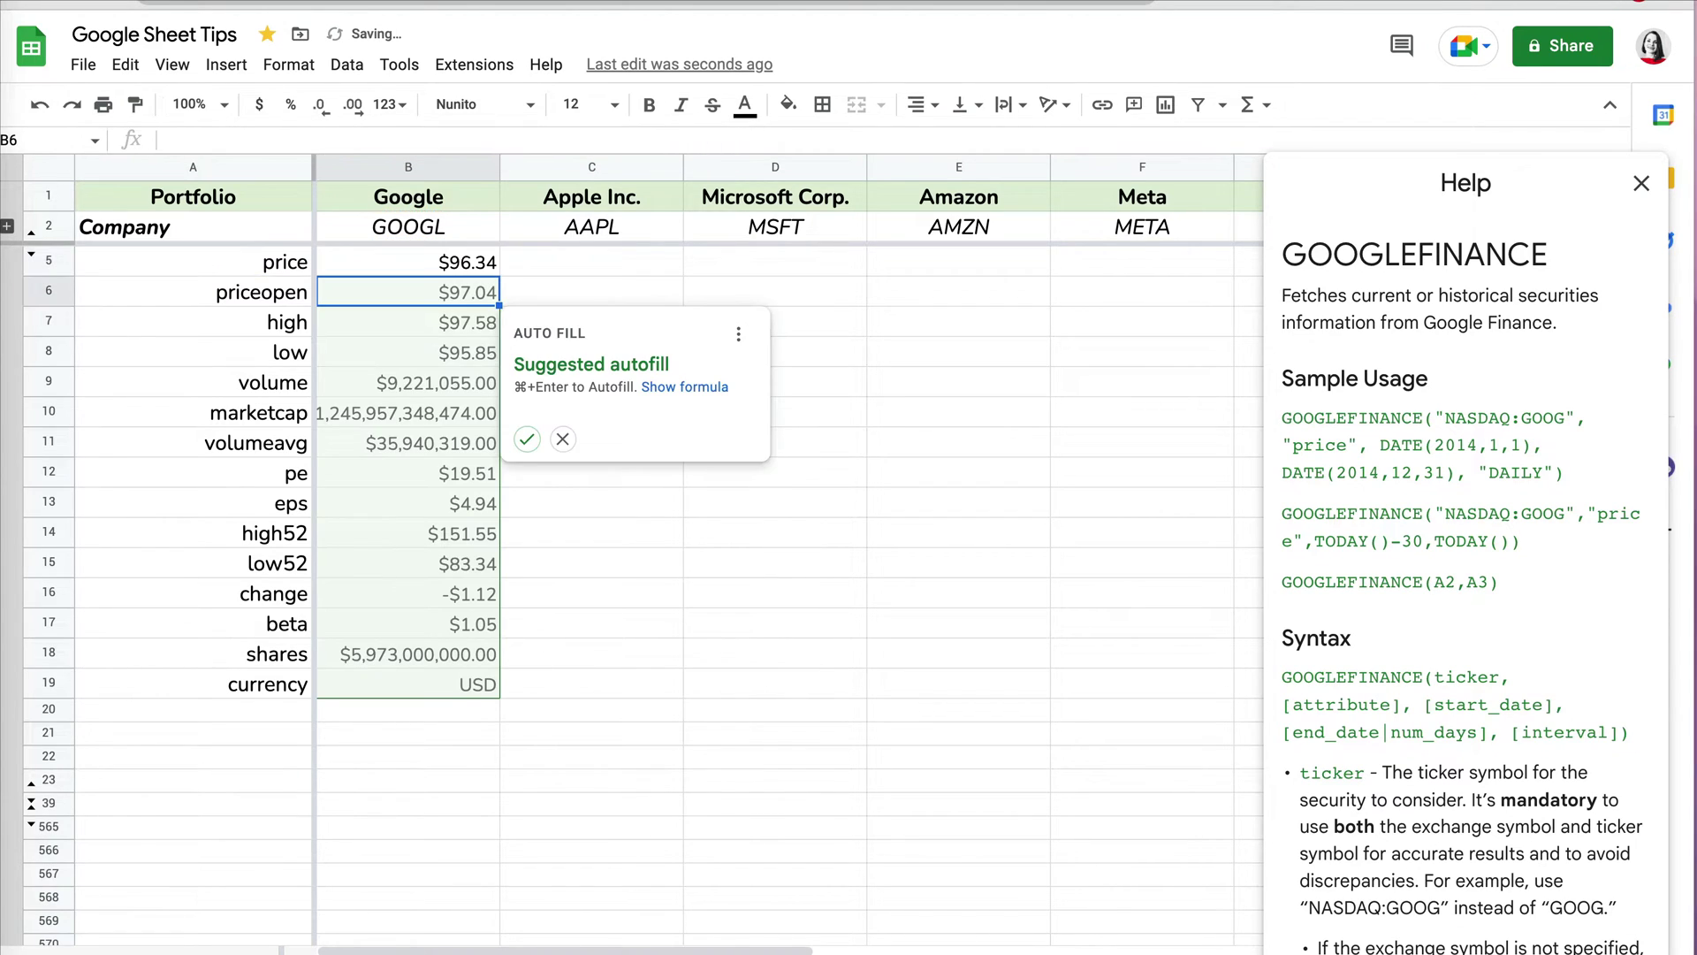
# Accept the column B autofill and extend B5:B19 across columns C–G for all six tickers
pyautogui.click(525, 439)
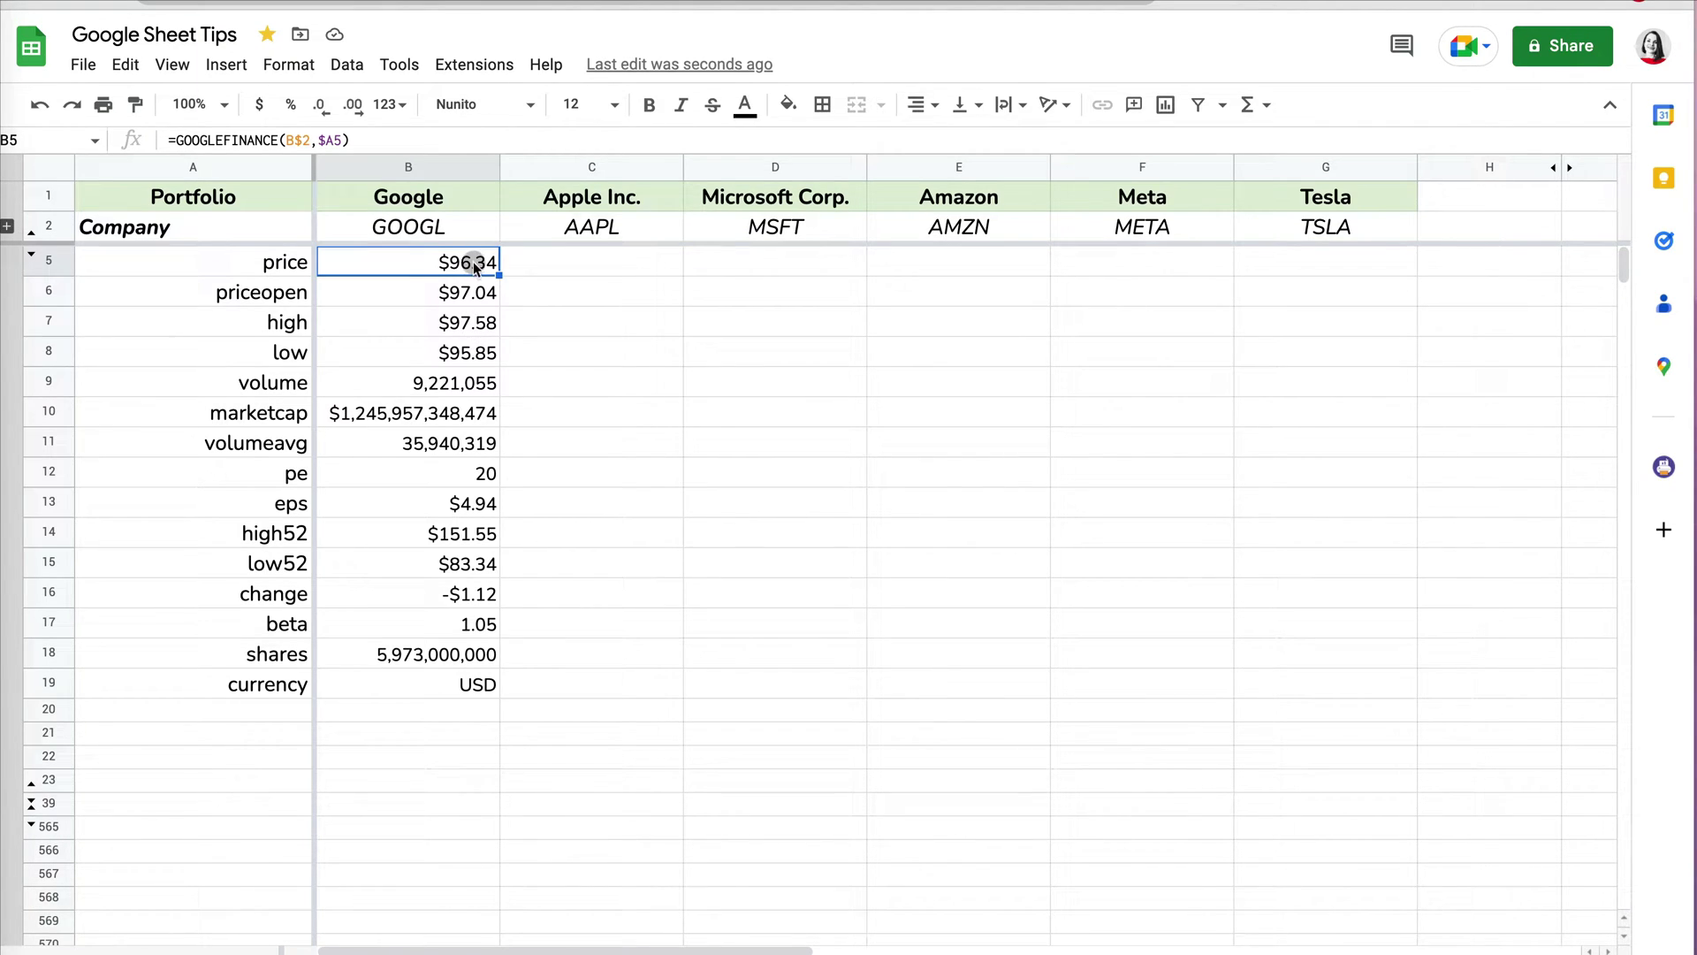
pyautogui.moveTo(475, 265); pyautogui.dragTo(1320, 678)
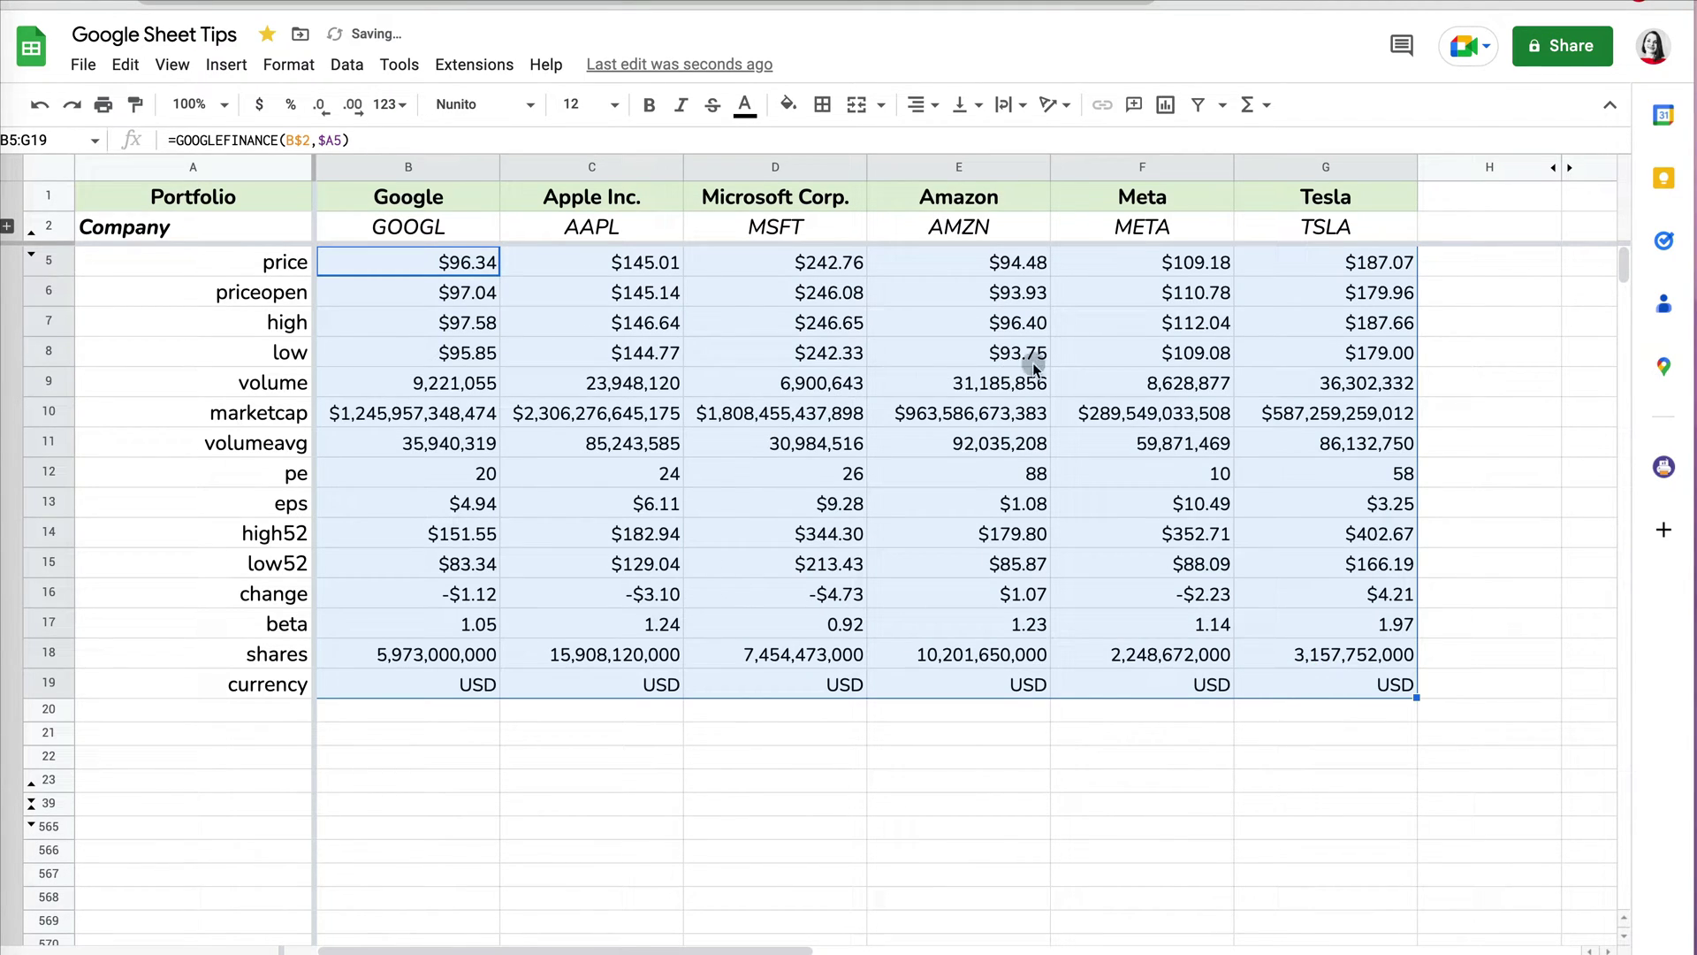
pyautogui.click(1366, 262)
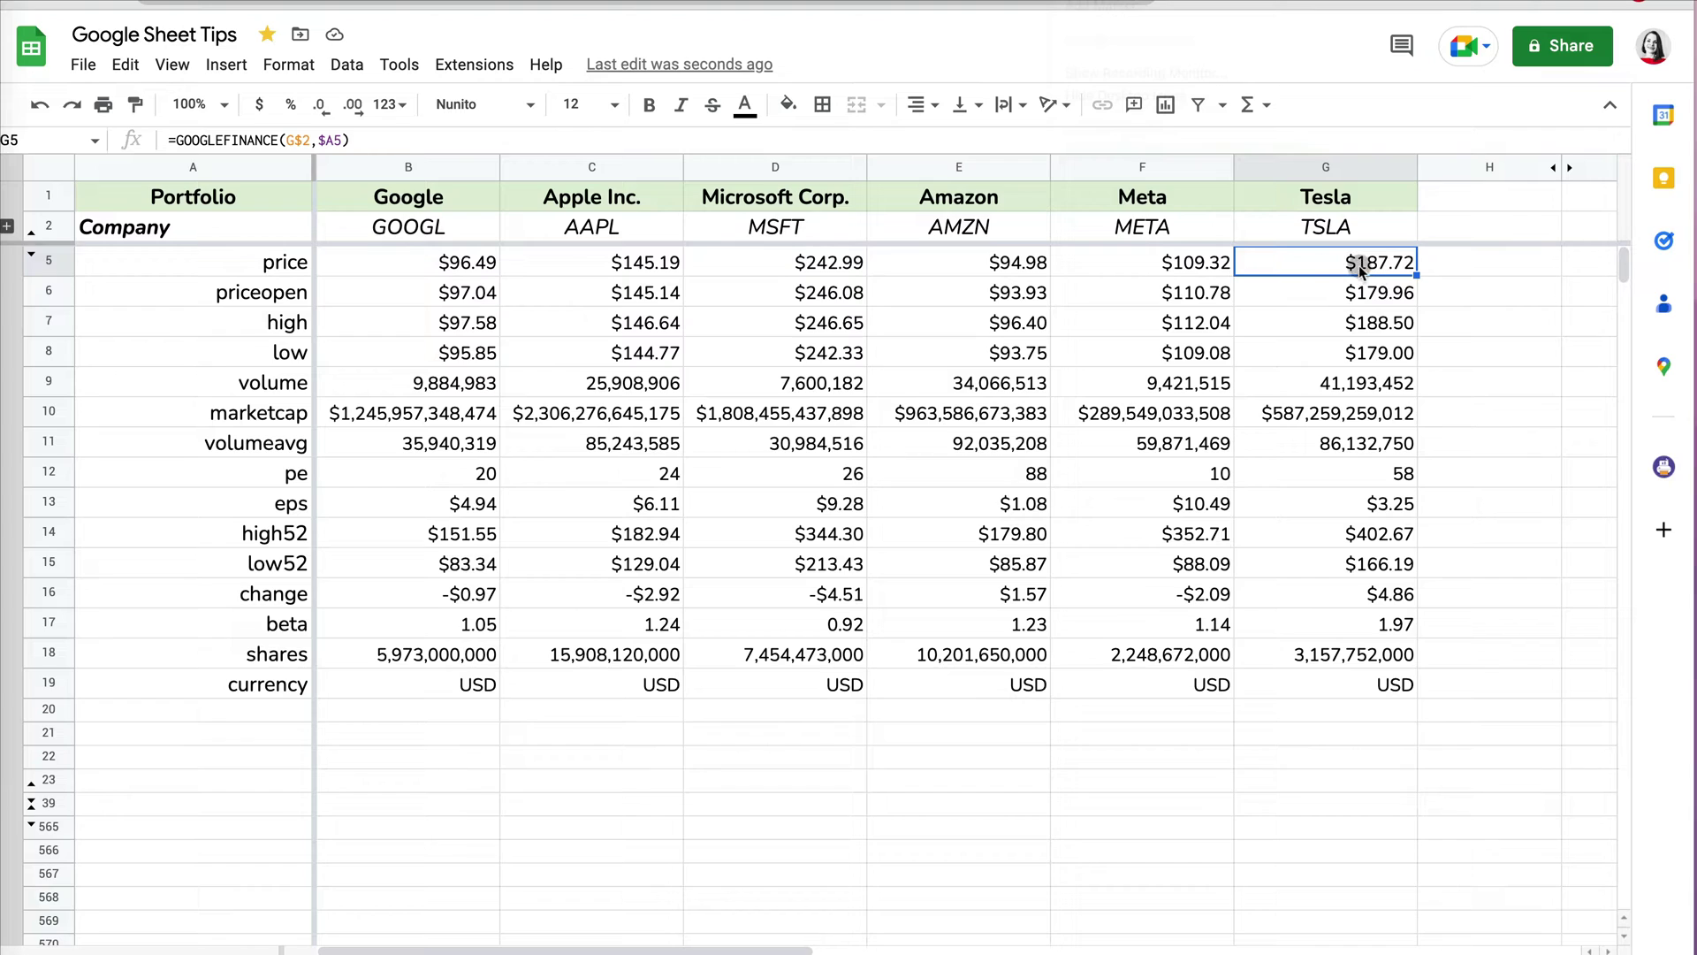
pyautogui.click(1323, 267)
# Check Tesla Inc's $187.74 quote in Google Finance, then return to the spreadsheet
pyautogui.click(372, 2)
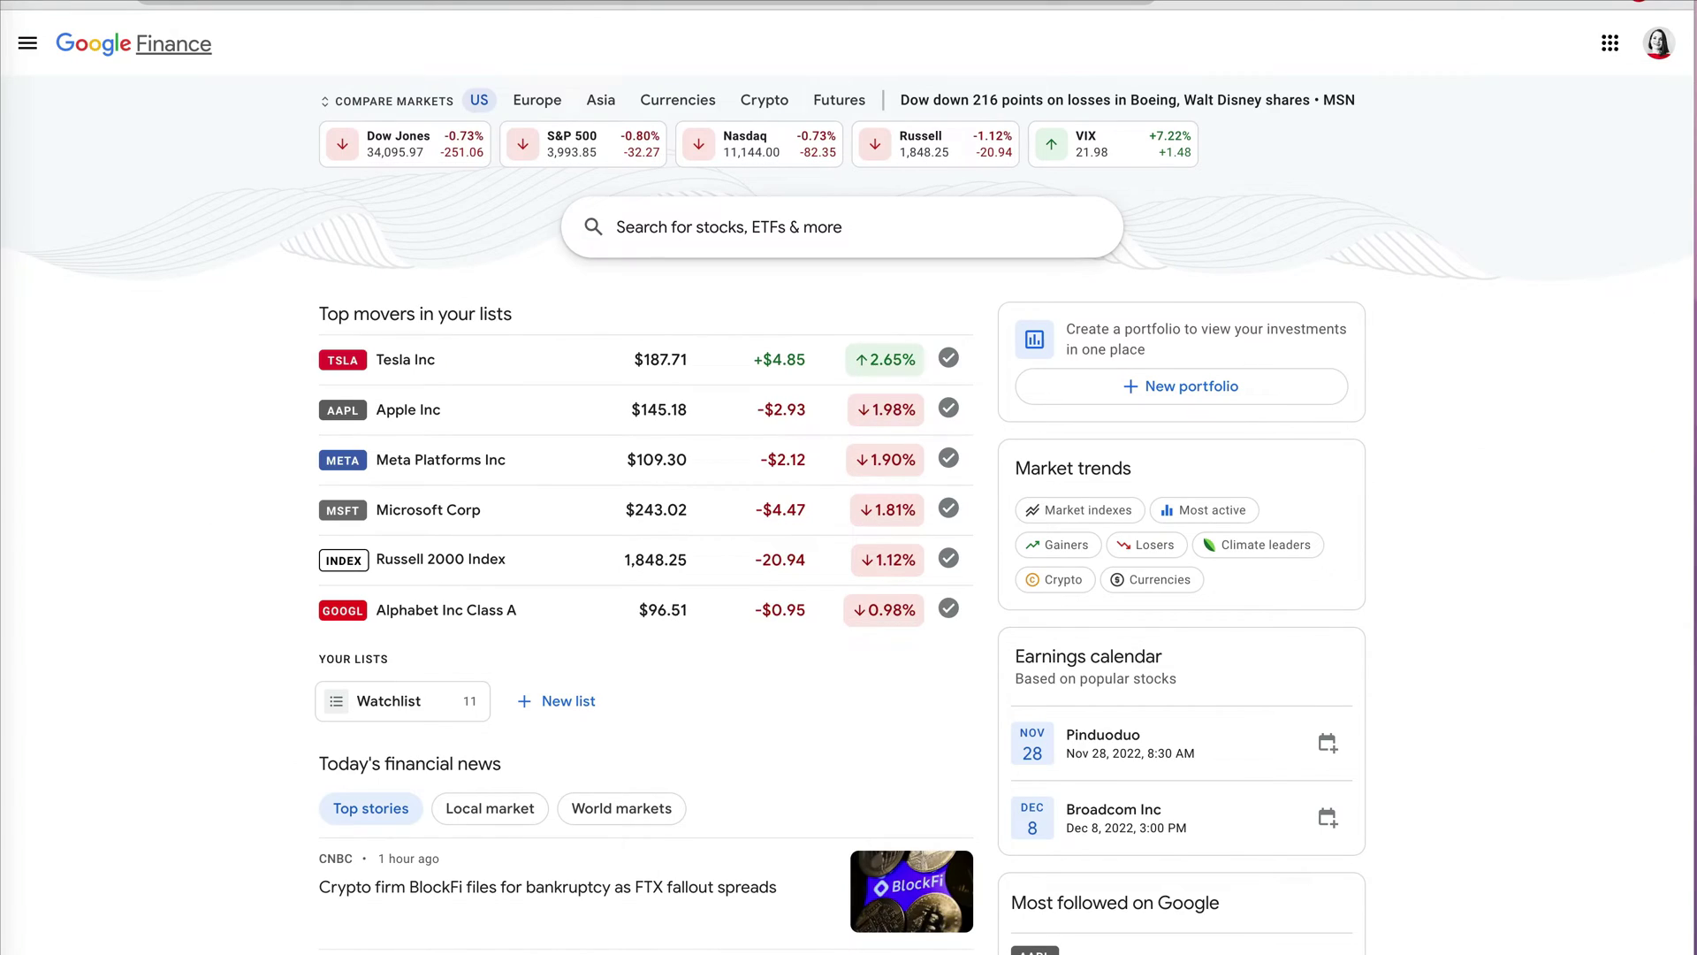
pyautogui.click(355, 363)
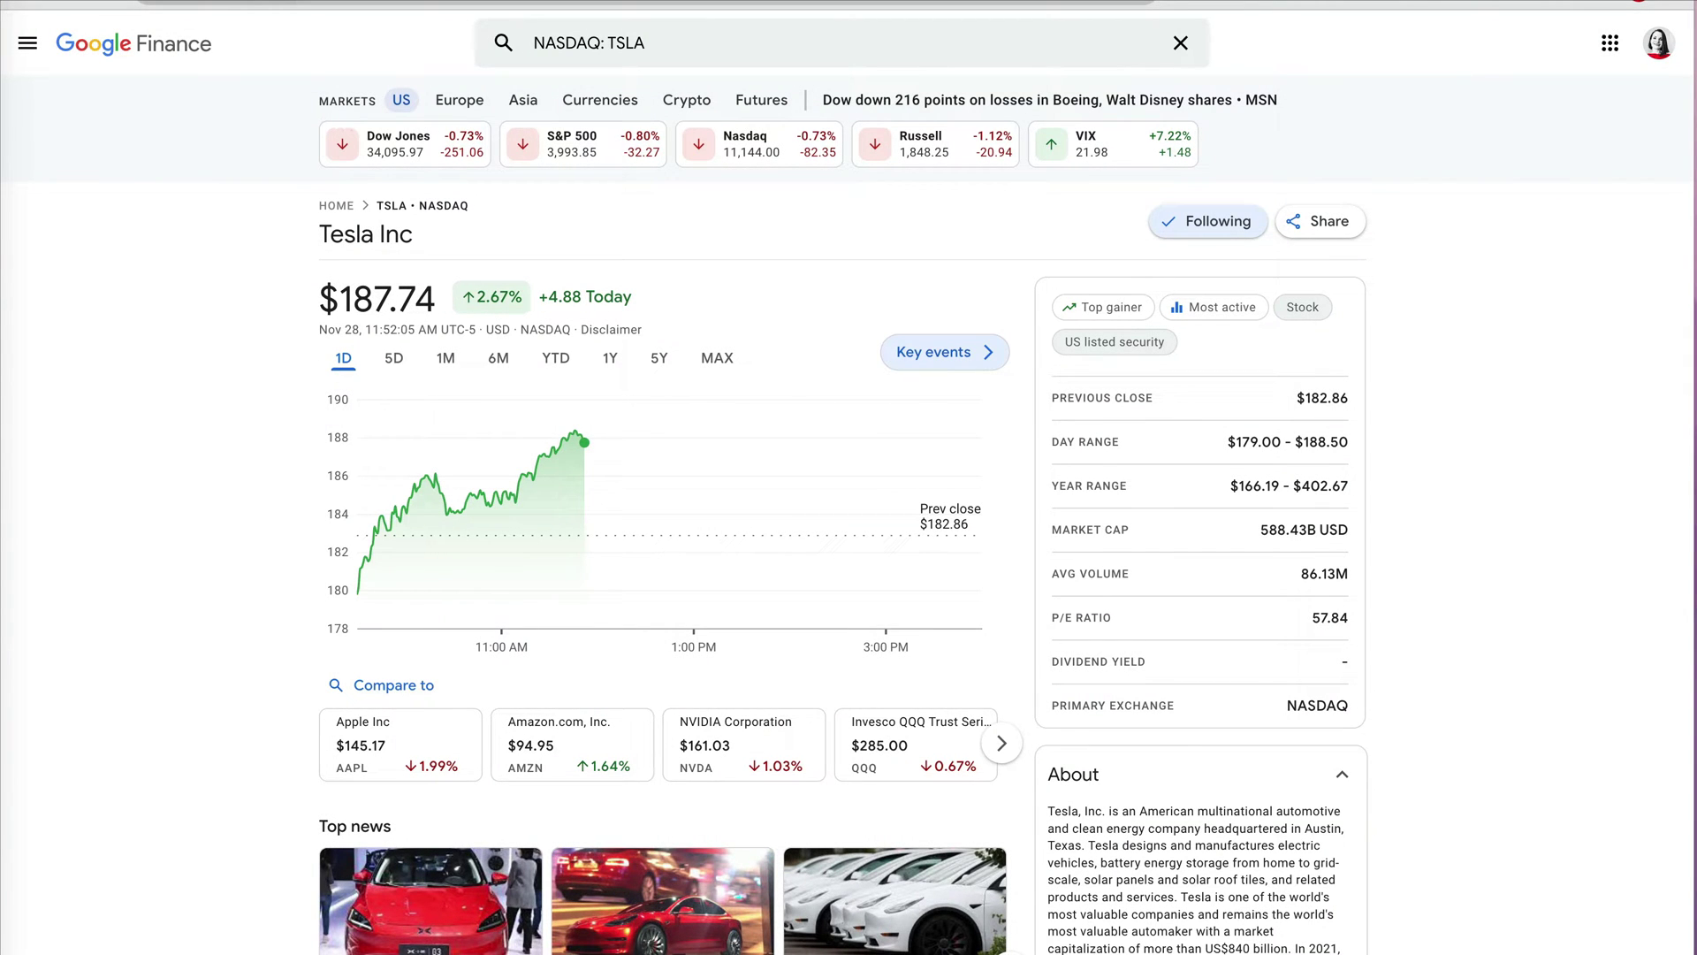
pyautogui.click(301, 3)
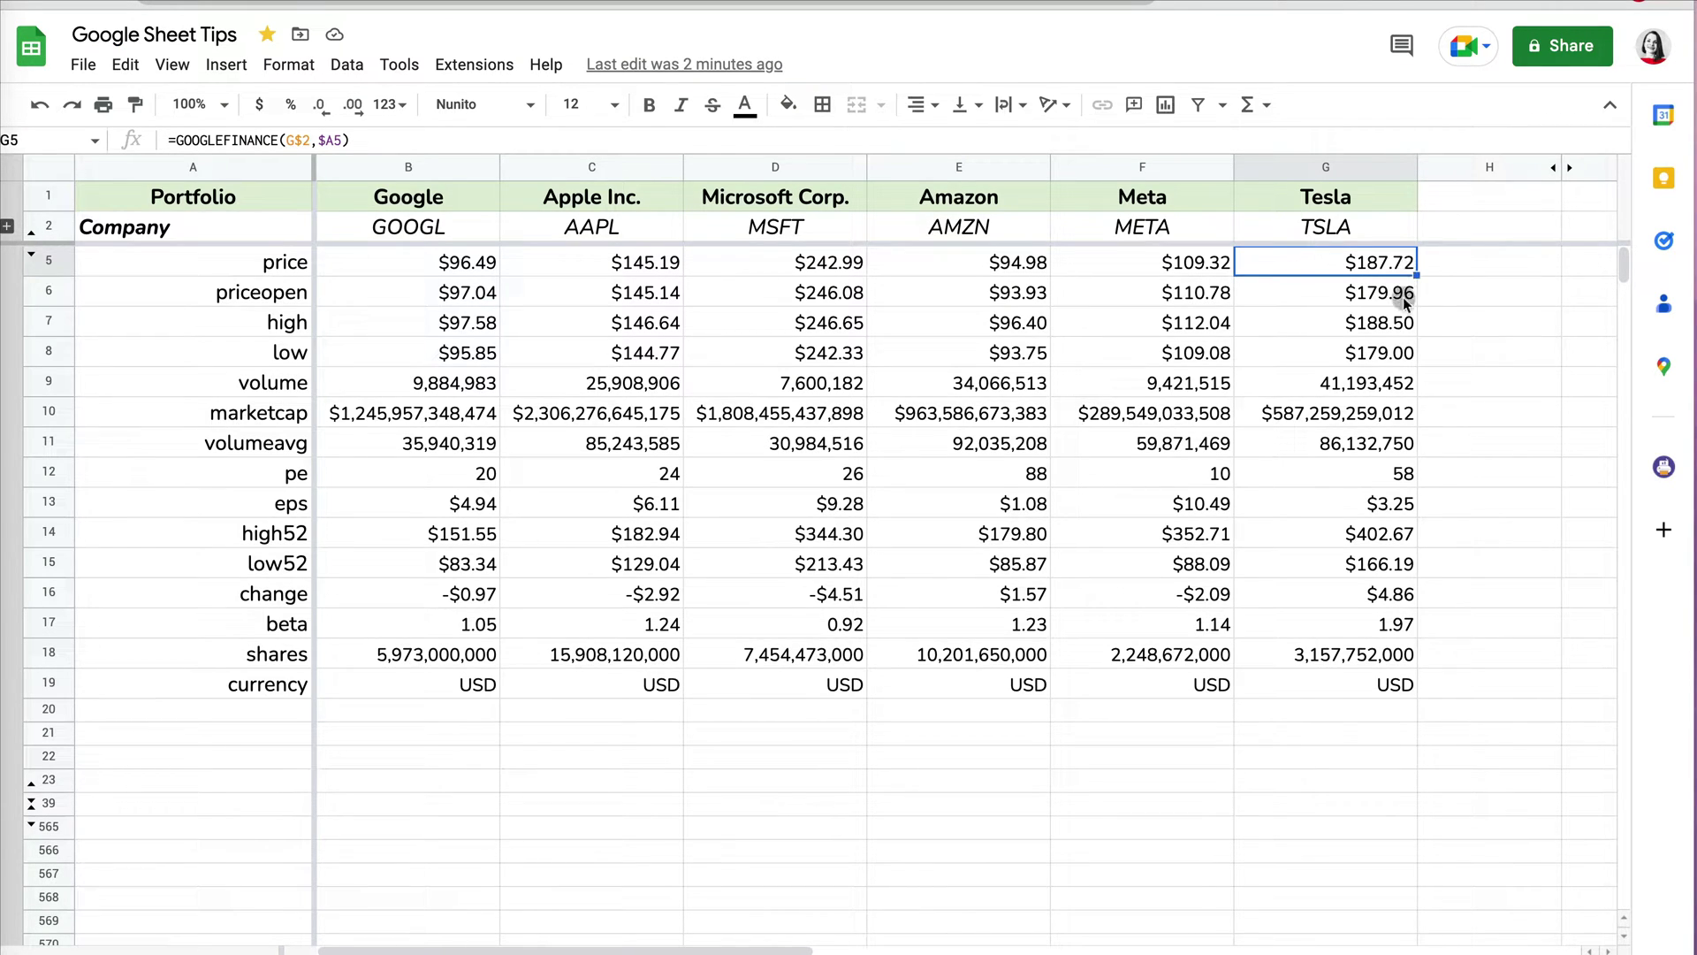
pyautogui.doubleClick(1342, 419)
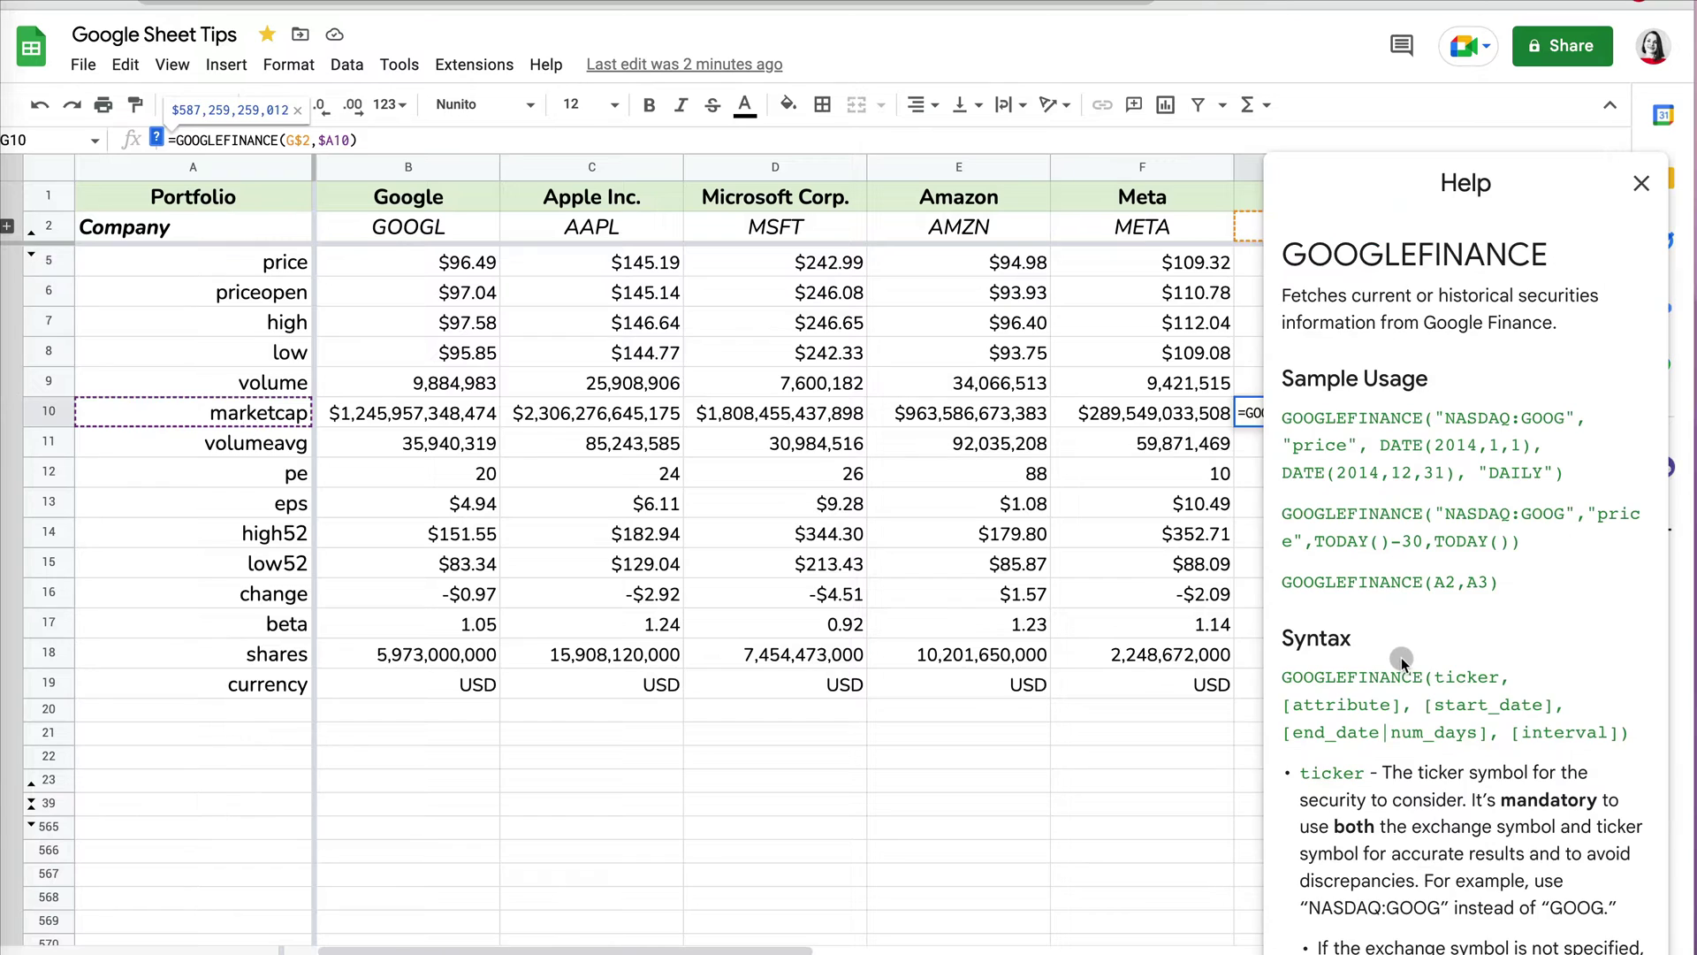
pyautogui.scroll(-5, 1410, 602)
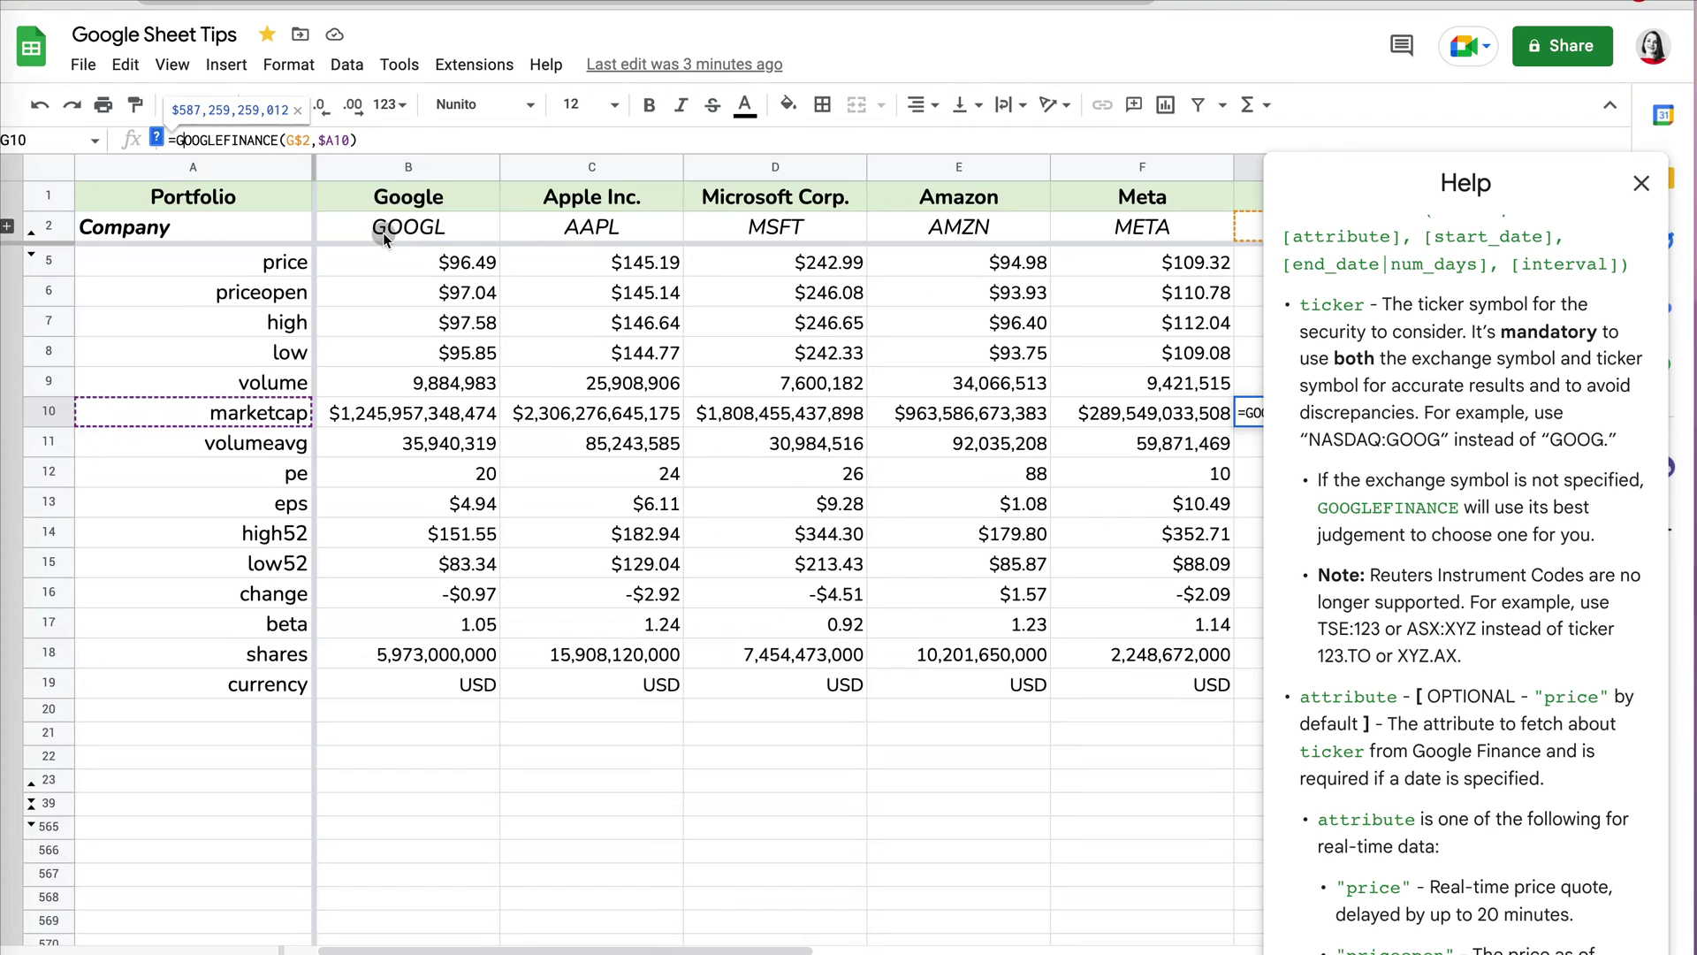
pyautogui.click(384, 232)
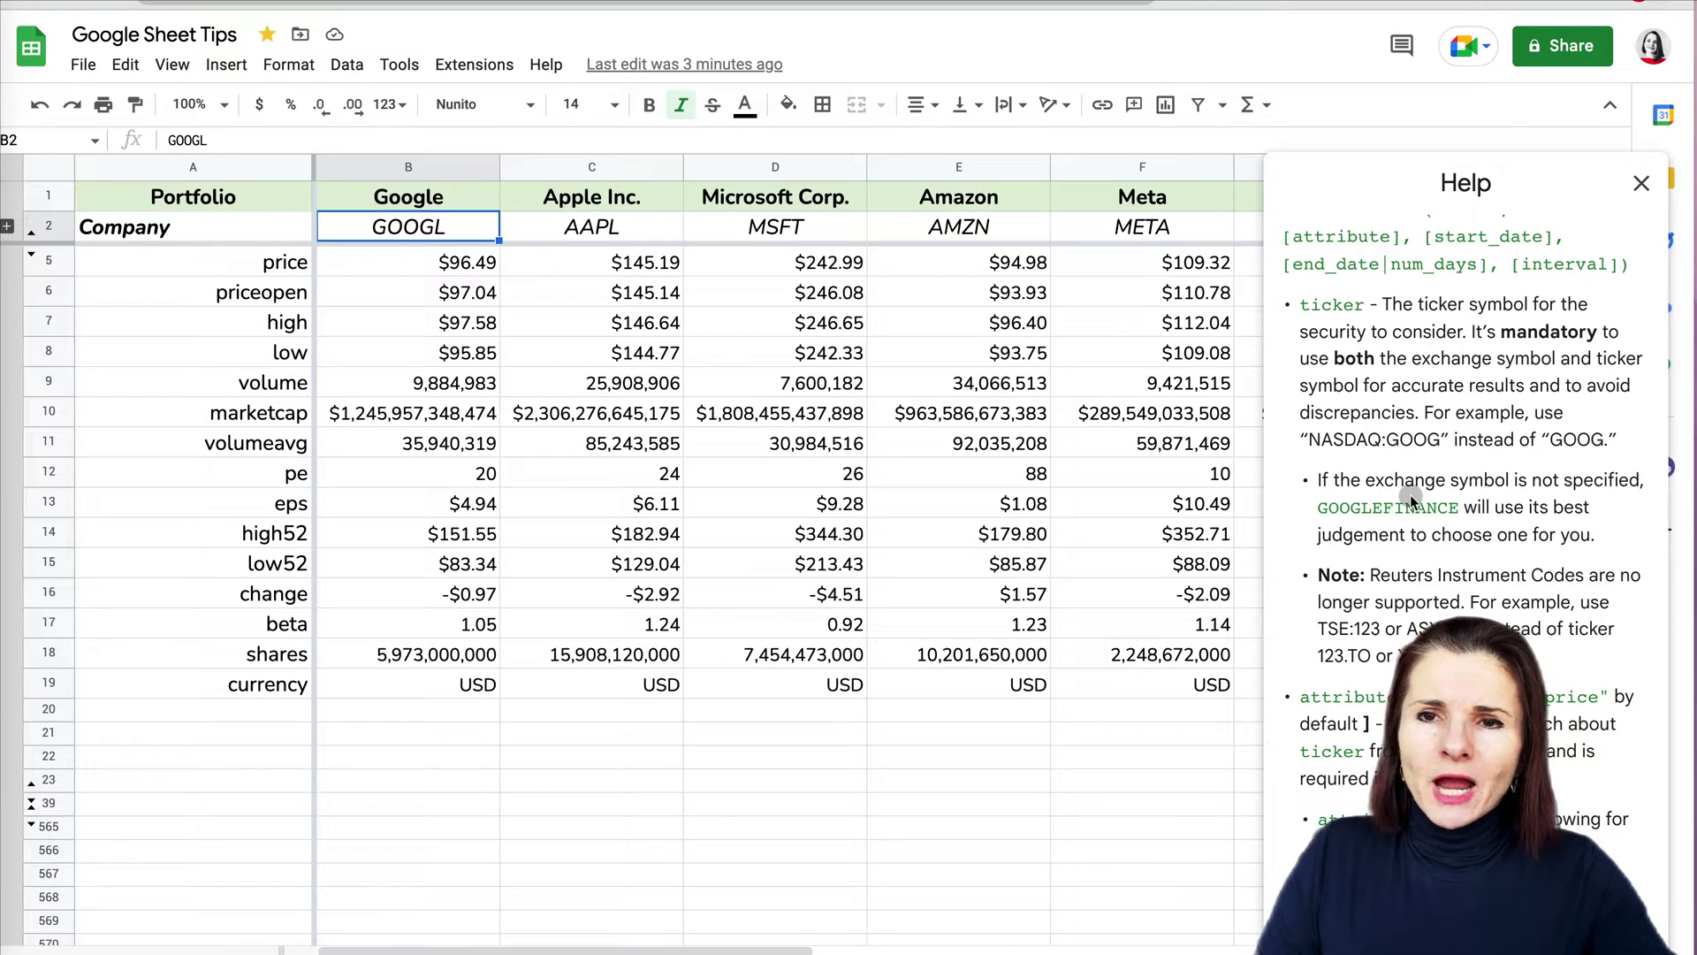
pyautogui.scroll(-1, 1409, 495)
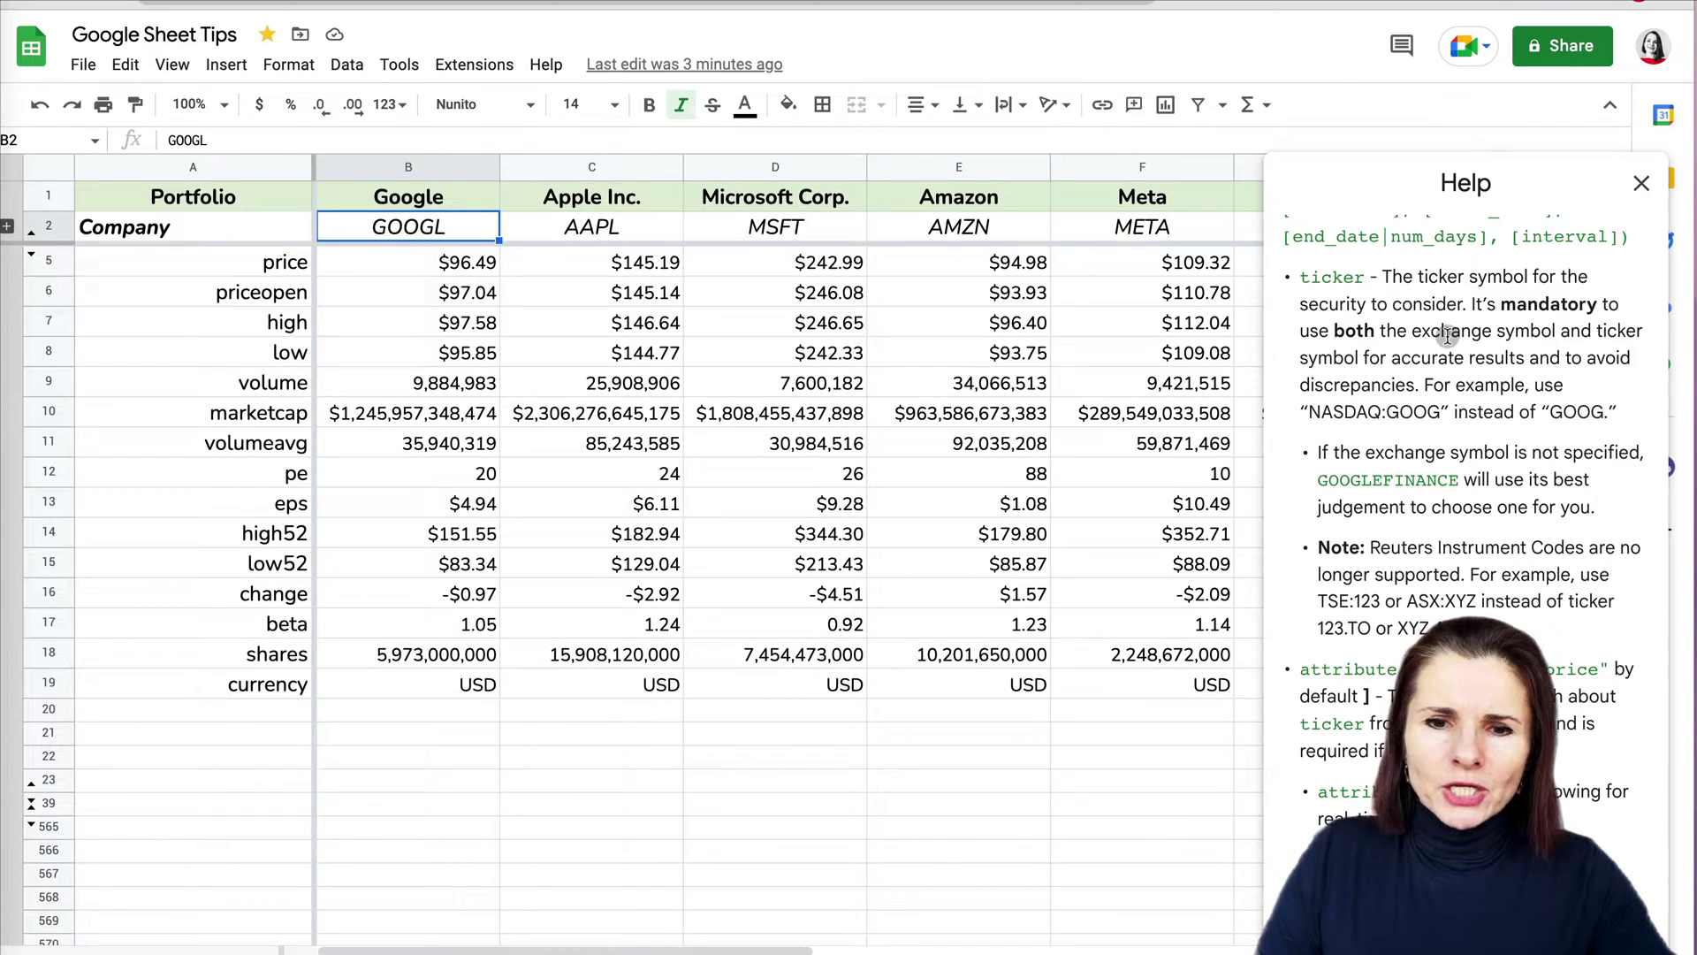
pyautogui.click(1642, 183)
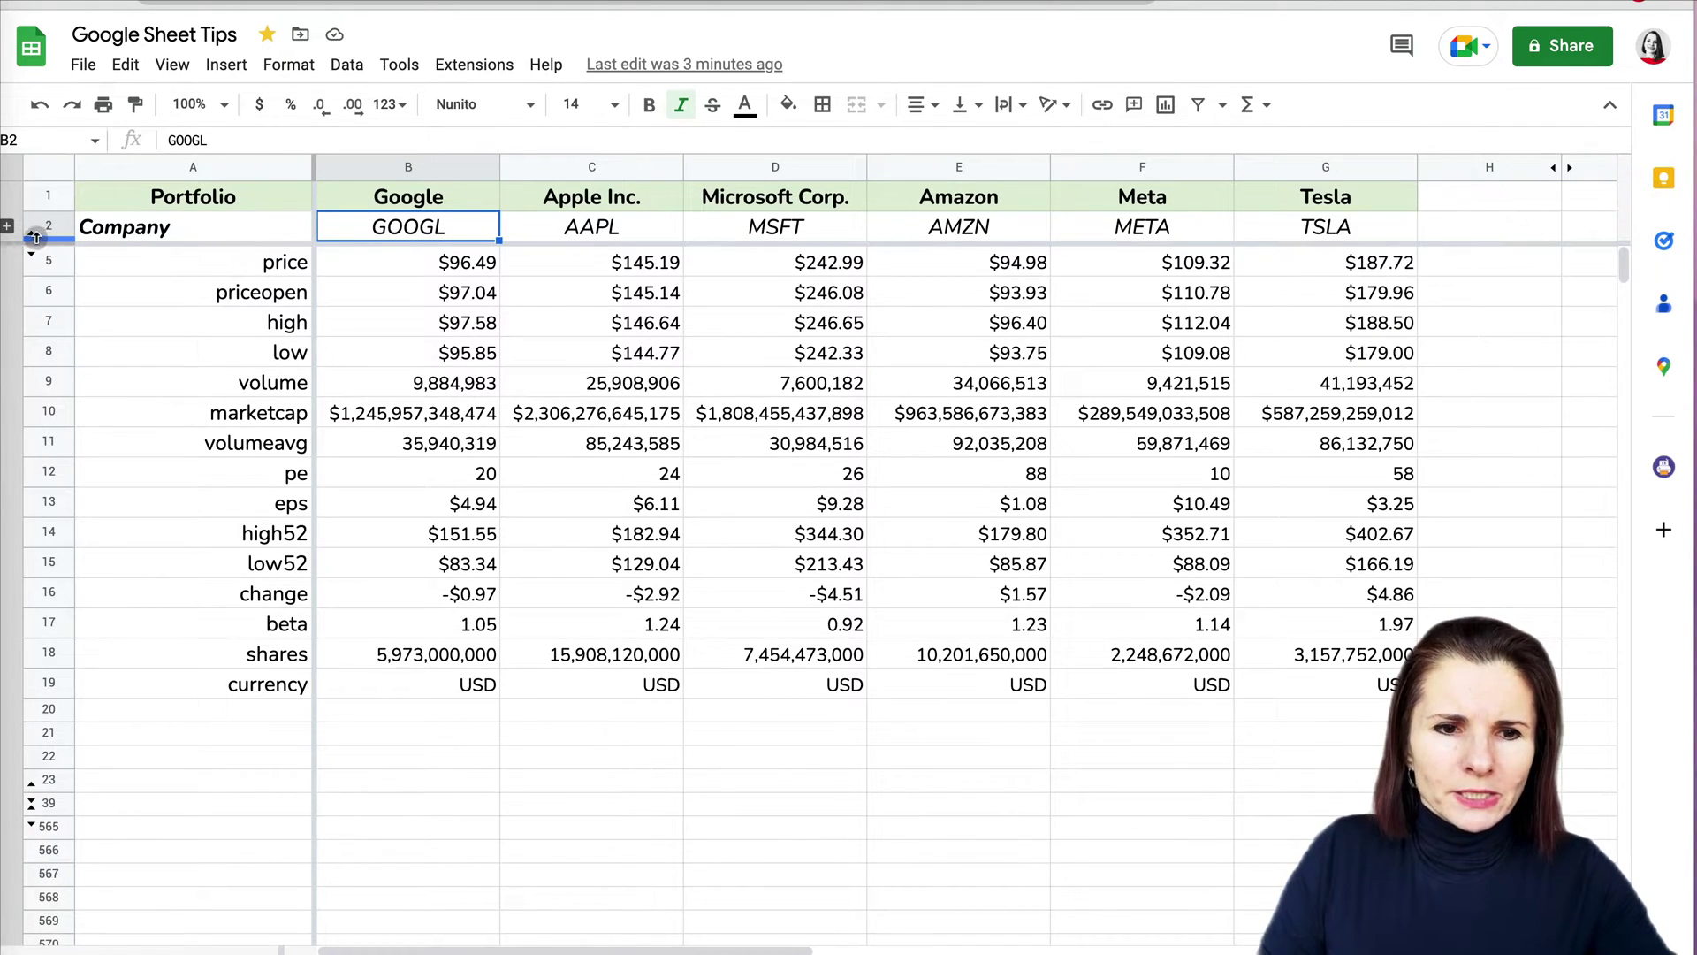
# Unhide the Exchange row 3 and inspect the price formula in B5
pyautogui.click(7, 227)
pyautogui.click(464, 257)
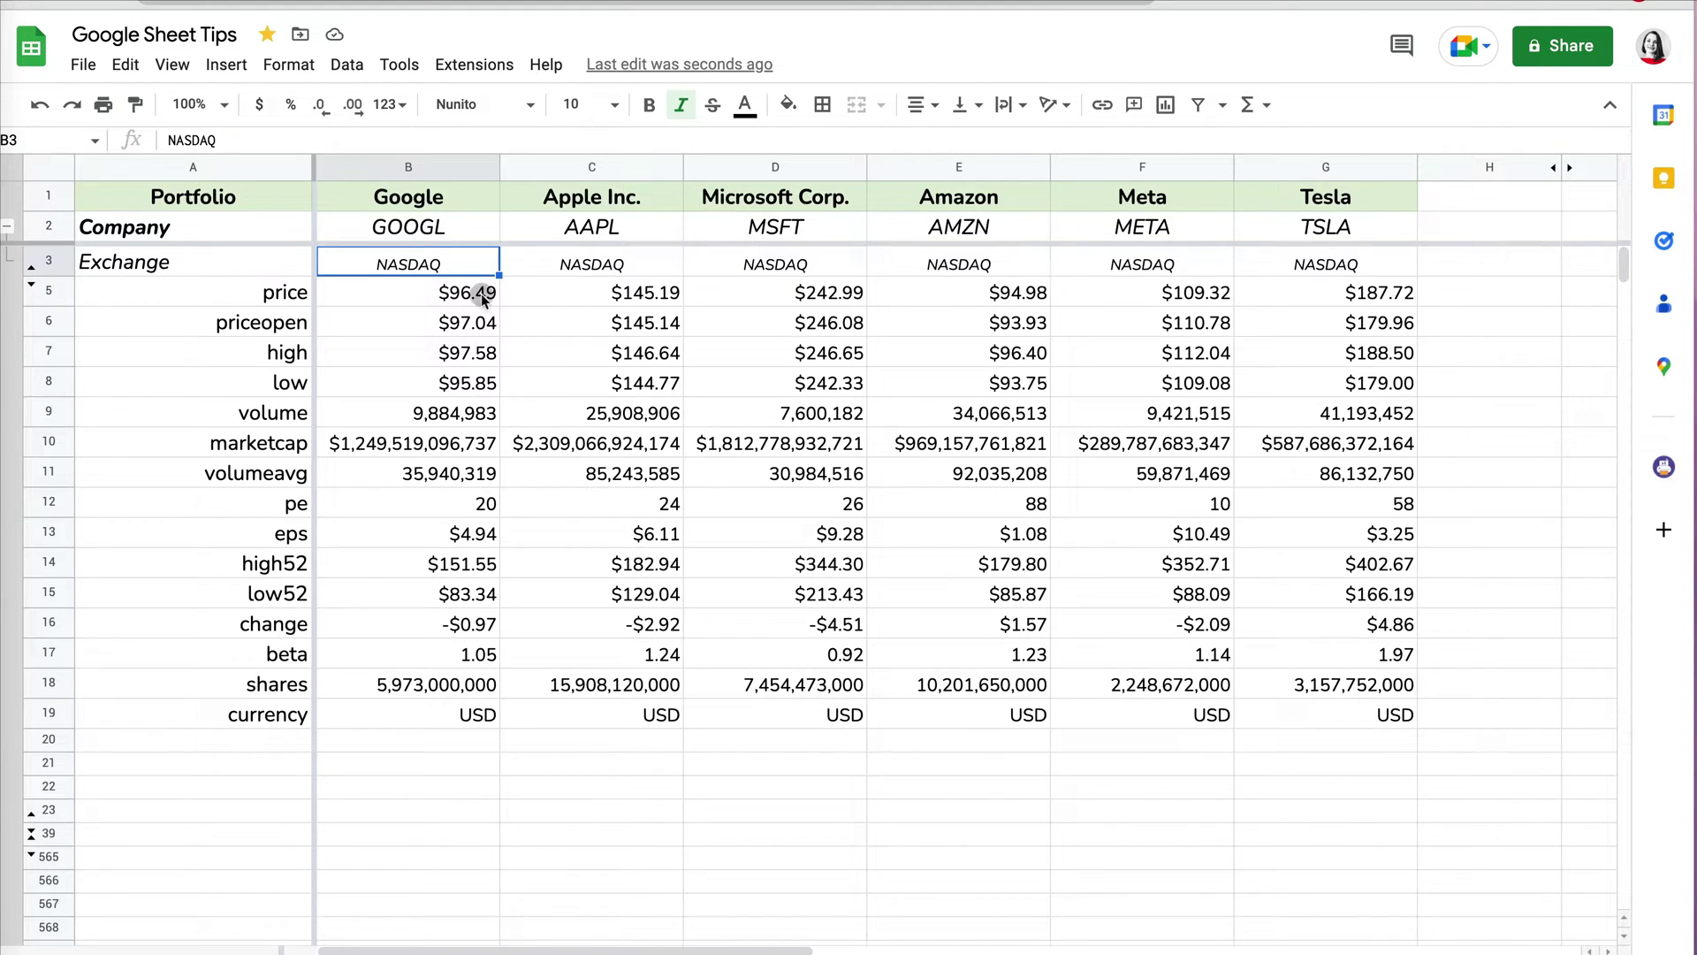
pyautogui.click(448, 291)
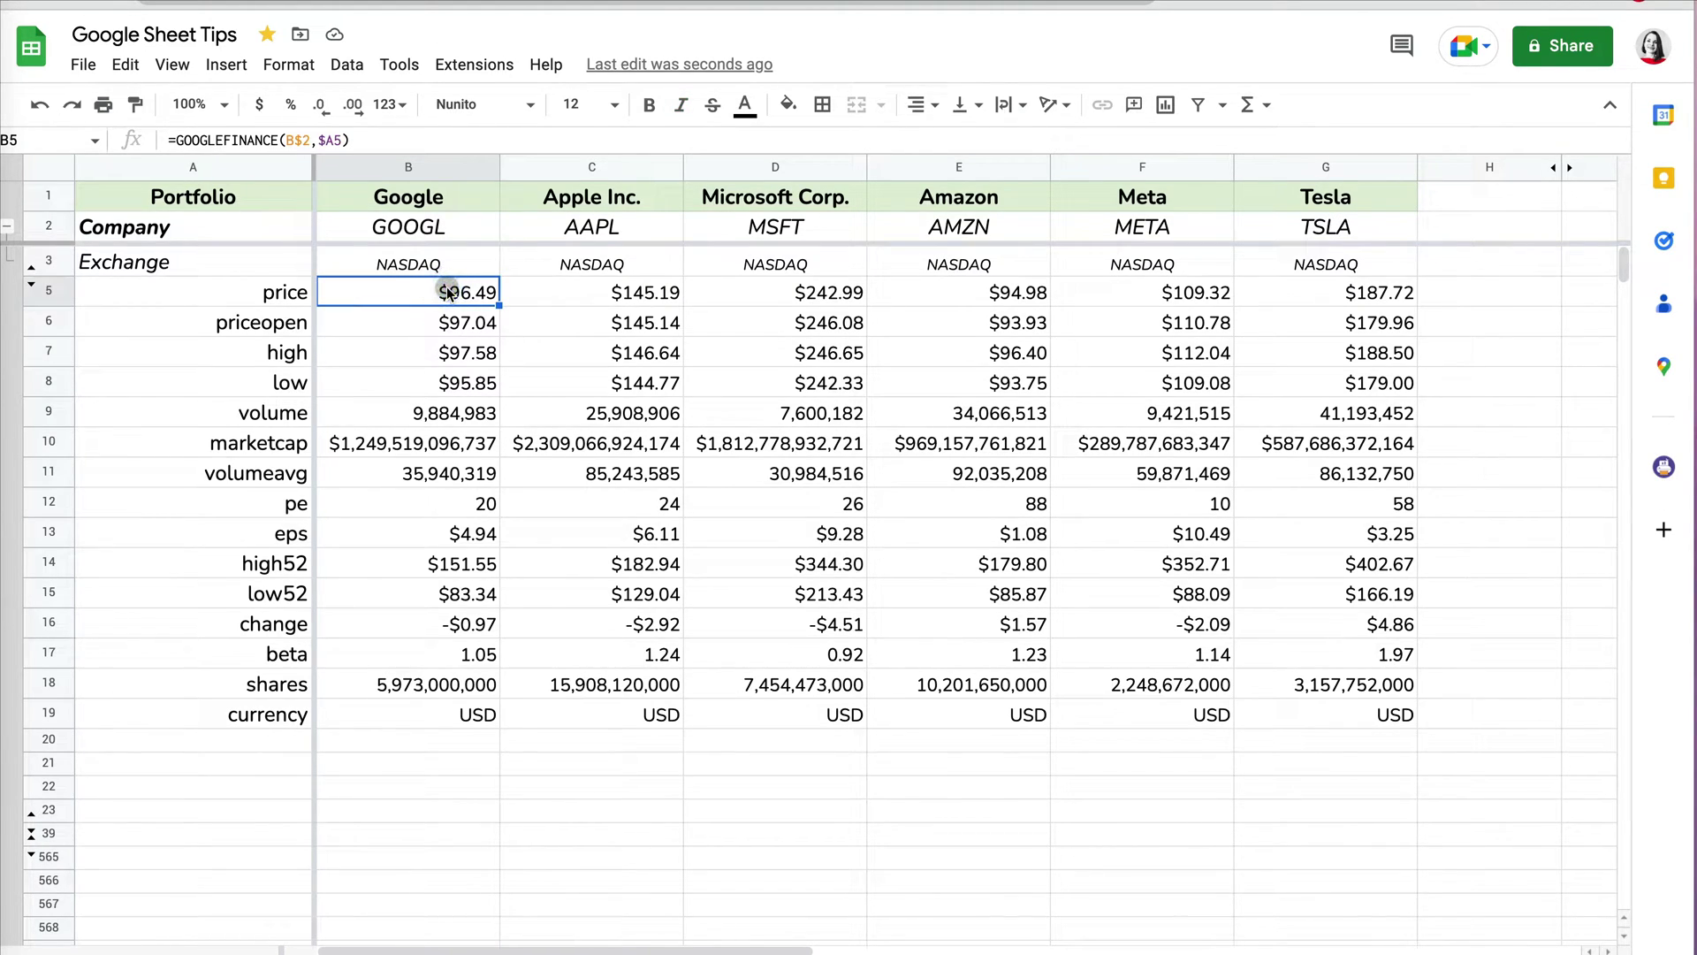
# Consult the GOOGLEFINANCE help article, then unhide the GoogleFinance Data row 4
pyautogui.click(178, 139)
pyautogui.click(156, 137)
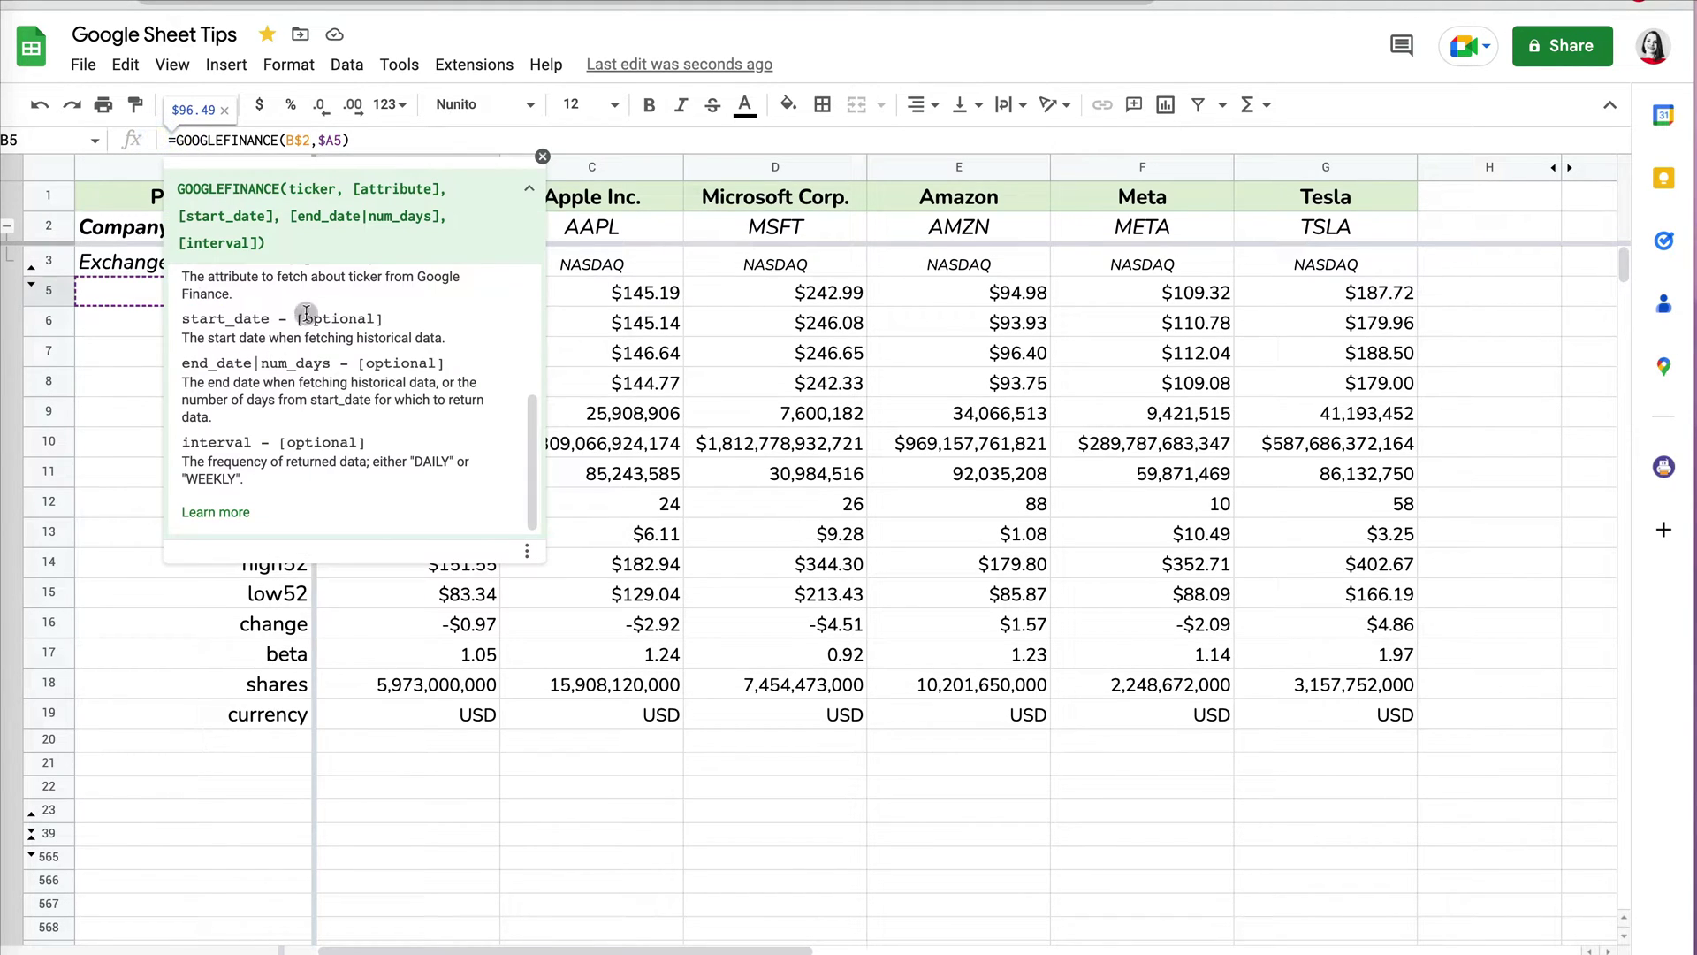
pyautogui.click(247, 501)
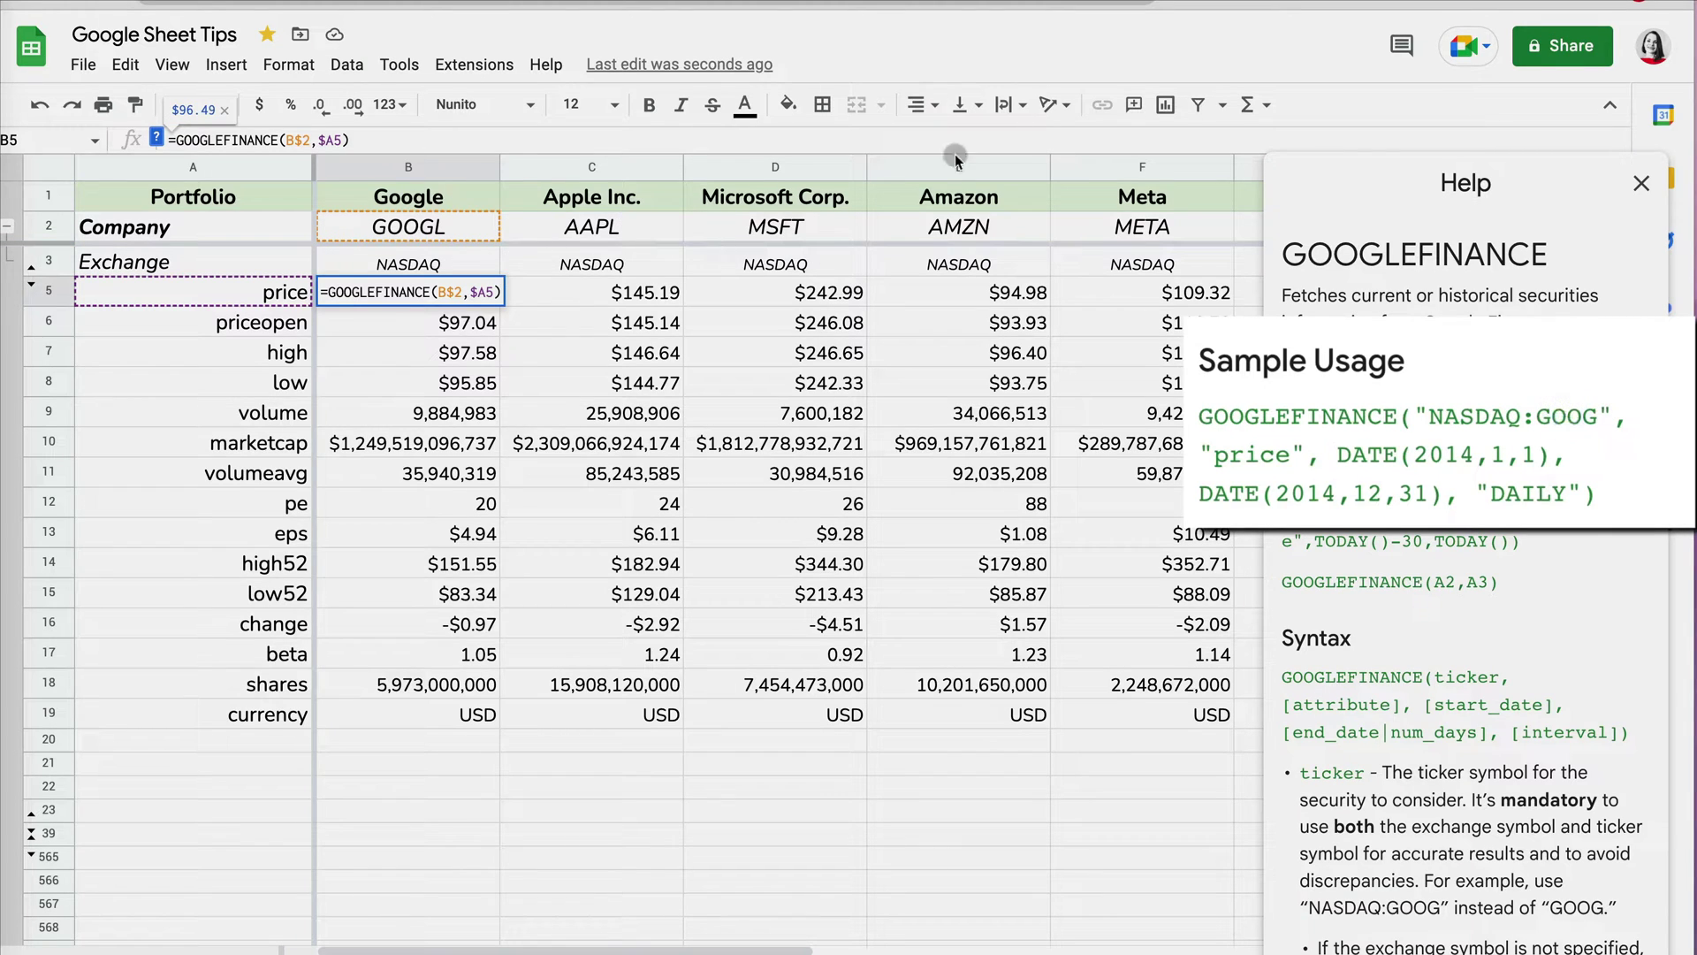
pyautogui.click(1628, 190)
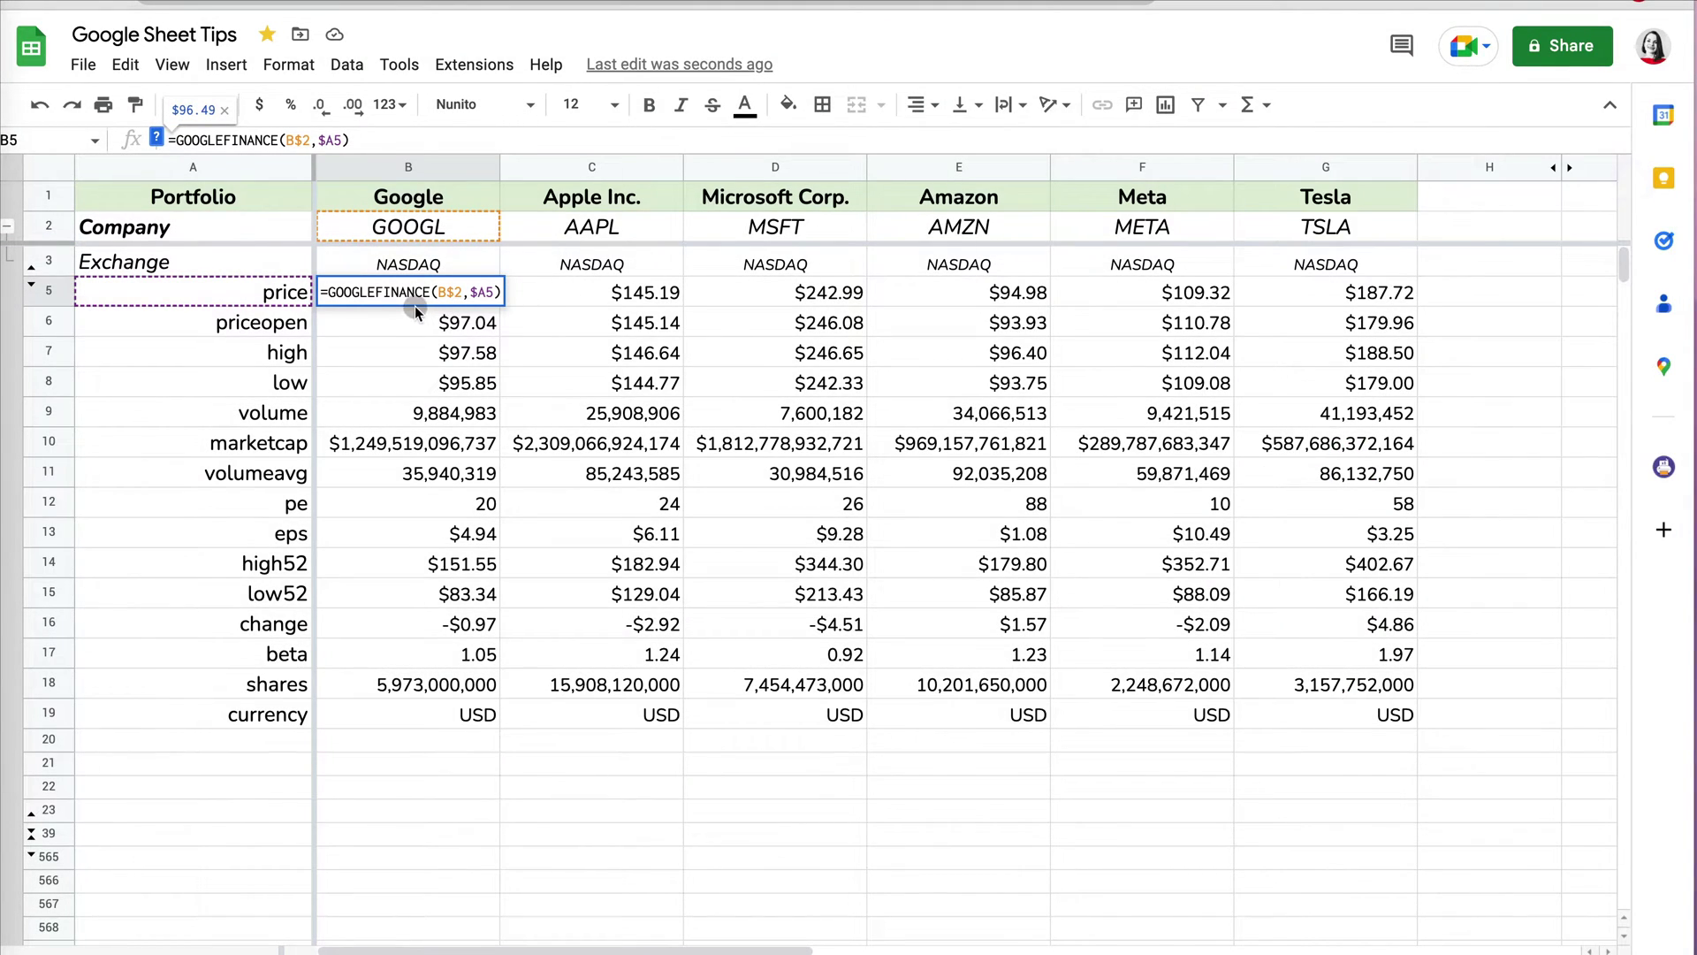
pyautogui.click(32, 284)
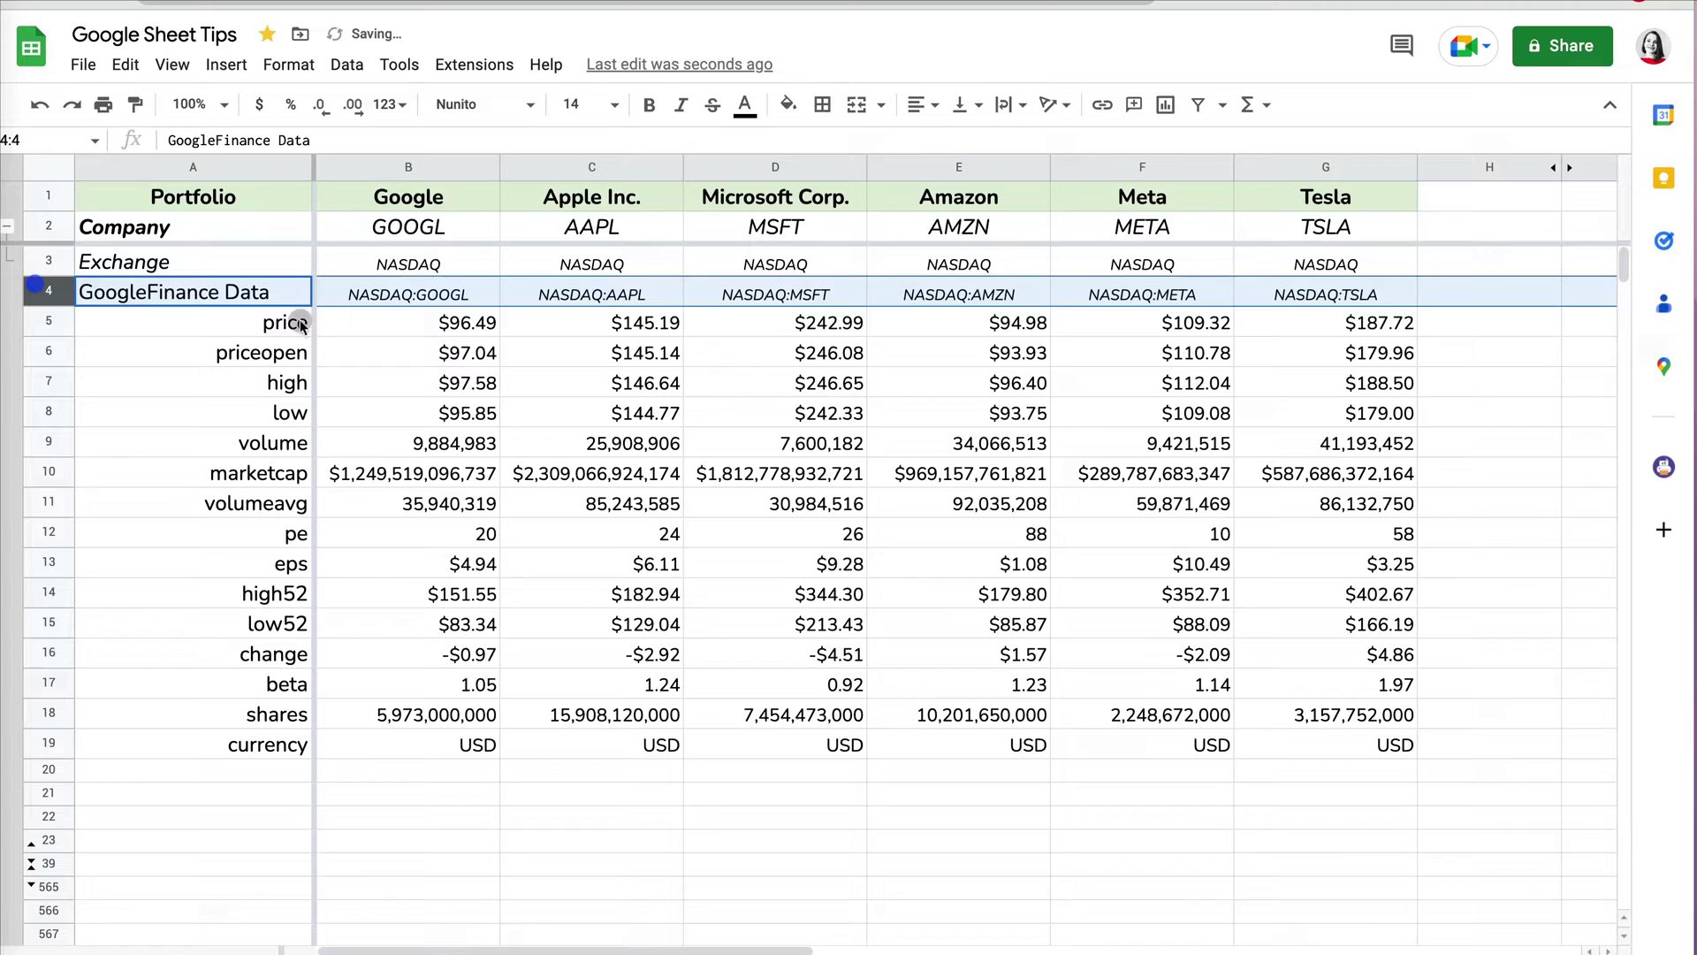
# Inspect B4's NASDAQ:GOOGL formula, then change B5 to =GOOGLEFINANCE(B$4,$A5)
pyautogui.click(409, 294)
pyautogui.doubleClick(411, 295)
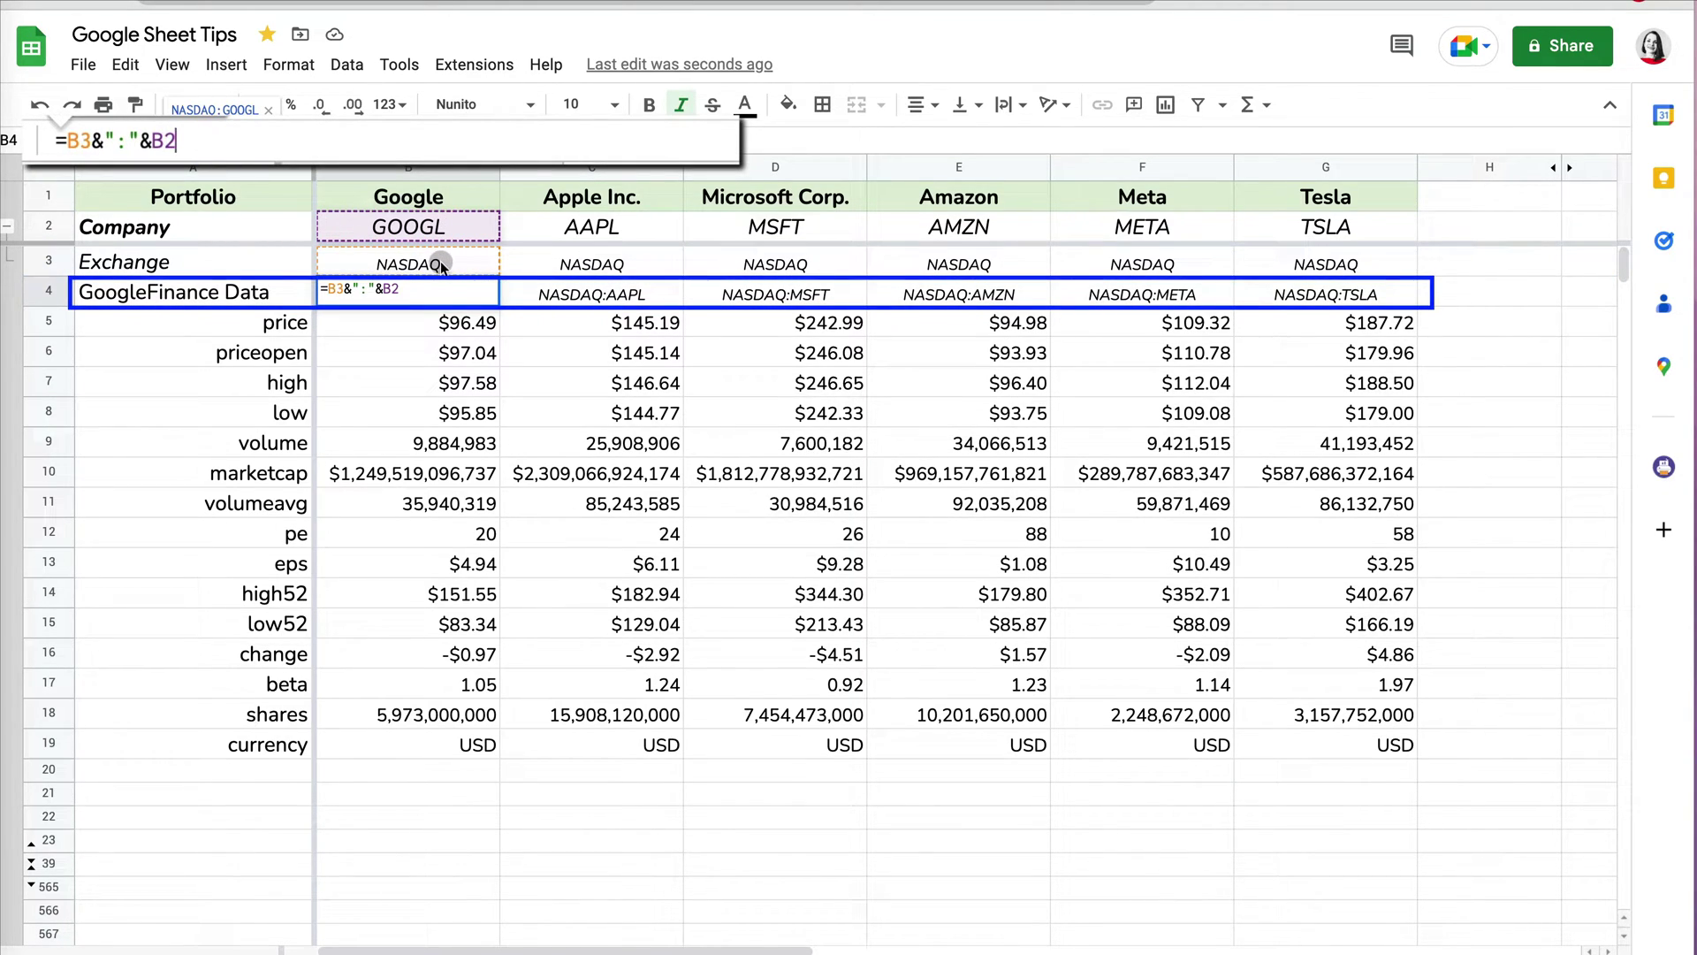
pyautogui.press('Return')
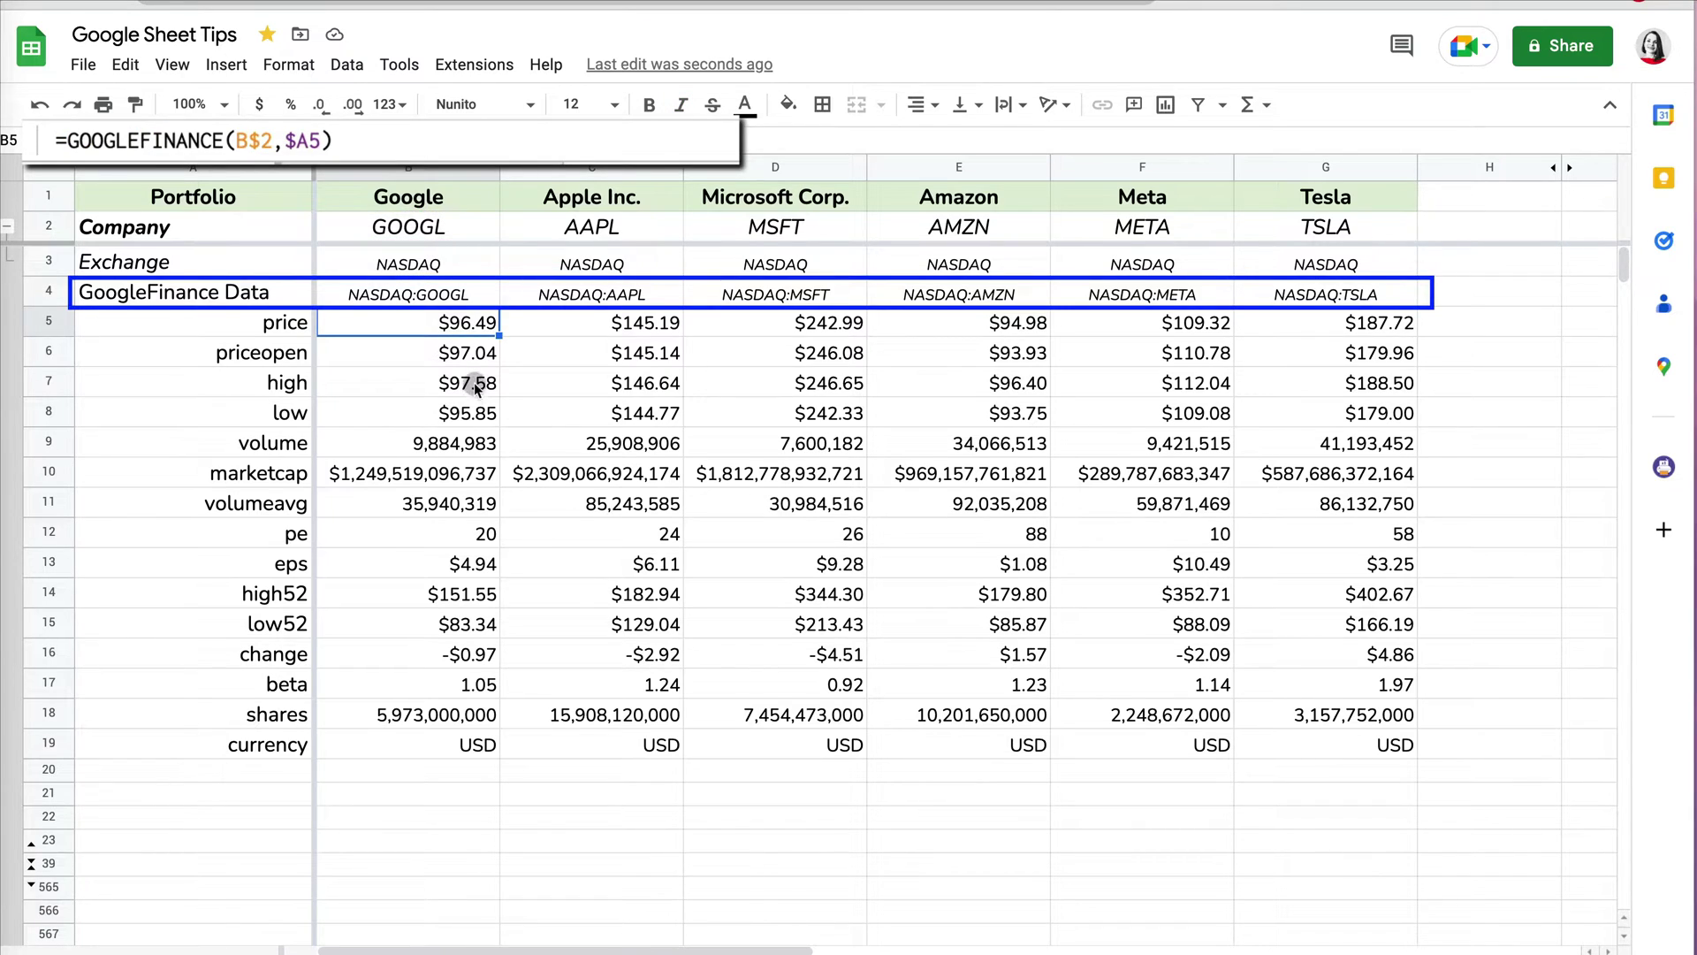
pyautogui.click(476, 326)
pyautogui.click(275, 146)
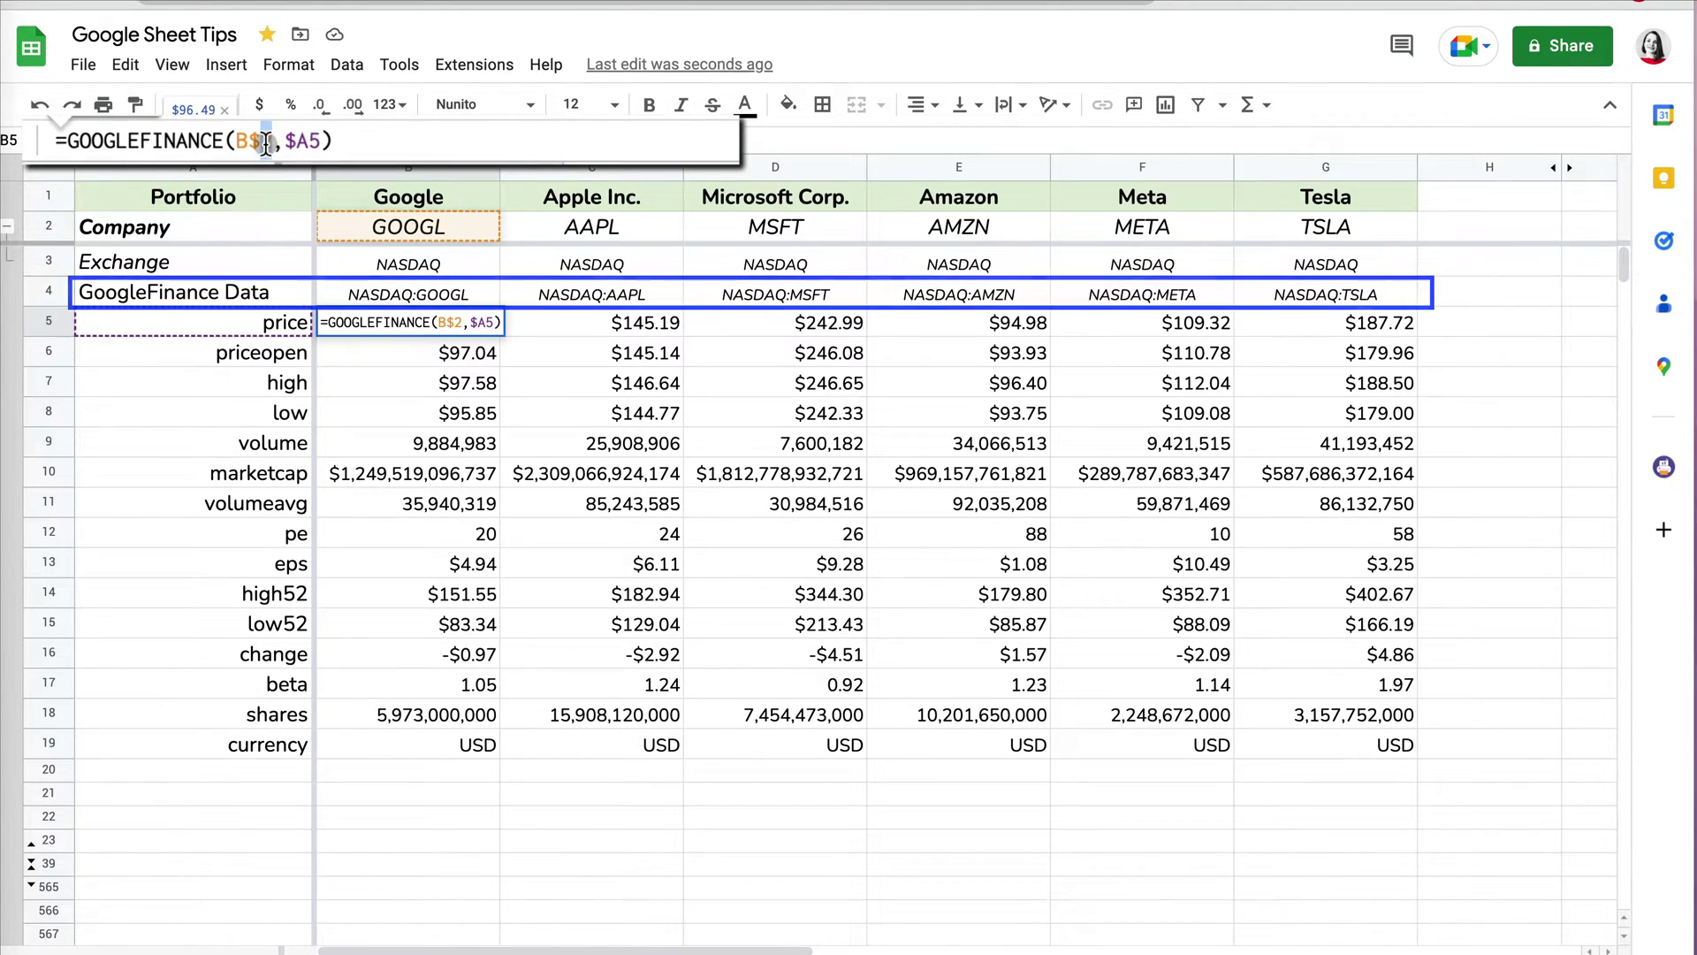
pyautogui.press('BackSpace')
pyautogui.write('4')
pyautogui.press('Return')
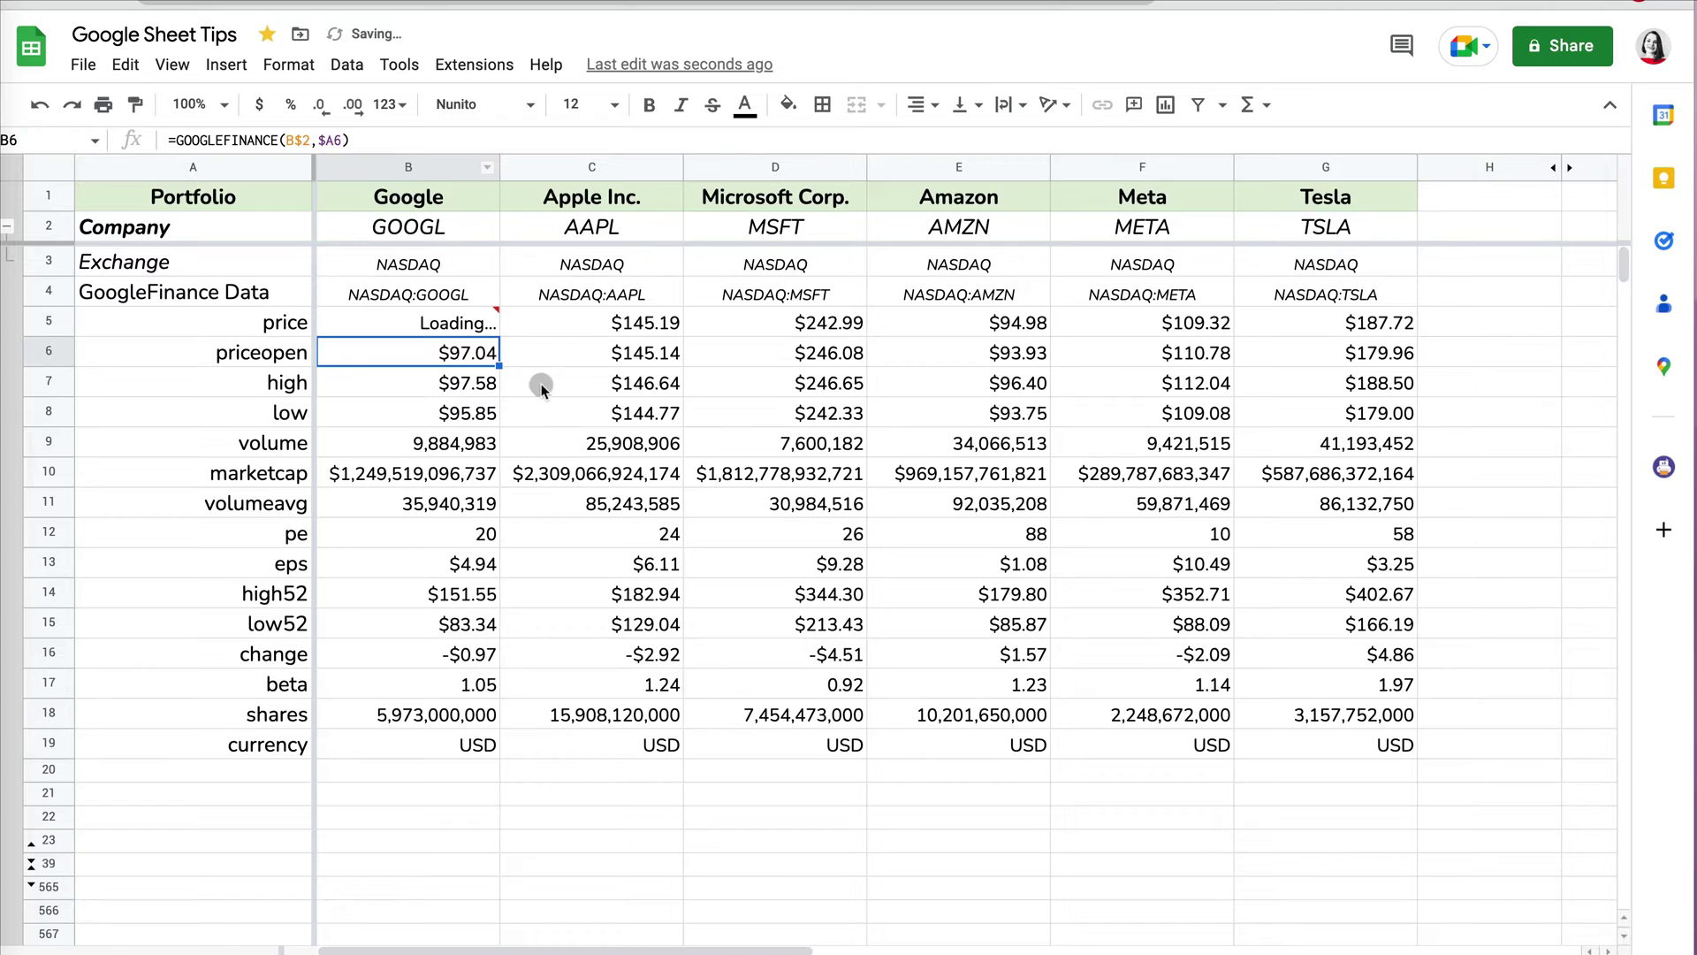
# Fill the updated B5 formula down to B19 and select B5:B19
pyautogui.click(487, 331)
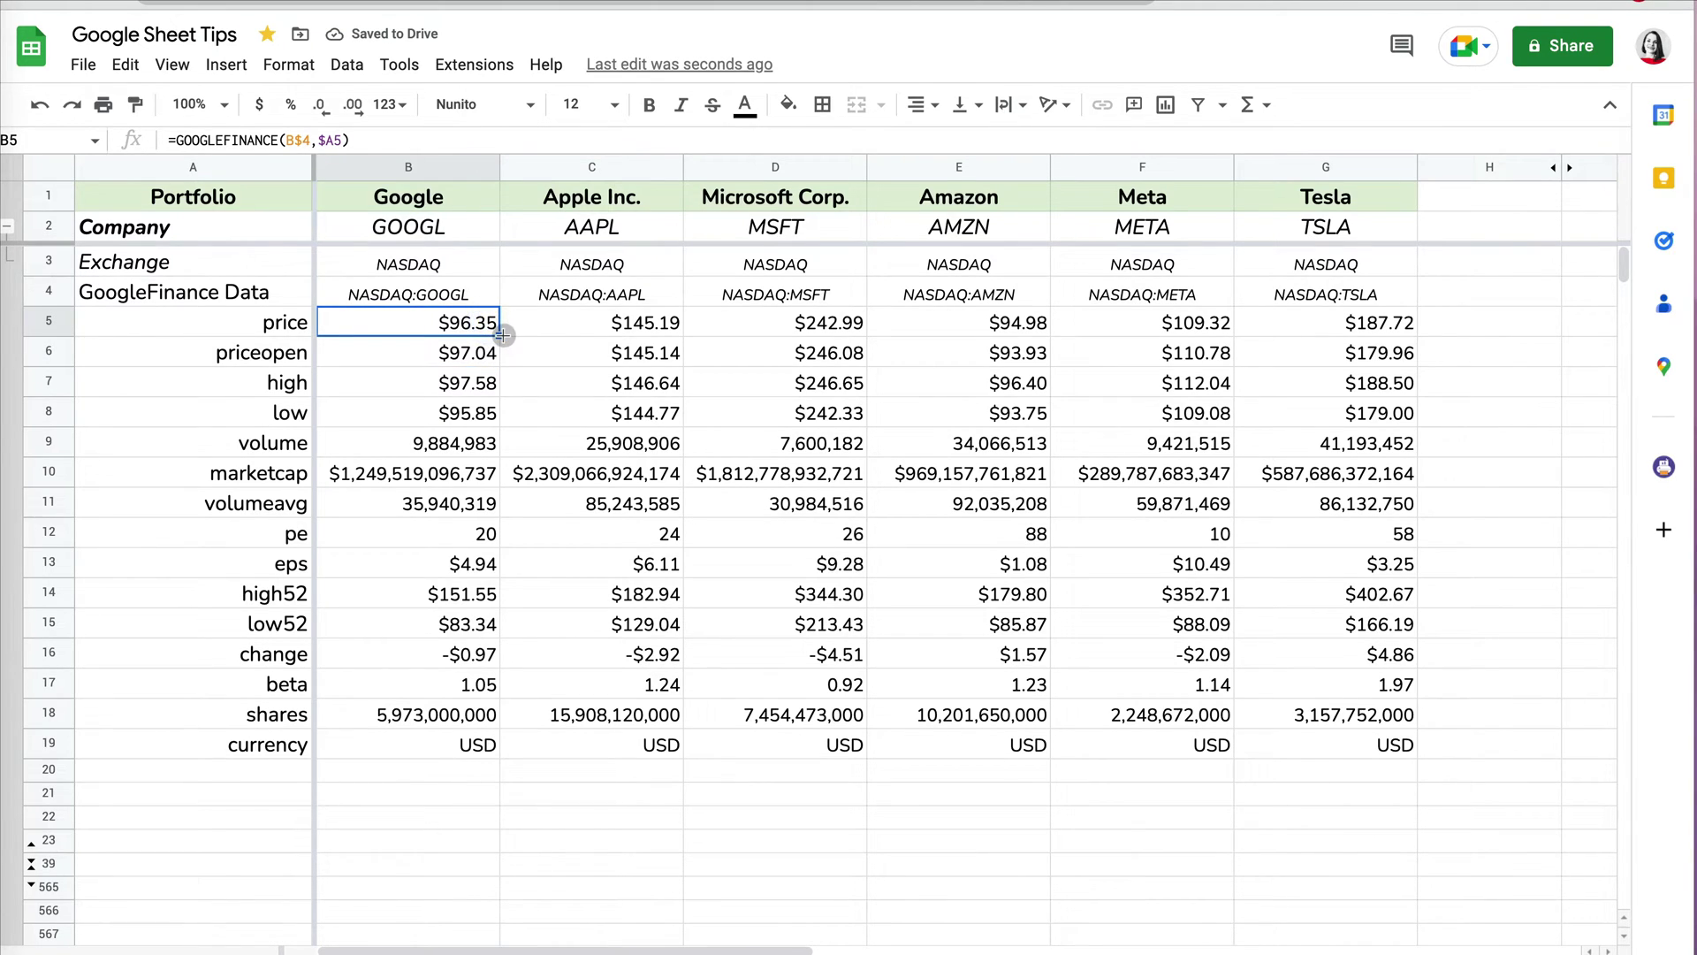
pyautogui.moveTo(501, 335); pyautogui.dragTo(482, 754)
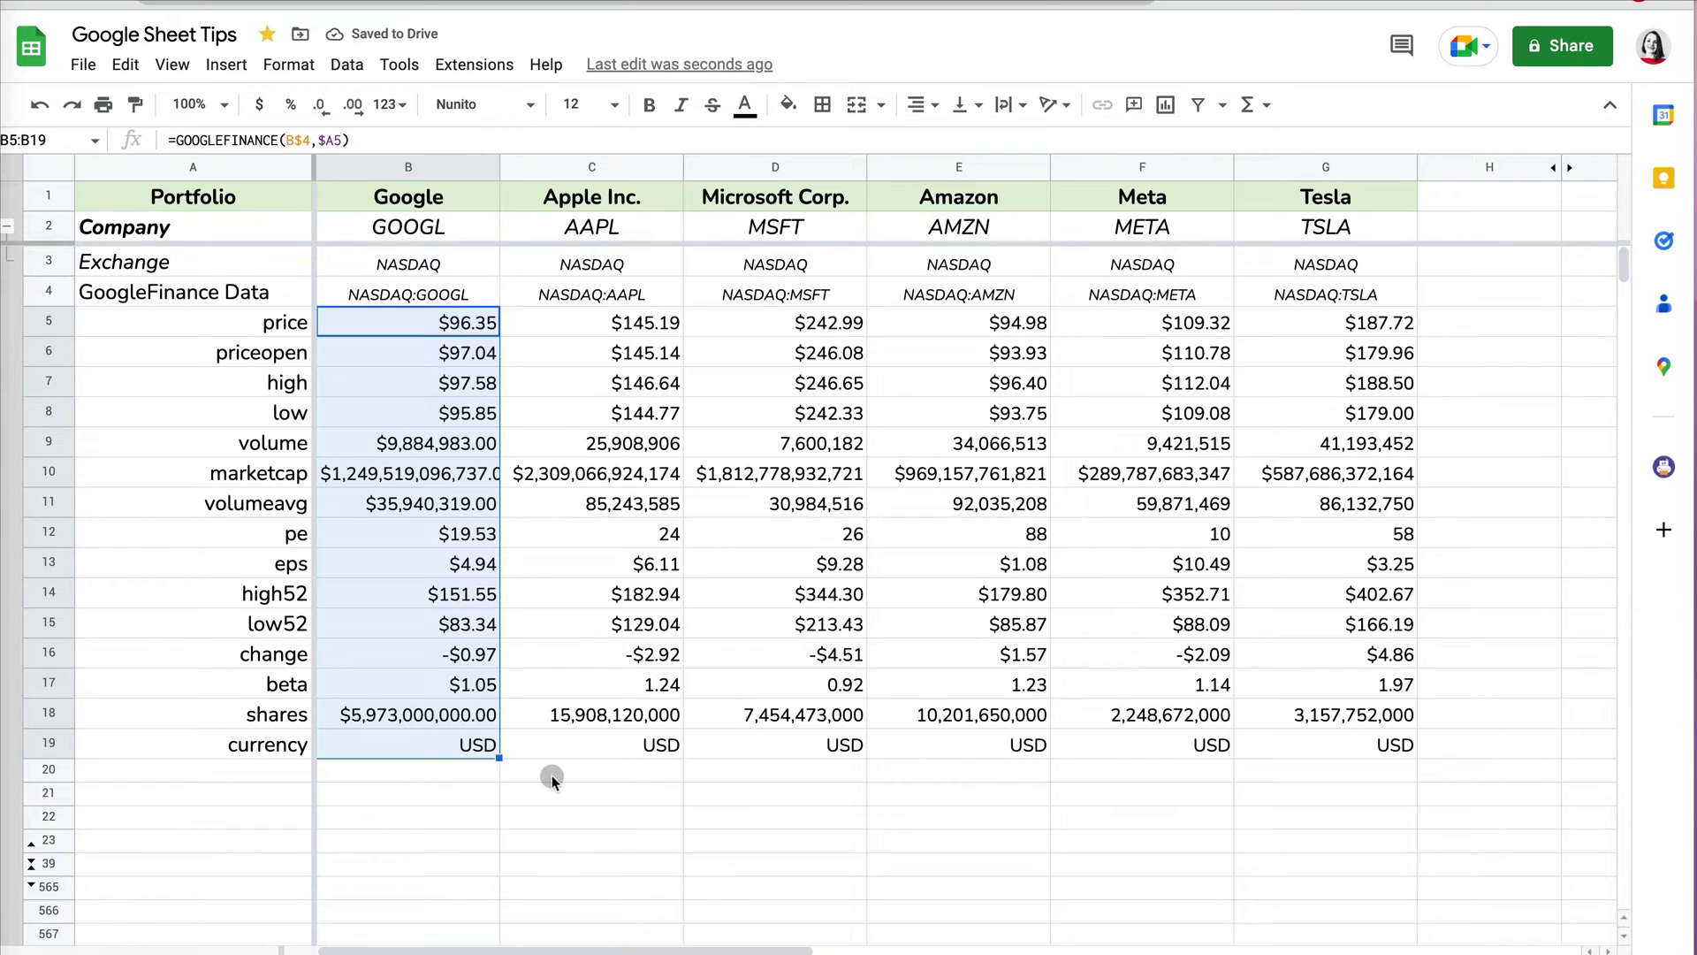
pyautogui.click(592, 767)
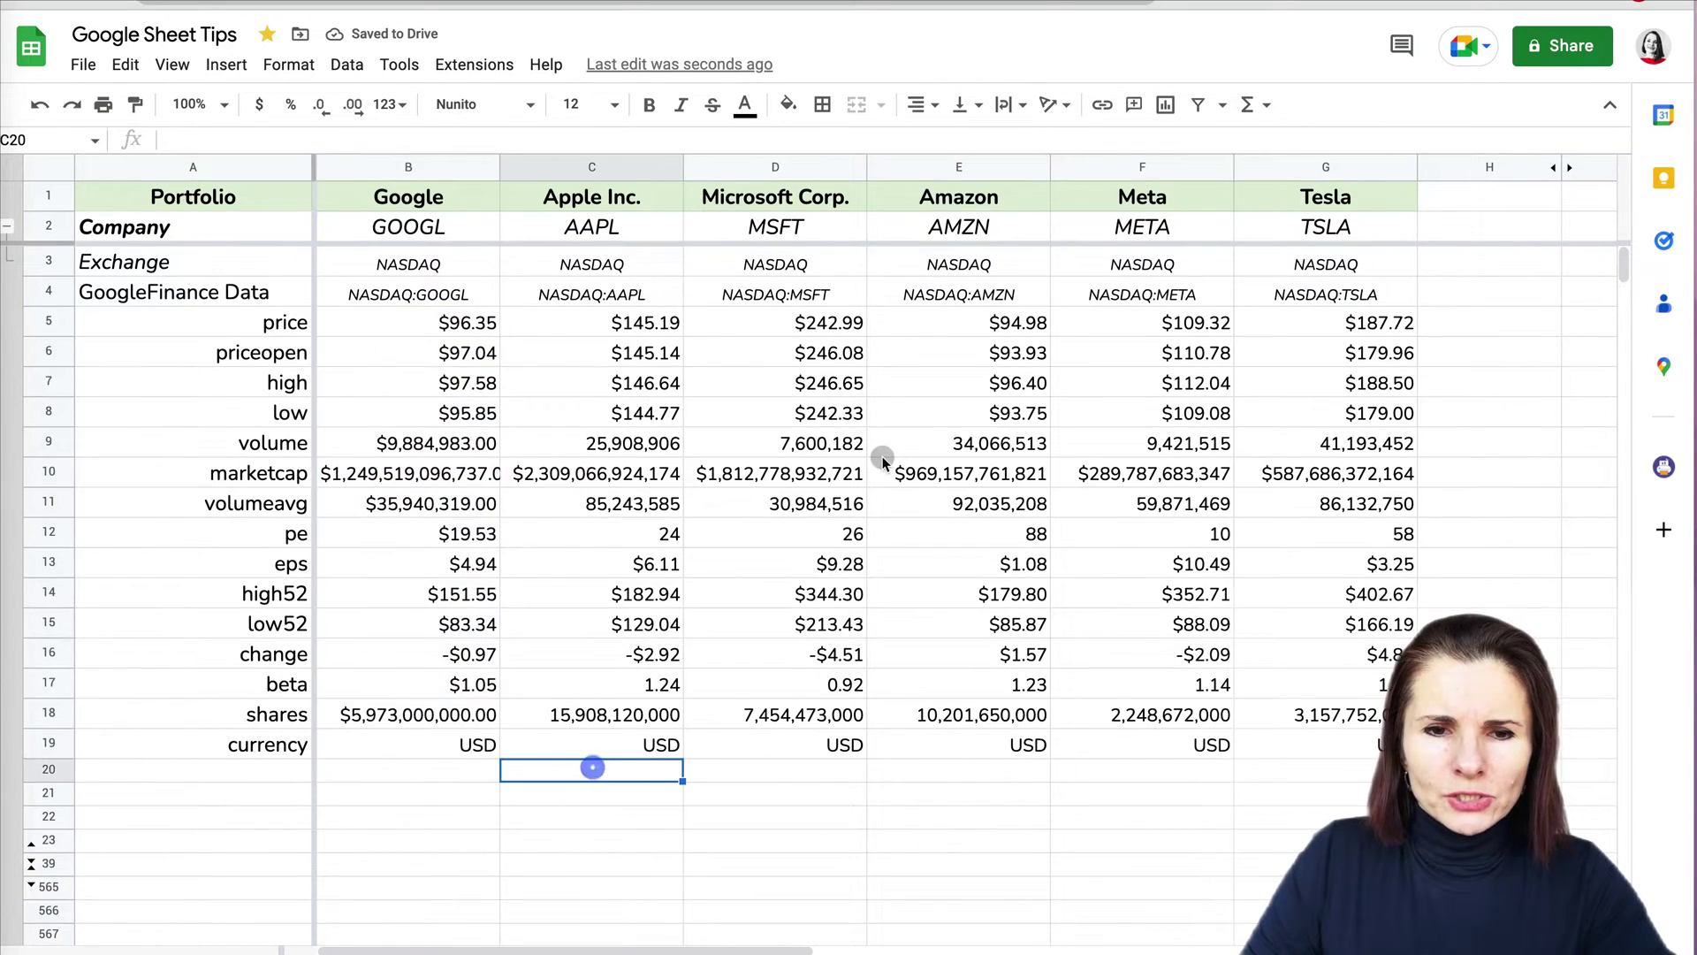
pyautogui.moveTo(450, 325); pyautogui.dragTo(1379, 750)
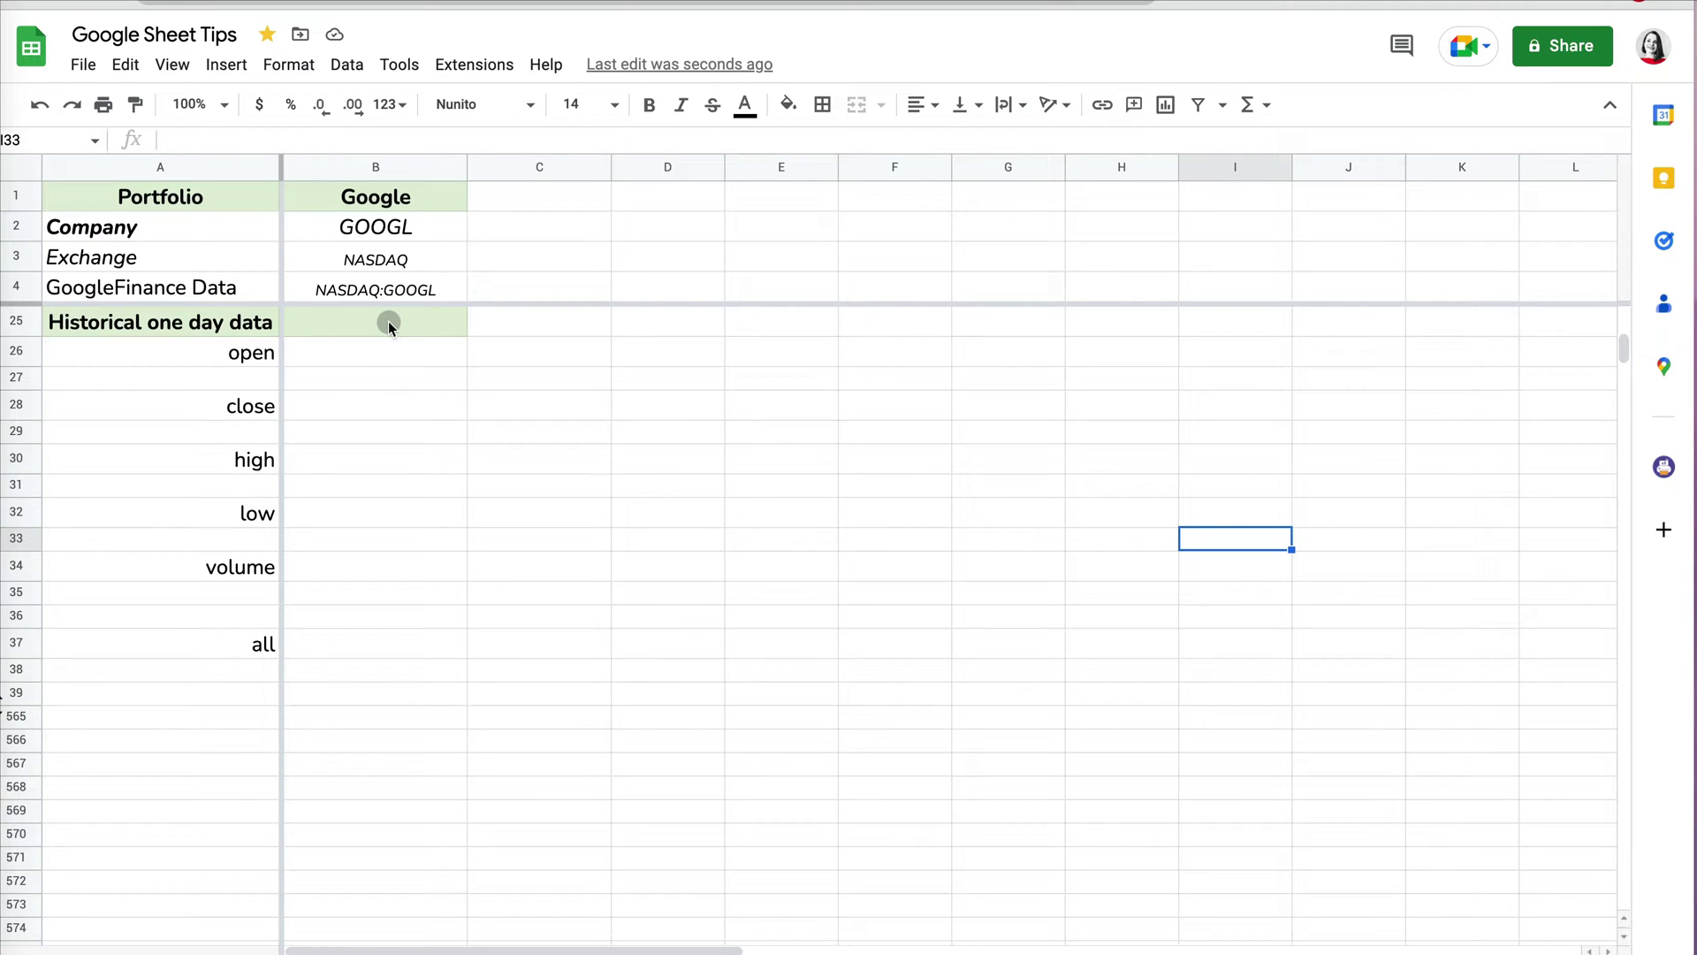
# Enter 9/7/2012 as Google's historical date in cell B25
pyautogui.click(389, 322)
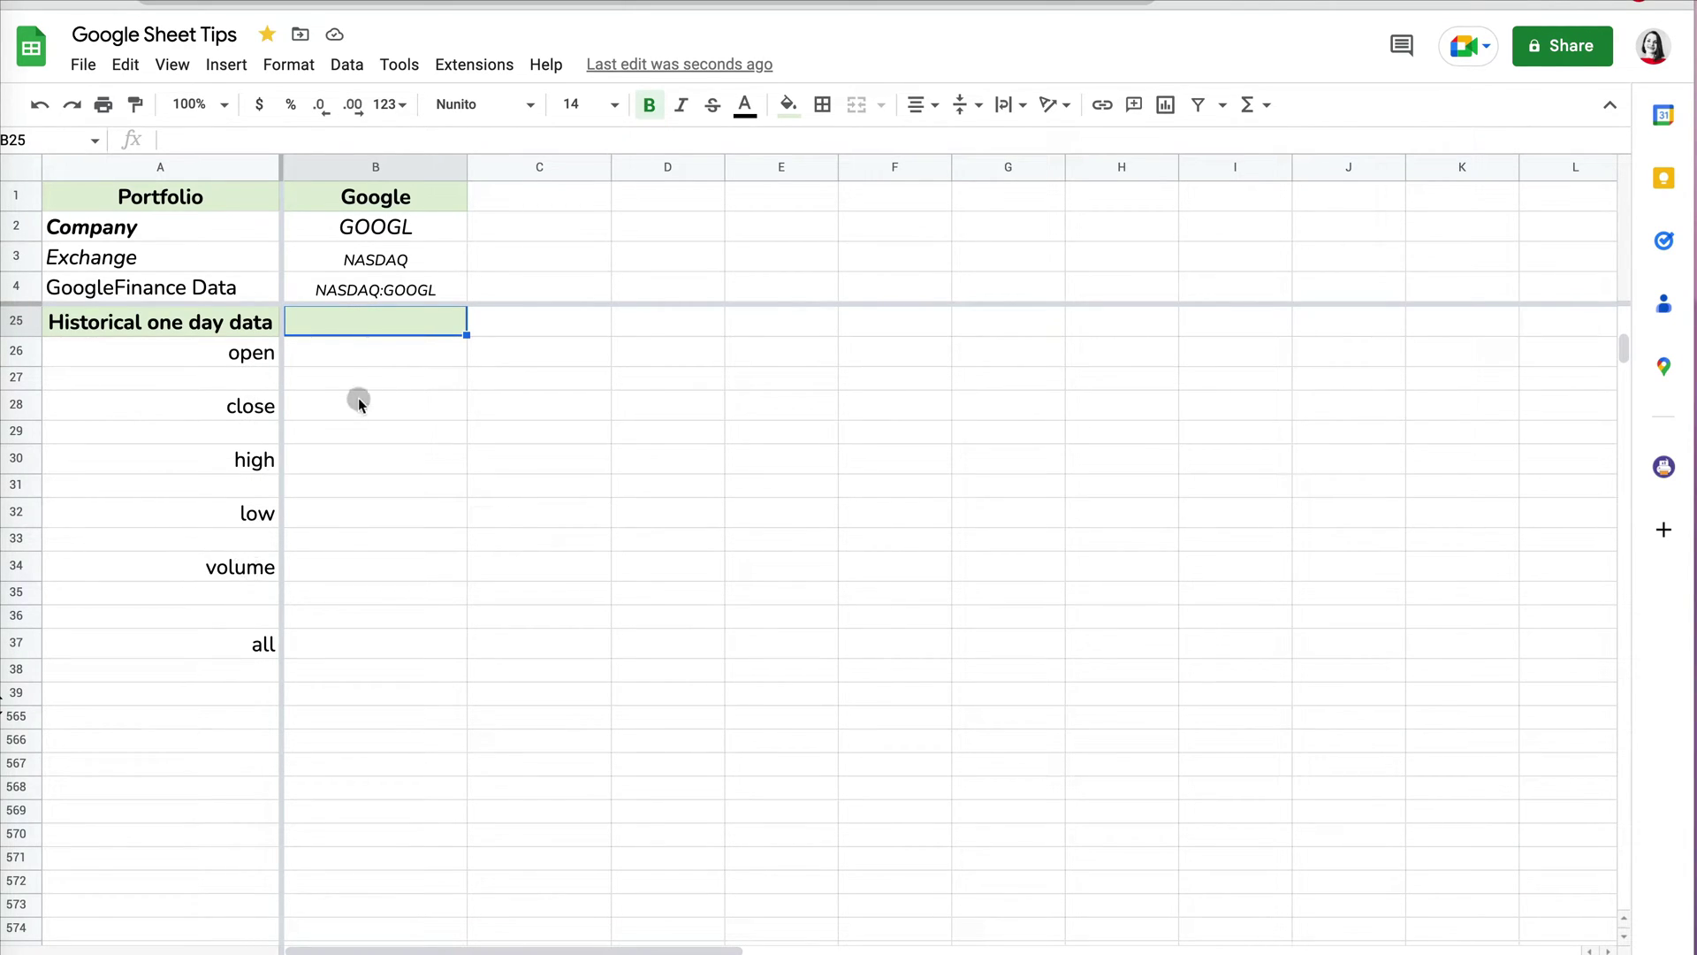
pyautogui.click(401, 320)
pyautogui.write('9/7/2012')
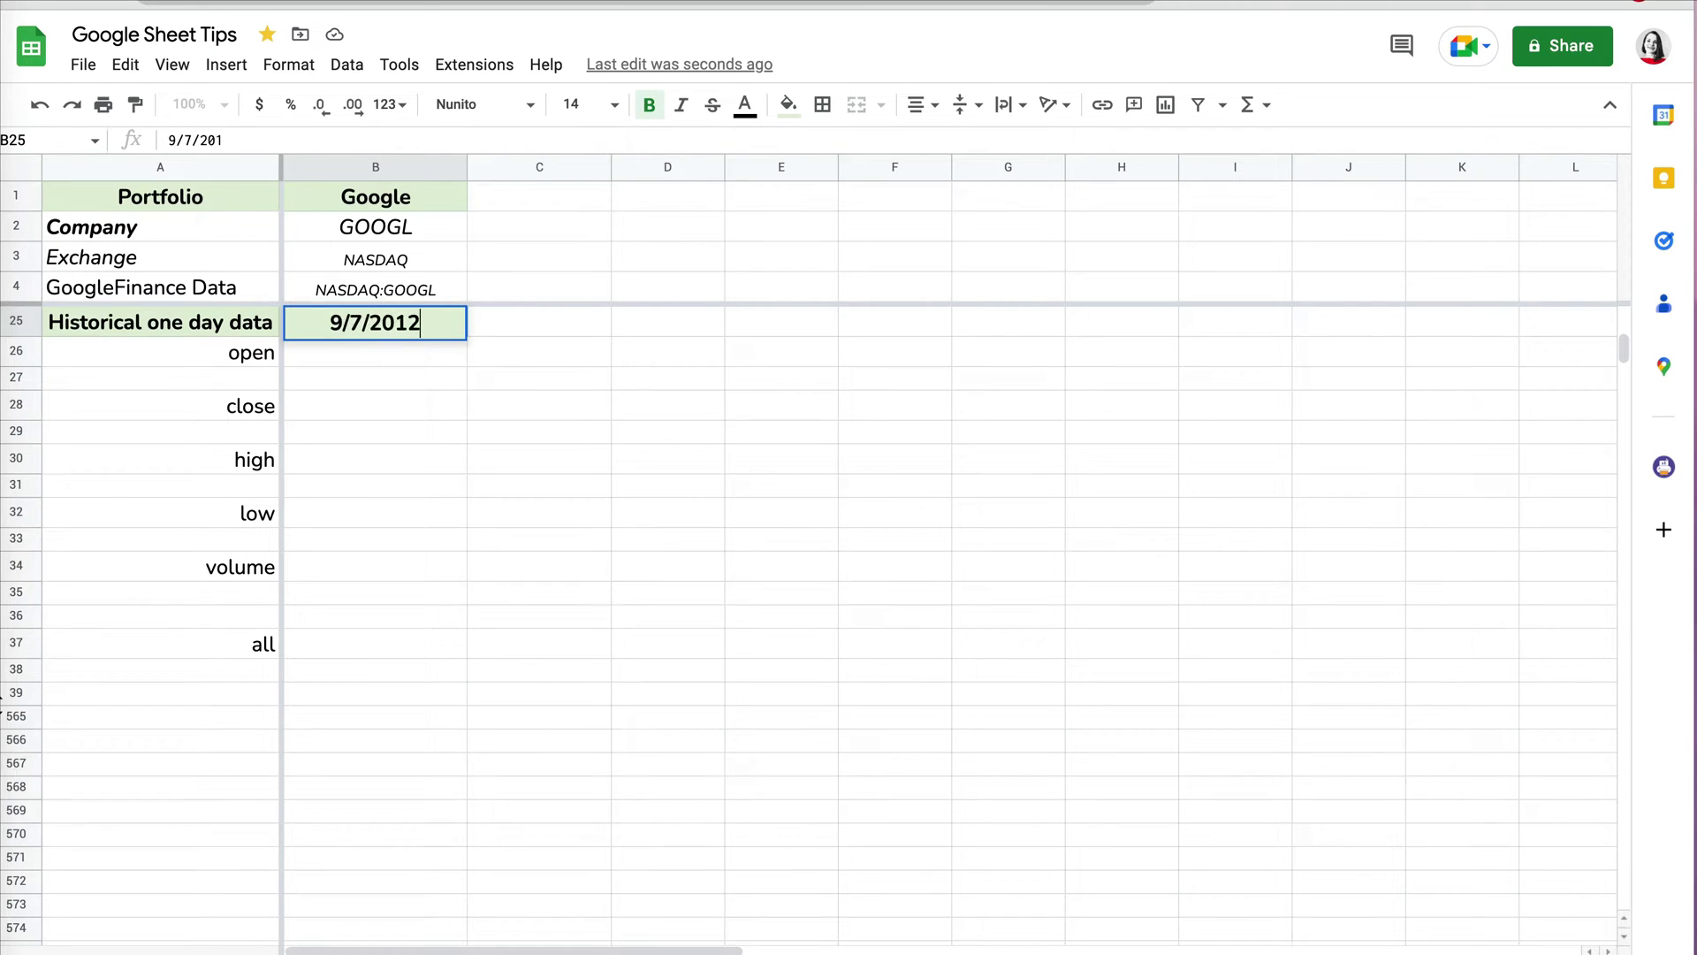
pyautogui.press('Return')
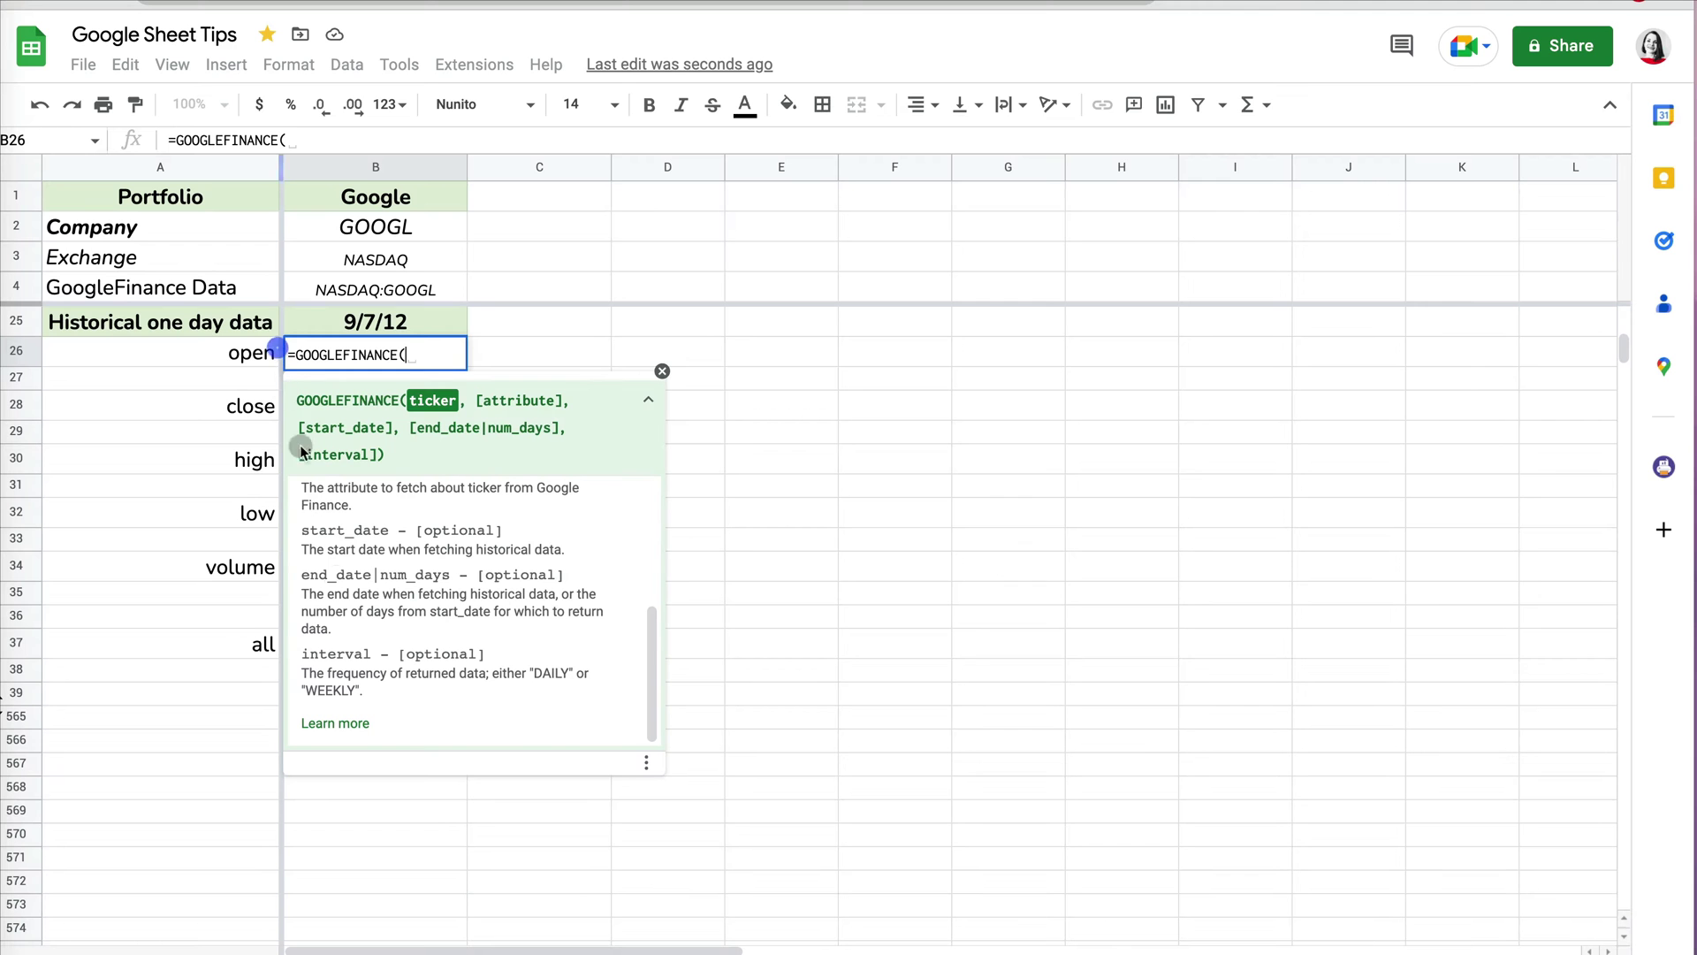
# Enter =GOOGLEFINANCE($B$4,$A26,$B$25) in B26, returning Date/Open 9/7/2012 and 17.5
pyautogui.click(351, 723)
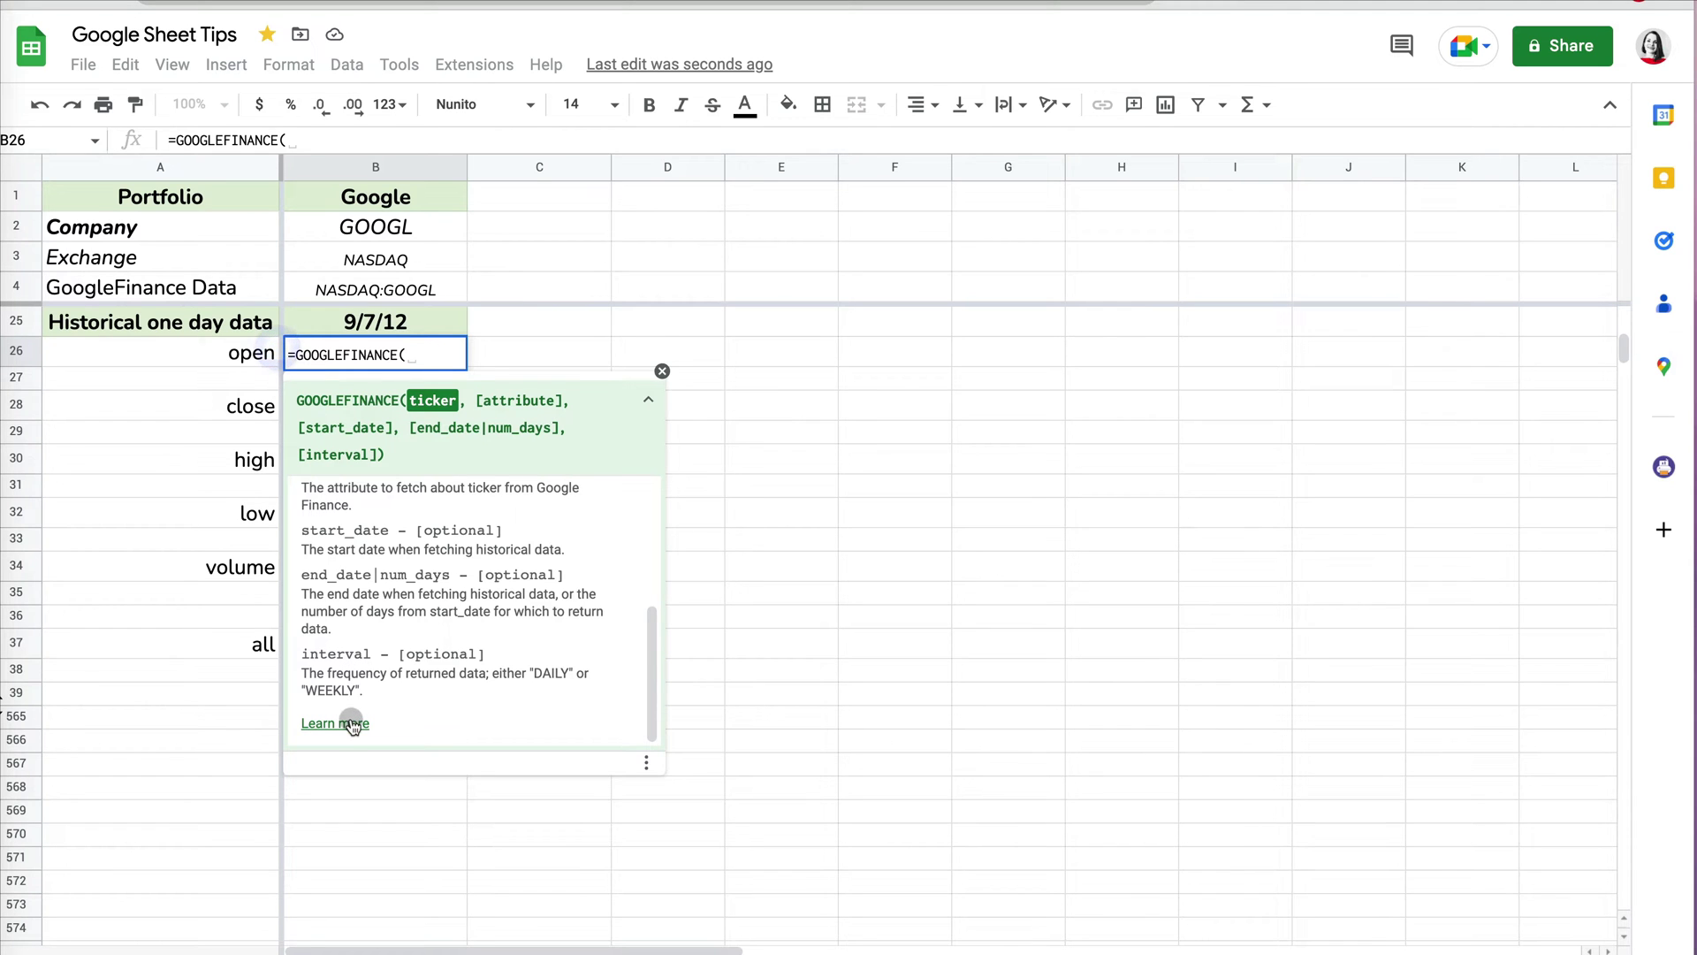
pyautogui.click(662, 370)
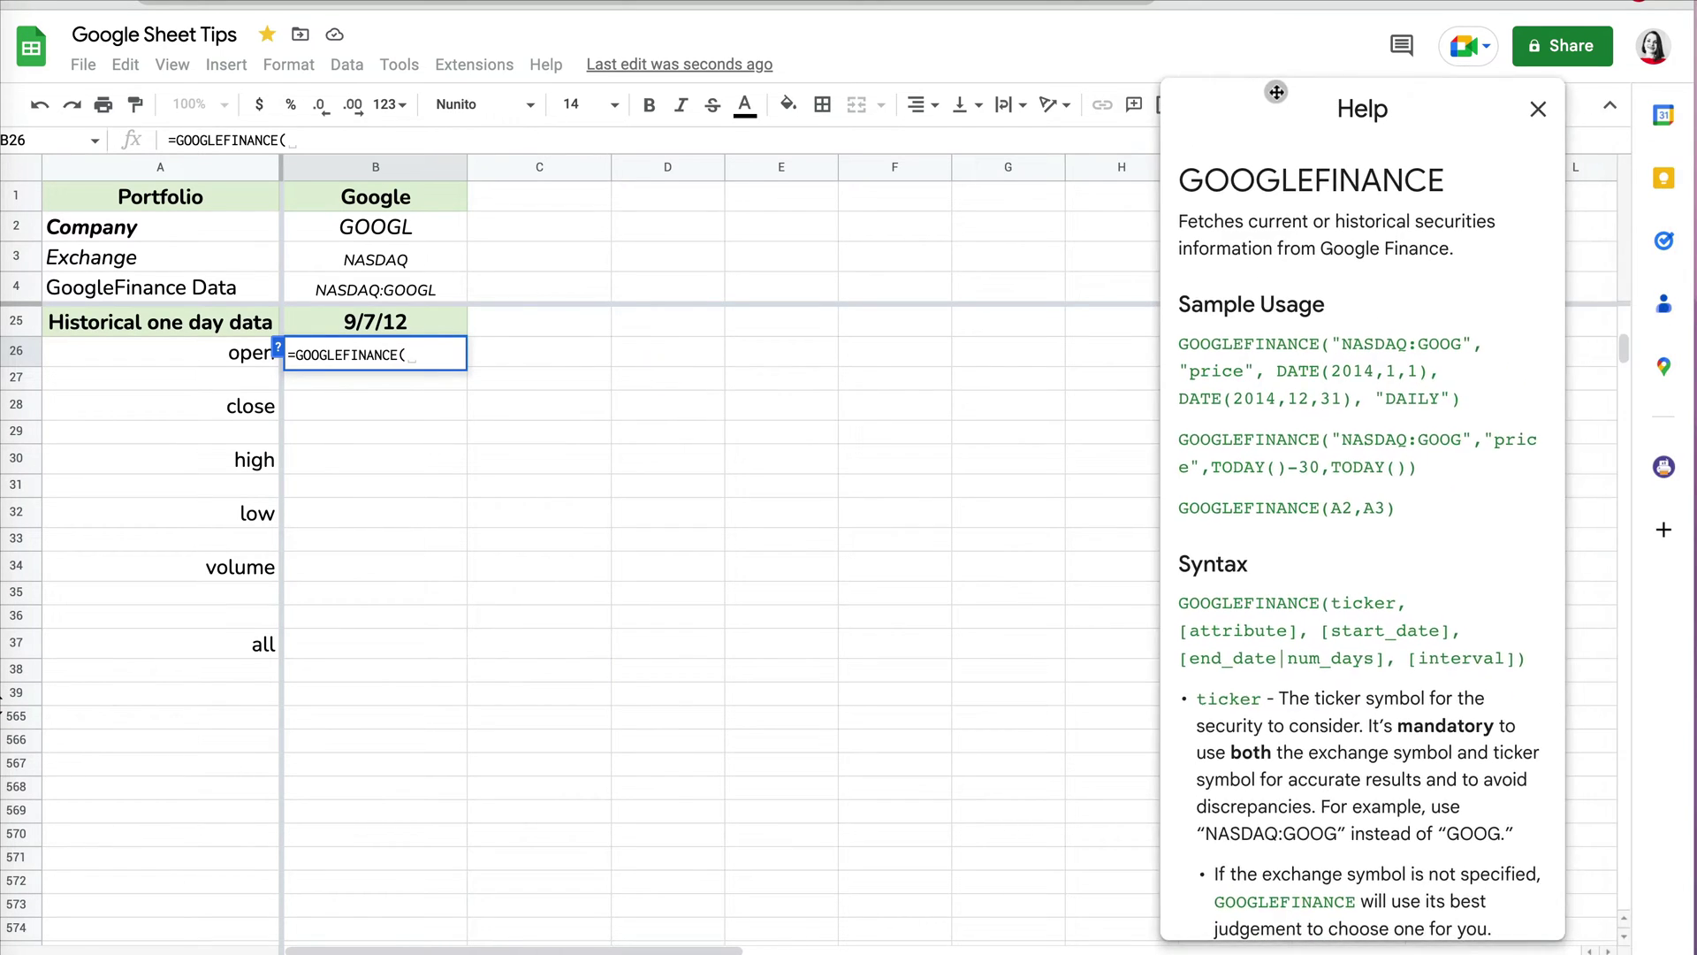
pyautogui.click(418, 354)
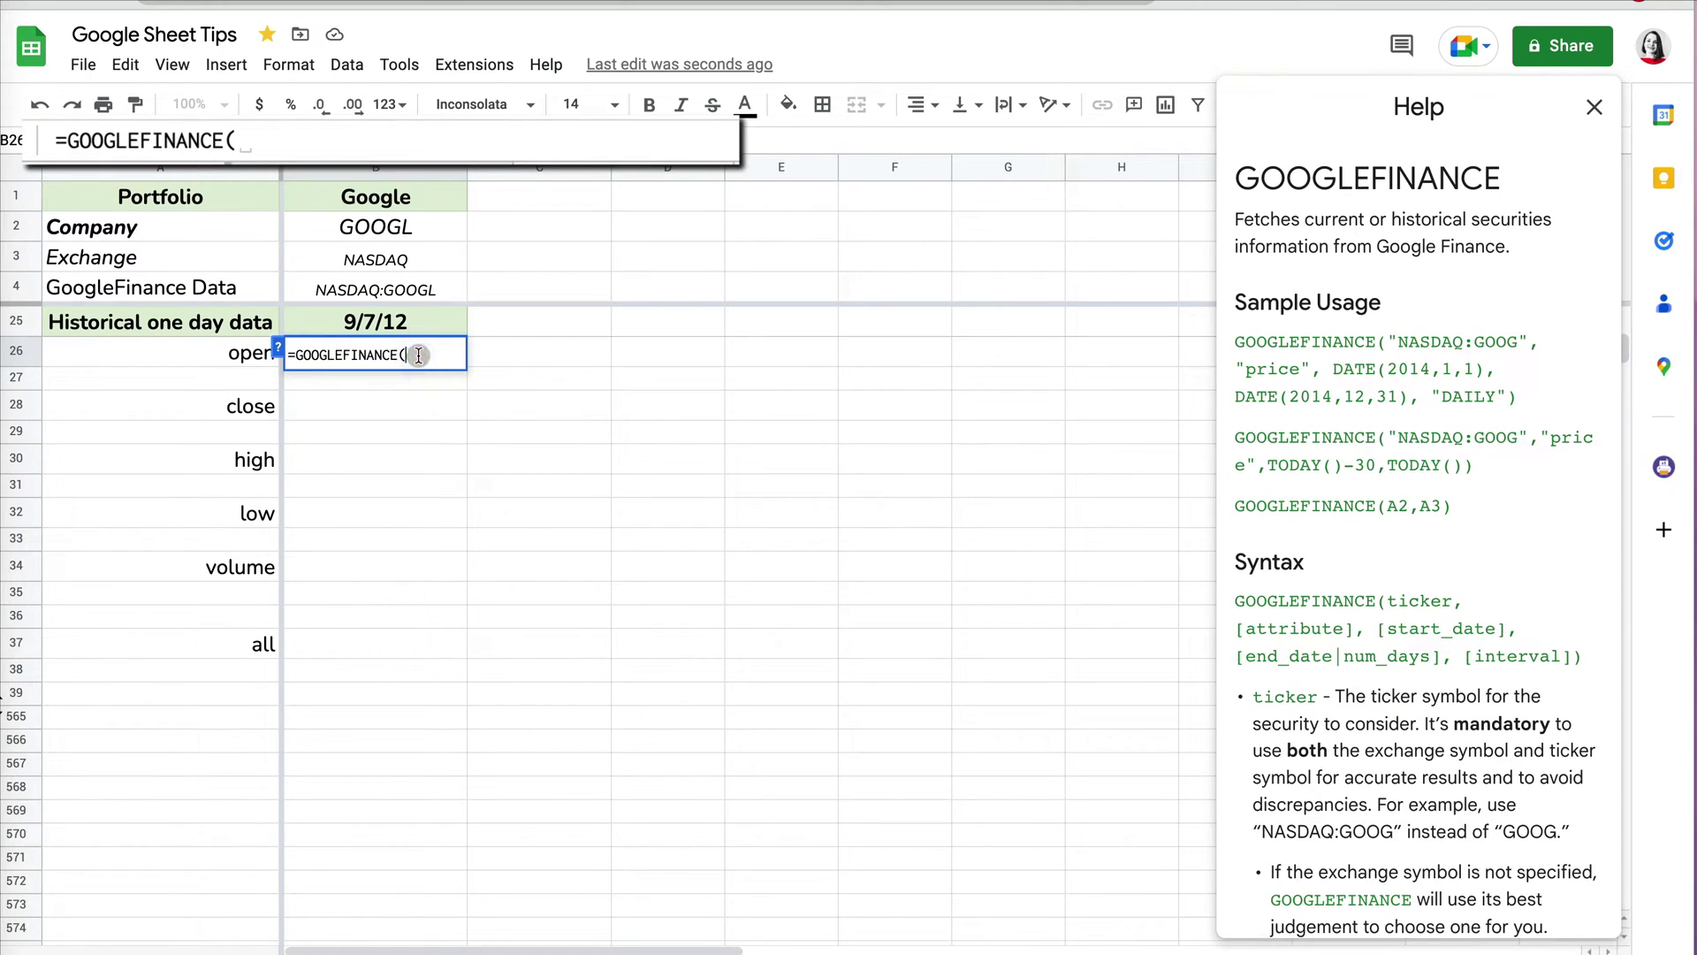
pyautogui.click(398, 292)
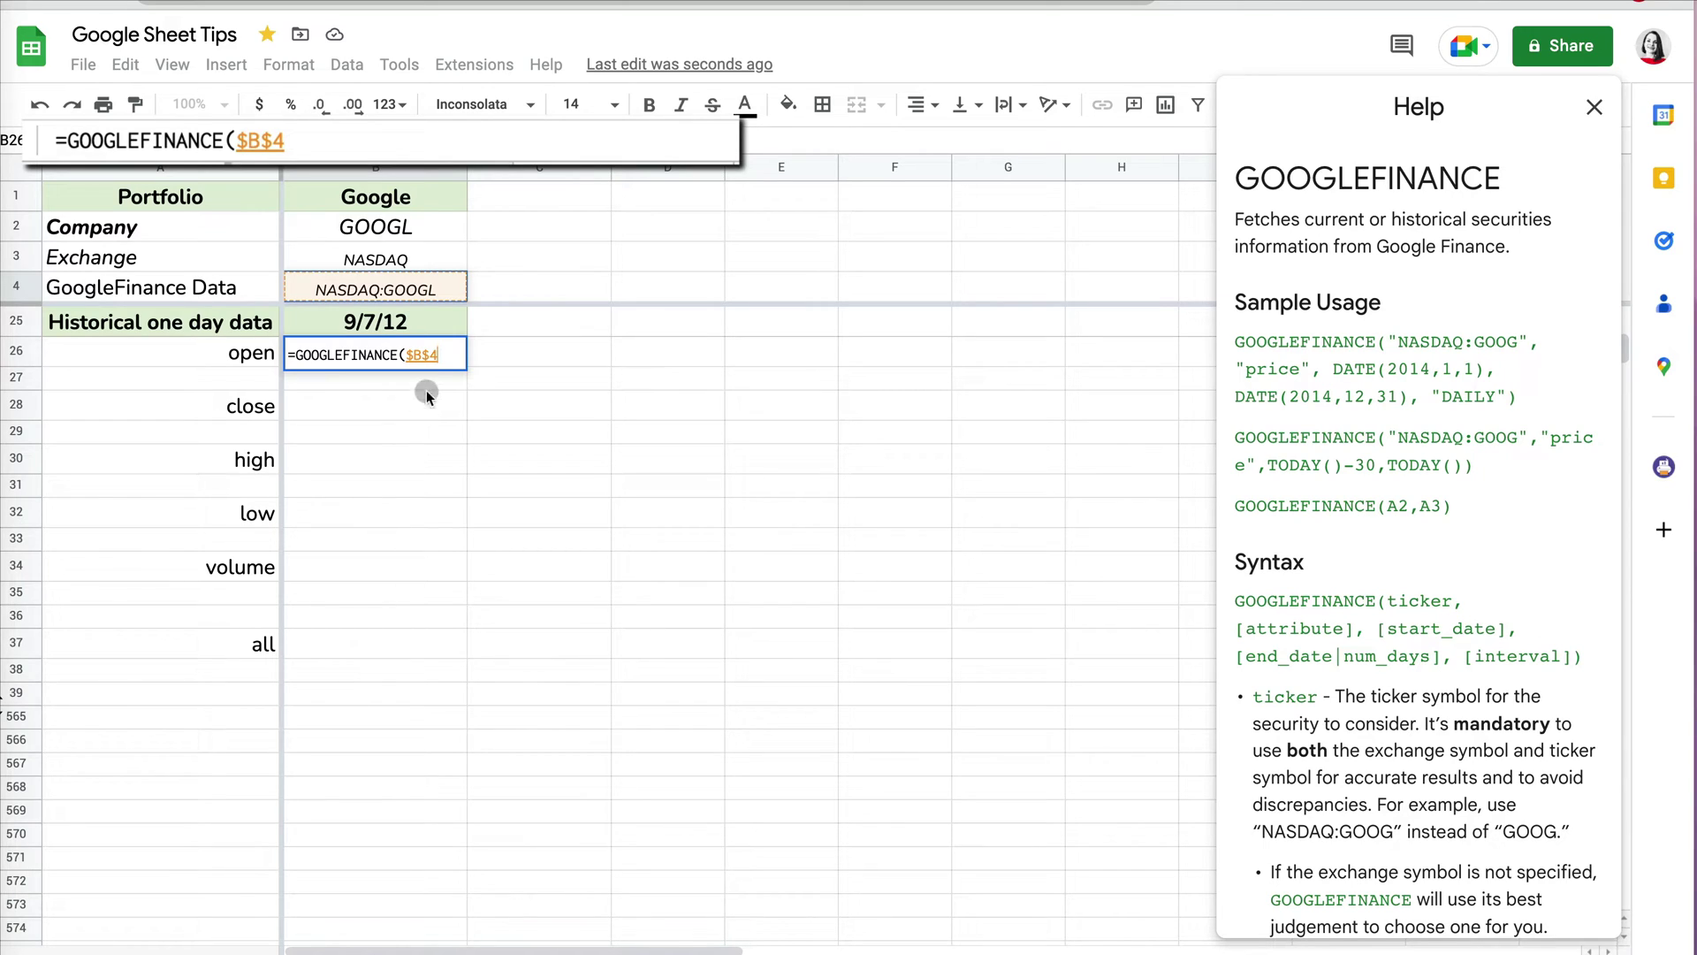
pyautogui.write(',')
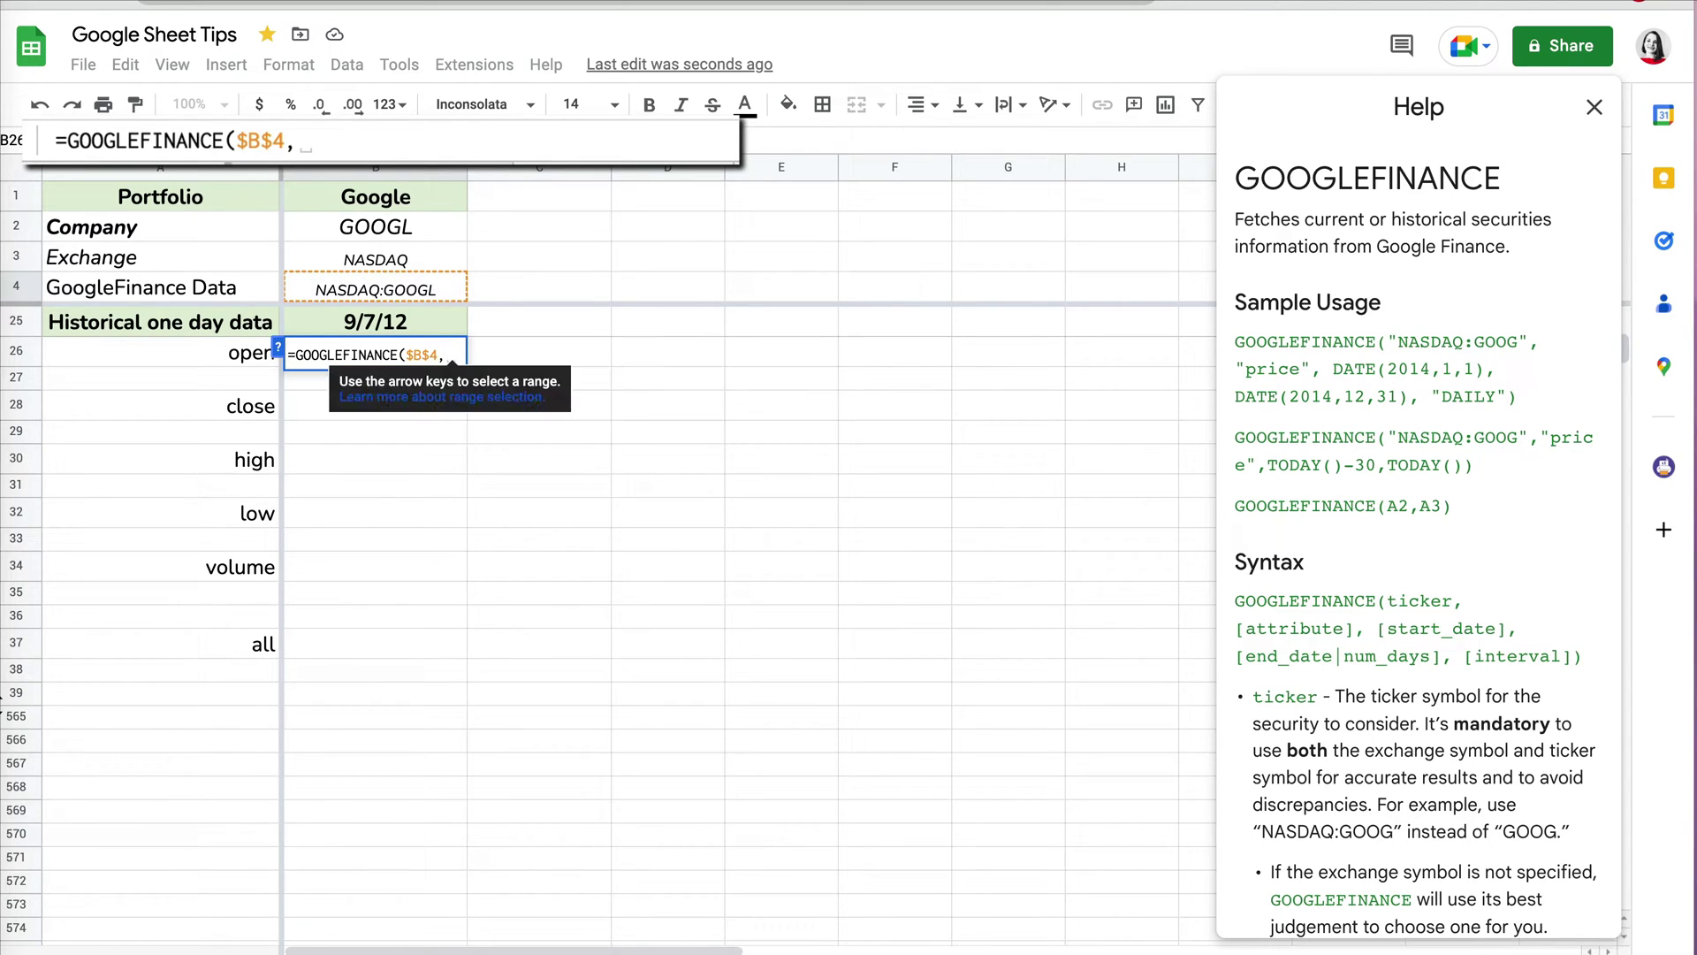
pyautogui.click(244, 357)
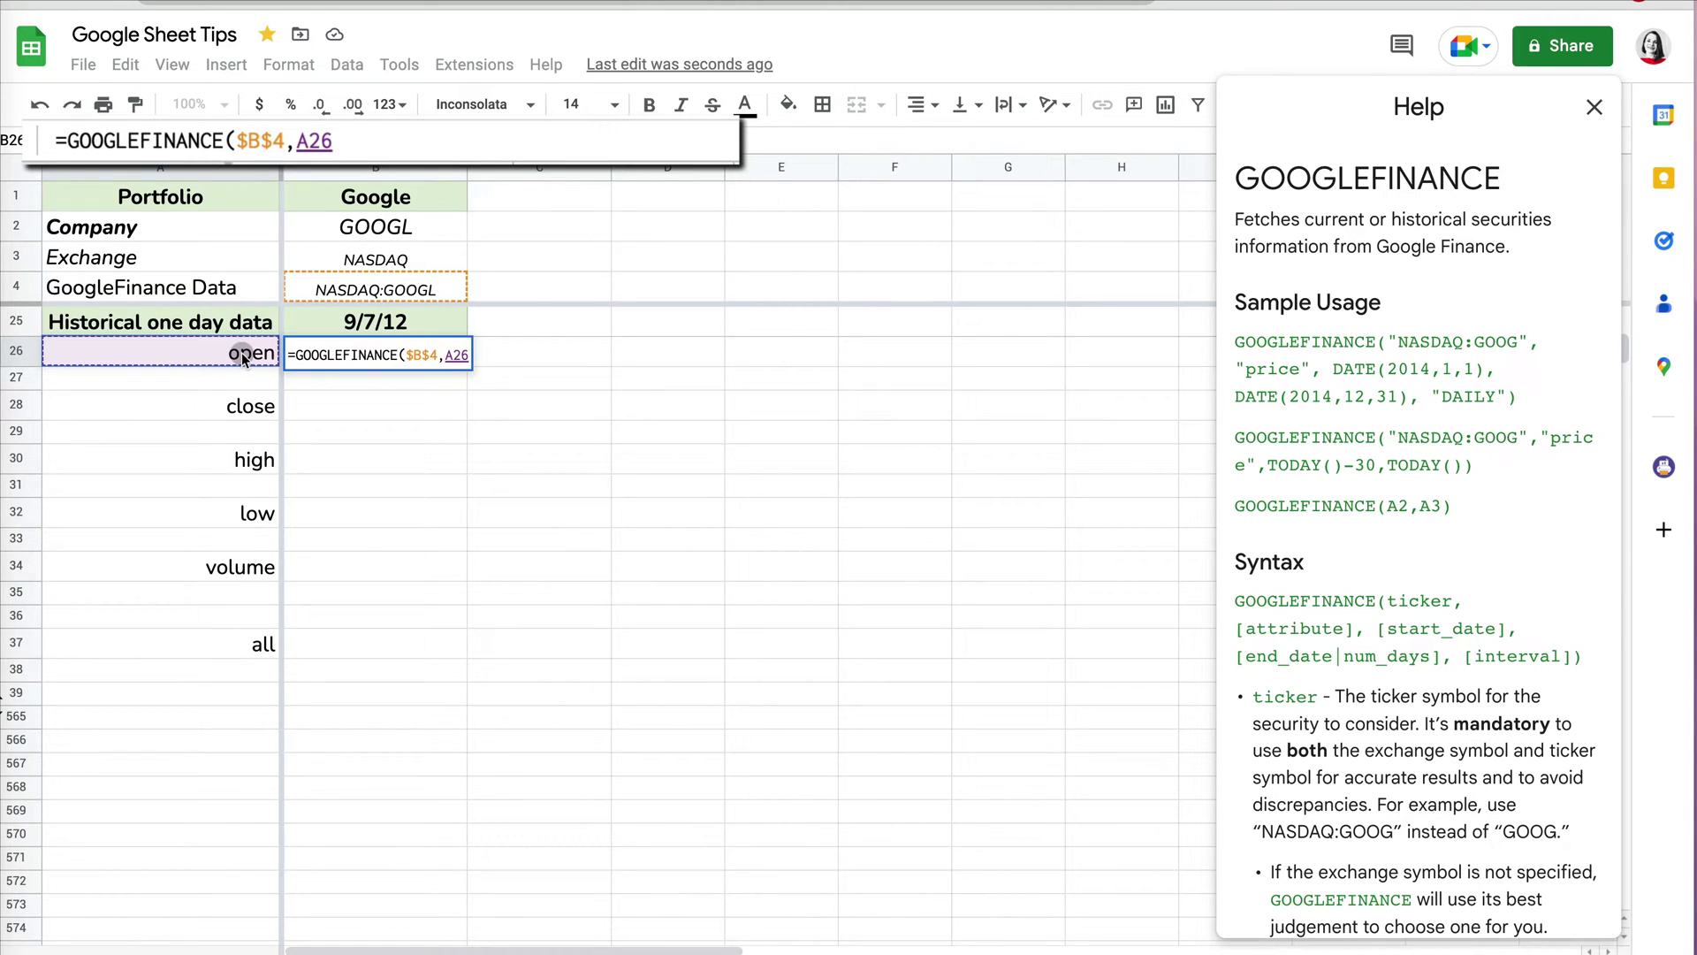
pyautogui.press('F4')
pyautogui.press('F4')
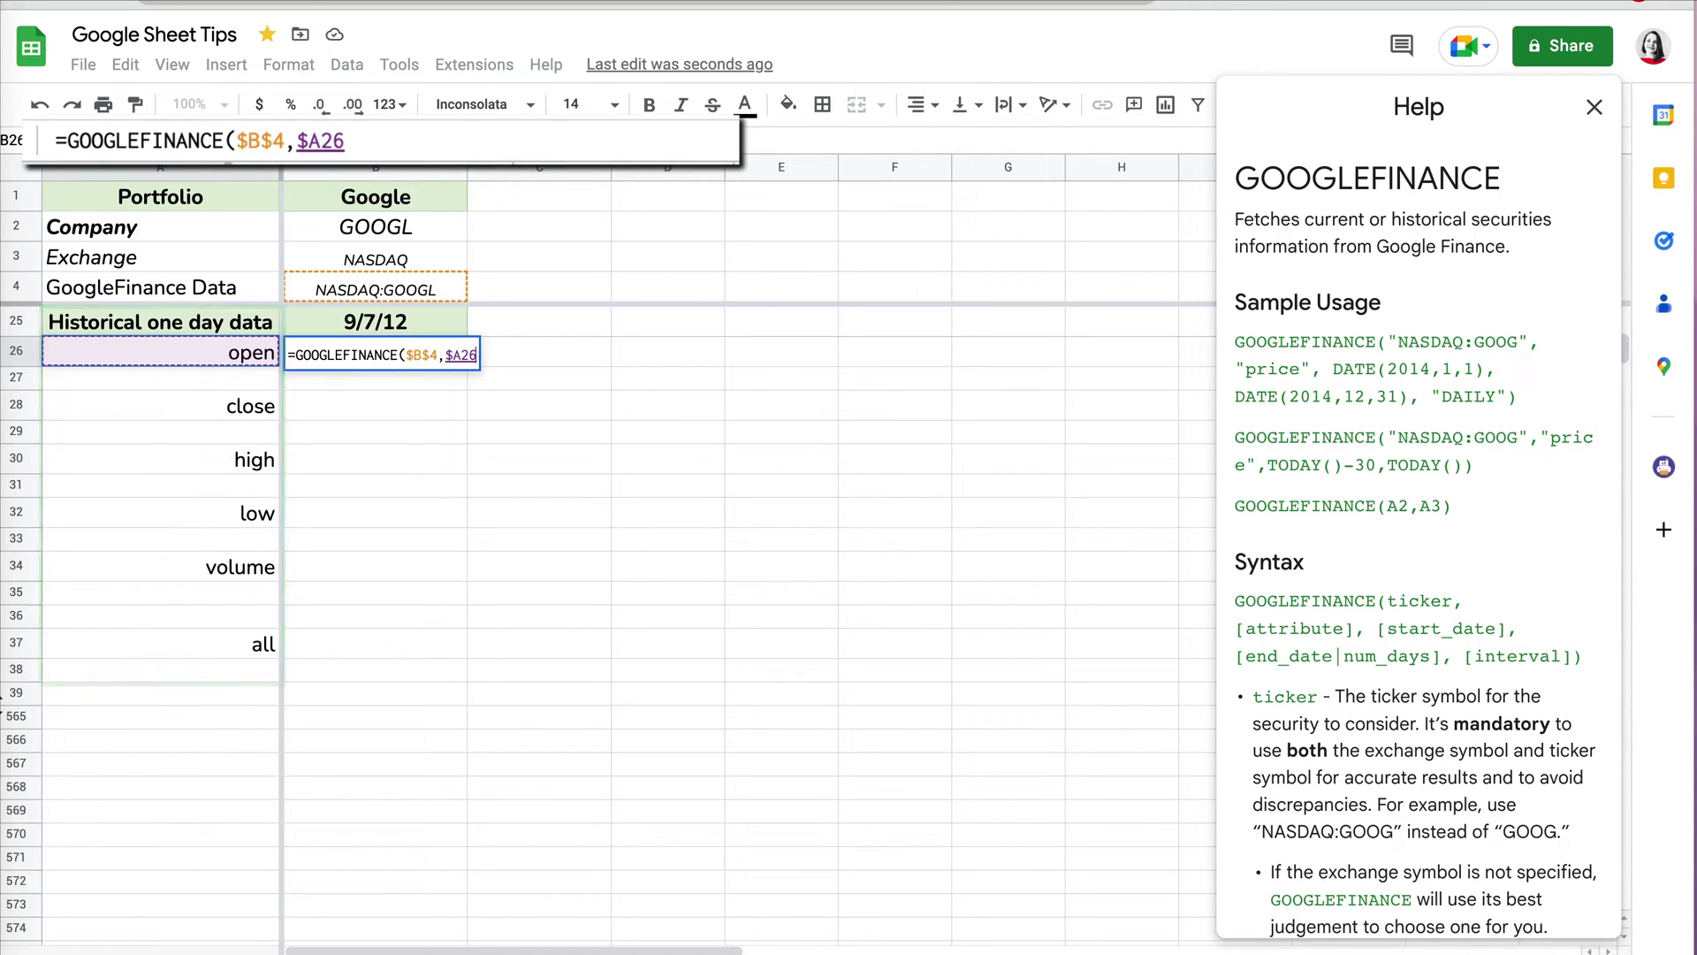
pyautogui.write(',')
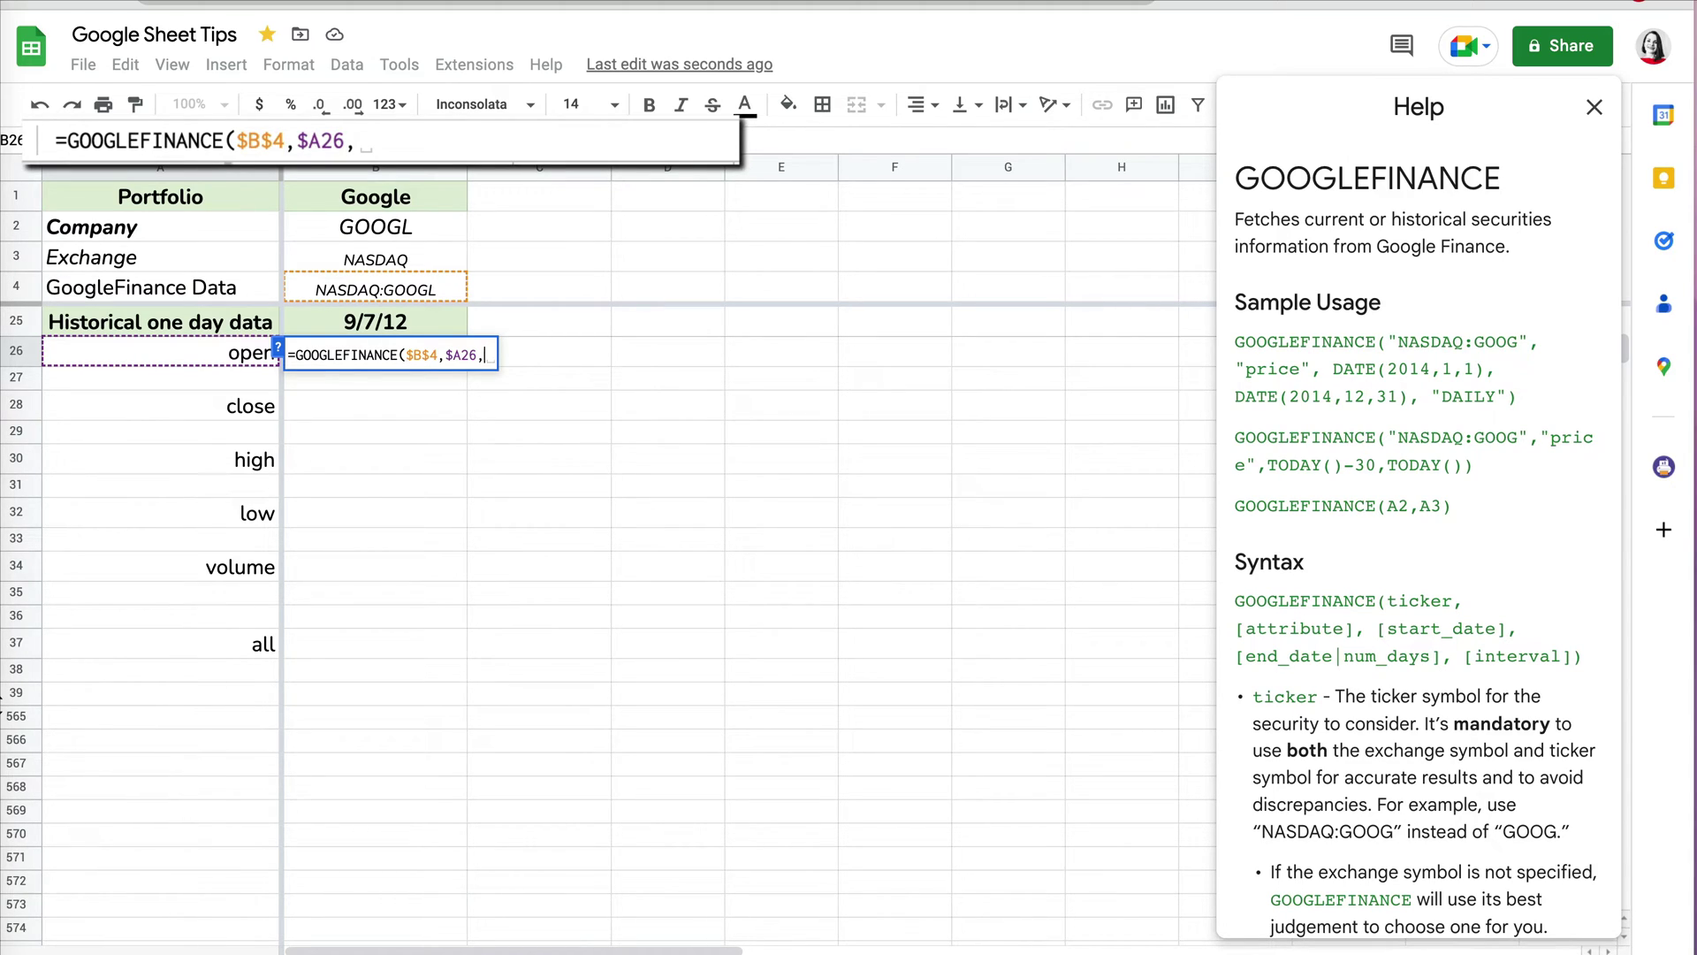
pyautogui.click(412, 322)
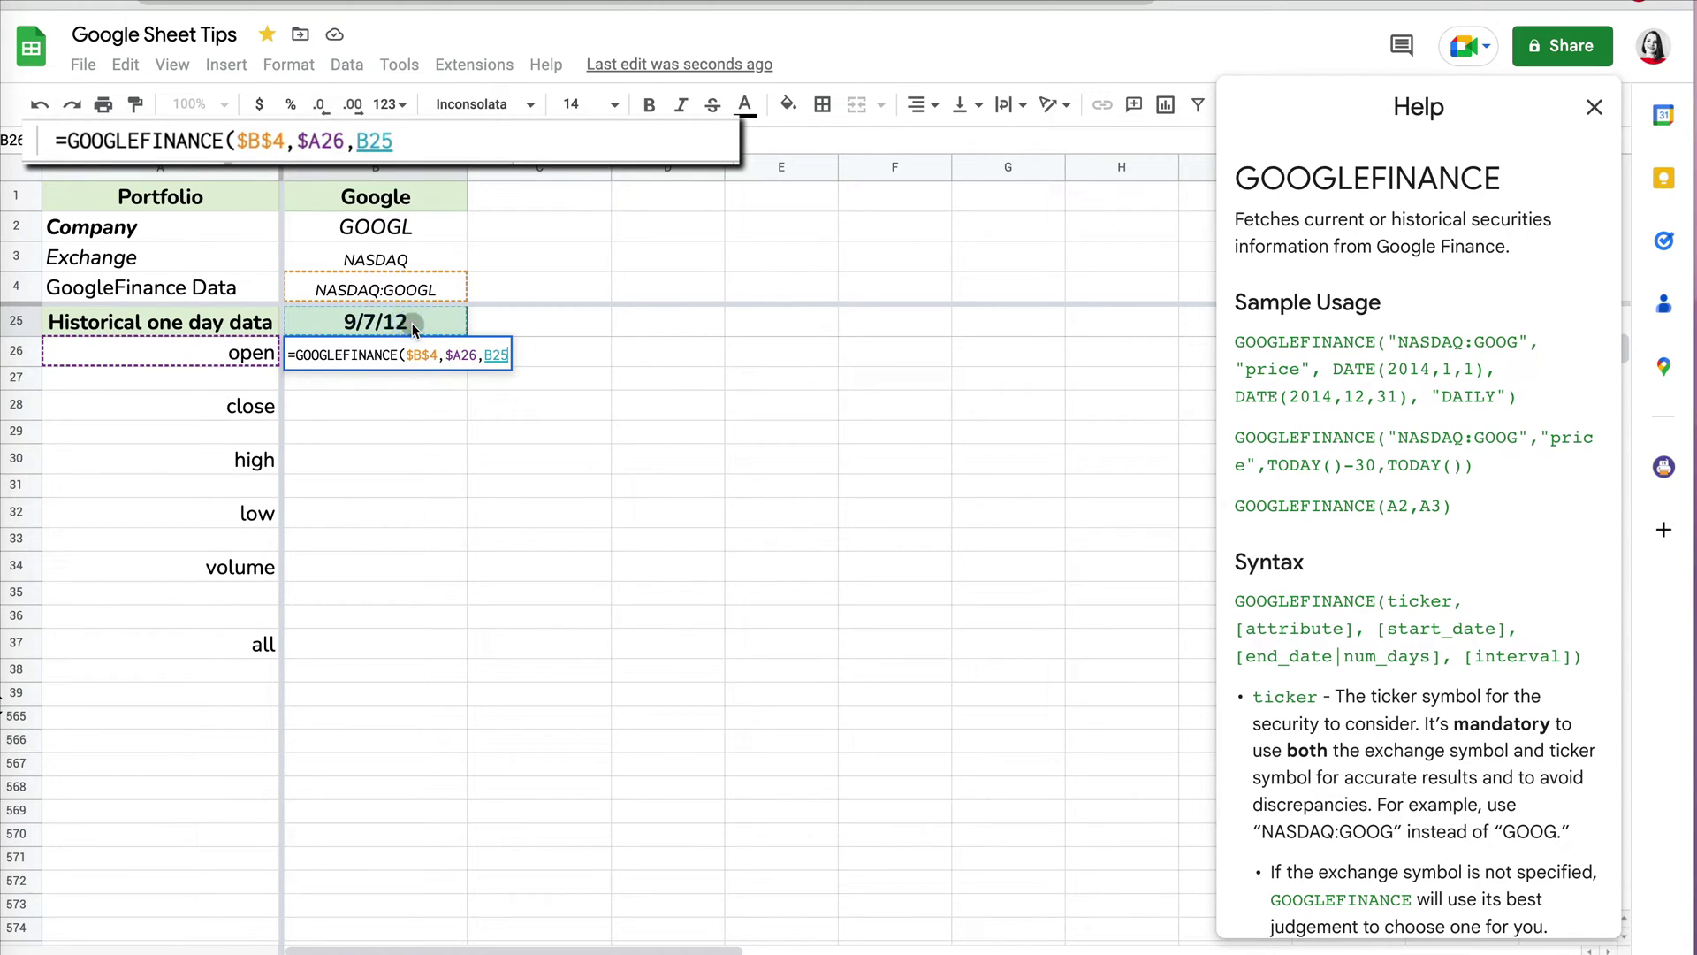
pyautogui.press('F4')
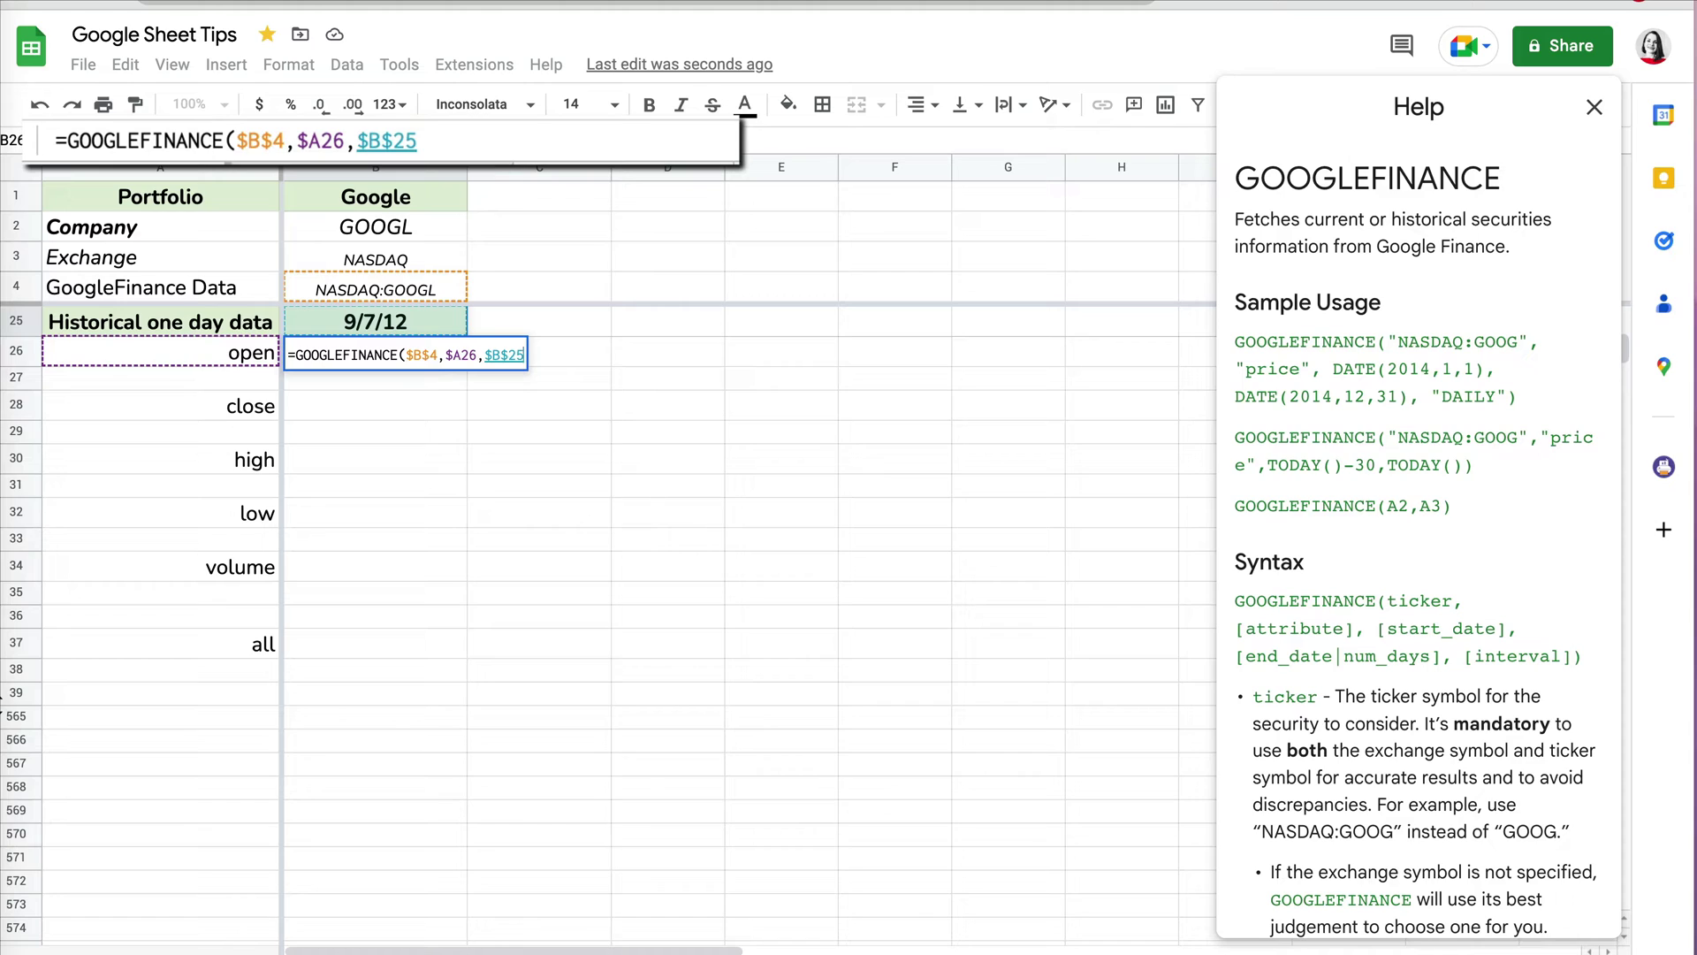
pyautogui.write(')')
pyautogui.press('Return')
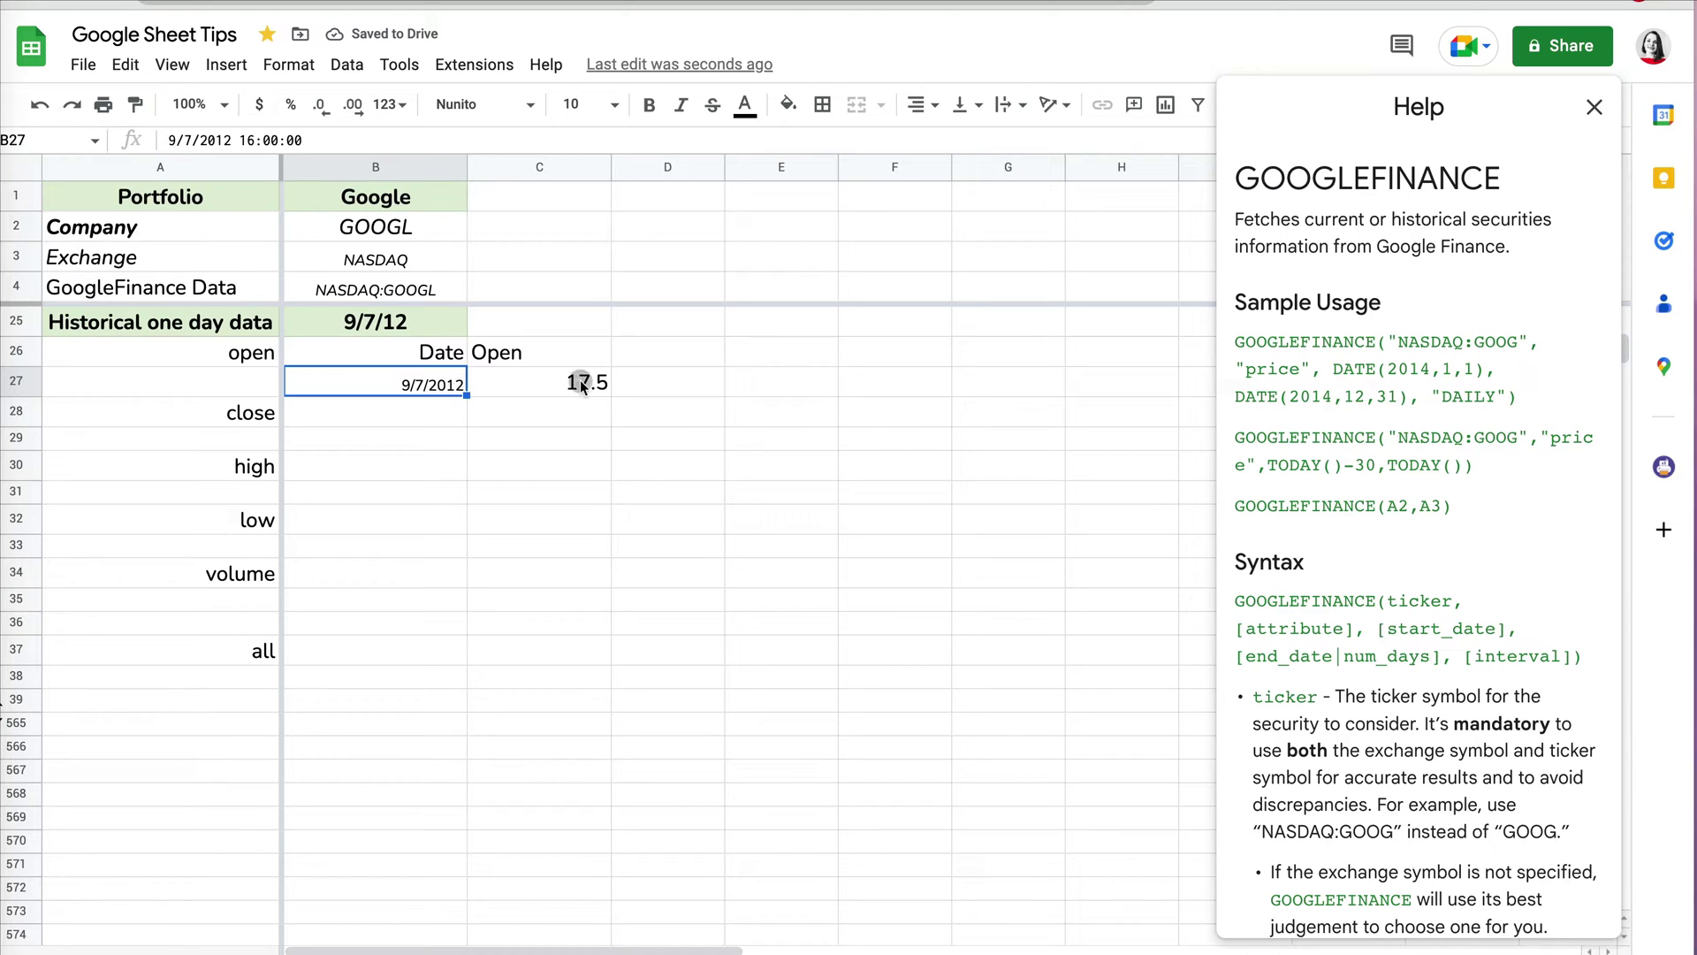
# Copy the B26 formula into B28, B30, B32 and B34 for close, high, low and volume
pyautogui.click(435, 351)
pyautogui.hotkey('ctrl', 'c')
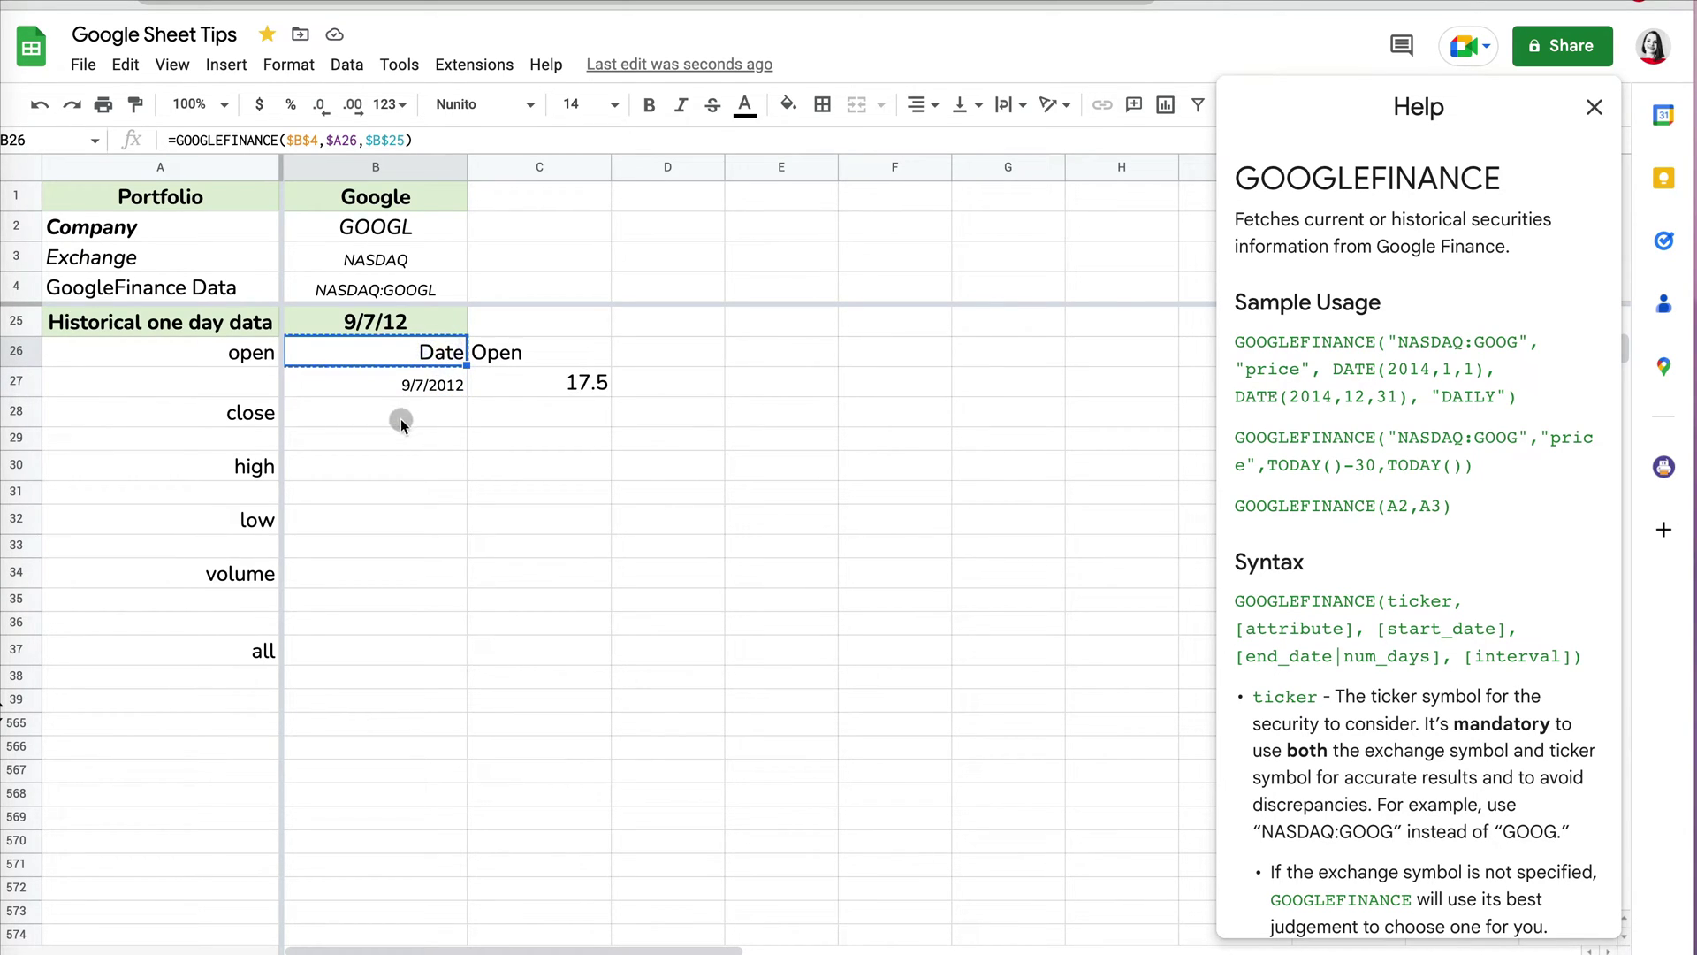
pyautogui.click(400, 417)
pyautogui.hotkey('ctrl', 'v')
pyautogui.click(389, 474)
pyautogui.hotkey('ctrl', 'v')
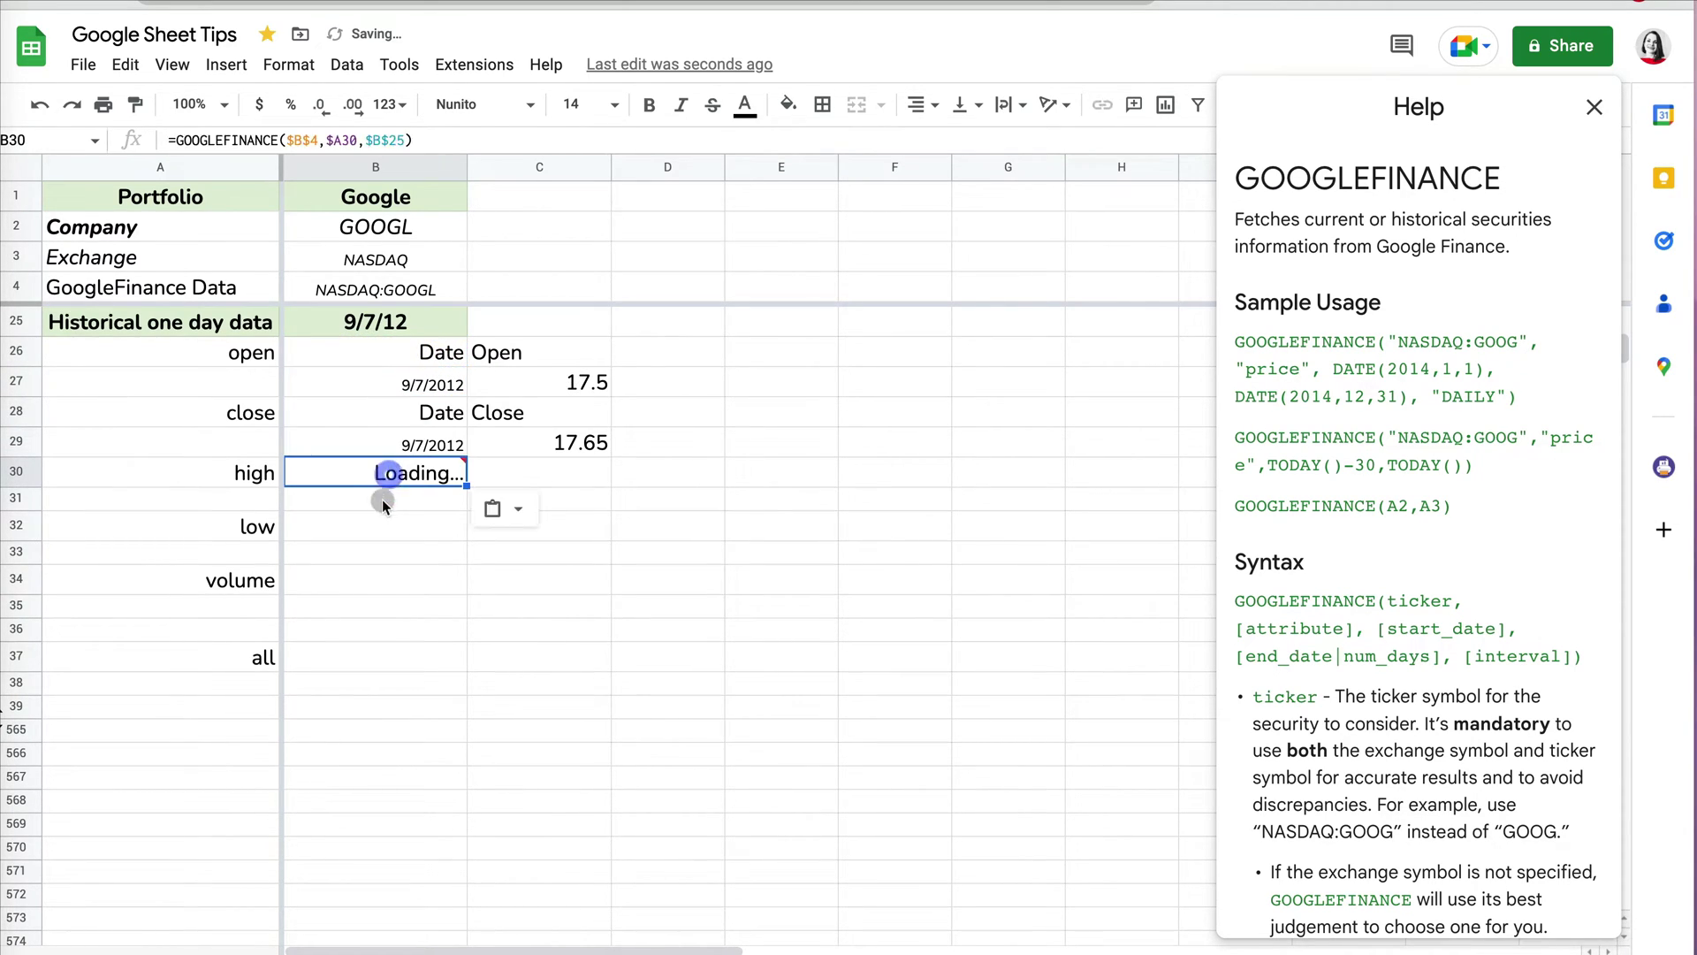
pyautogui.click(383, 524)
pyautogui.hotkey('ctrl', 'v')
pyautogui.click(376, 576)
pyautogui.hotkey('ctrl', 'v')
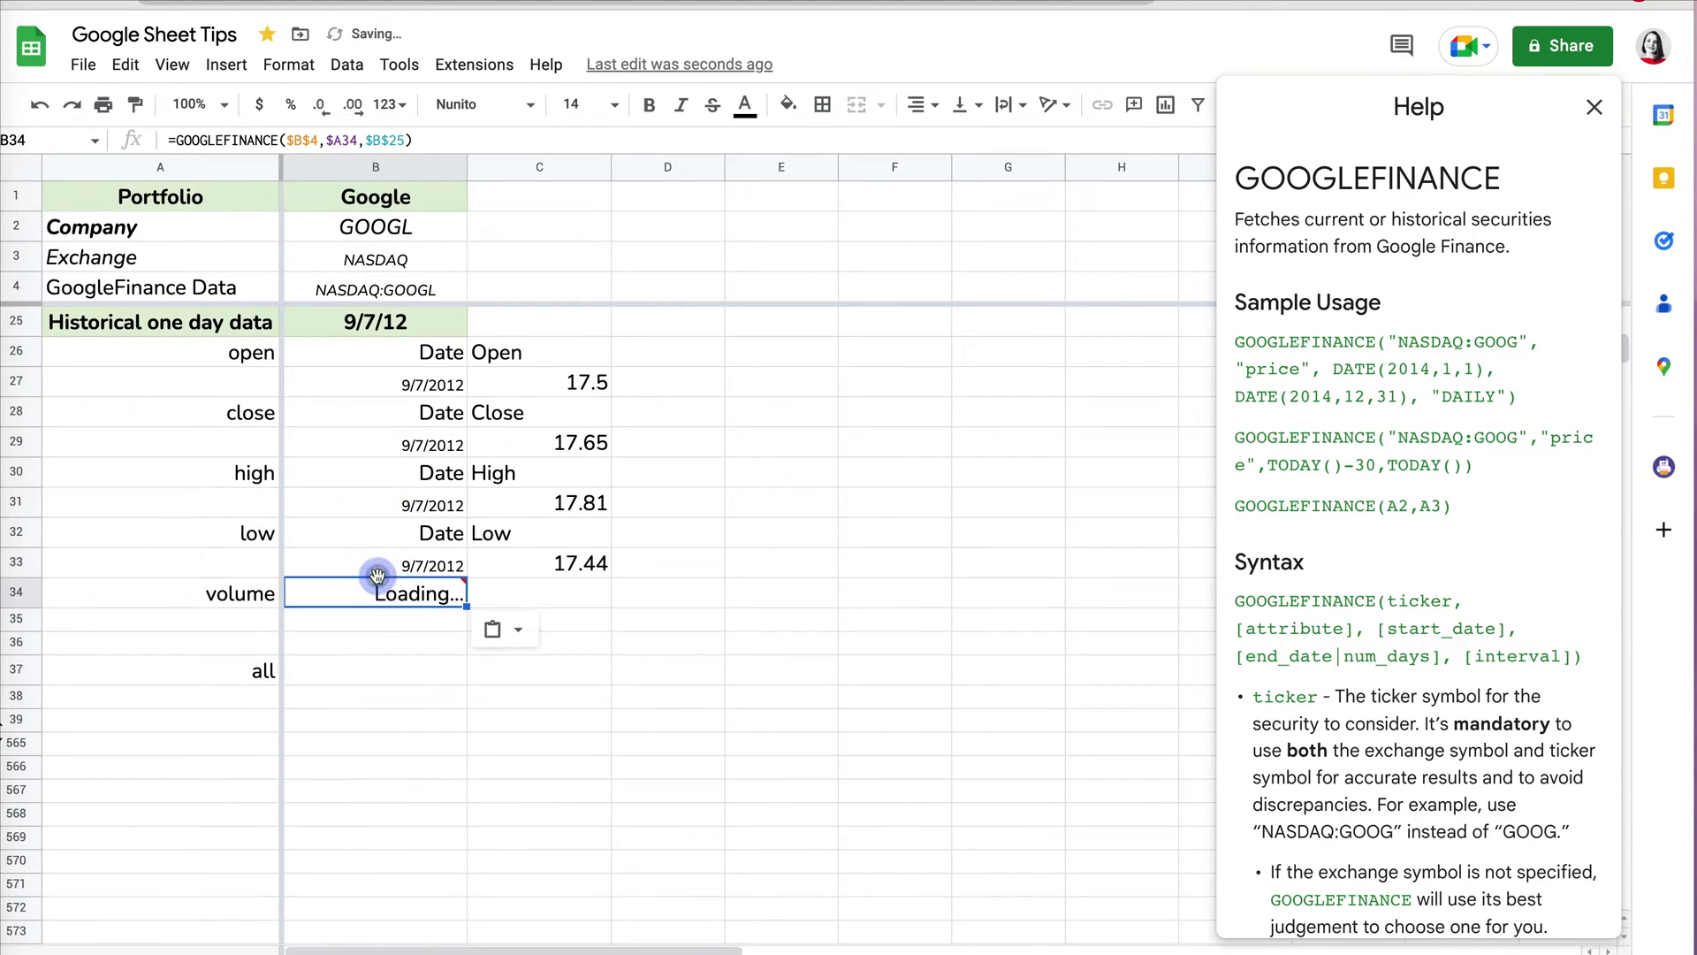
# Paste the formula into B37 for all 9/7/2012 attributes and close the function help
pyautogui.click(400, 673)
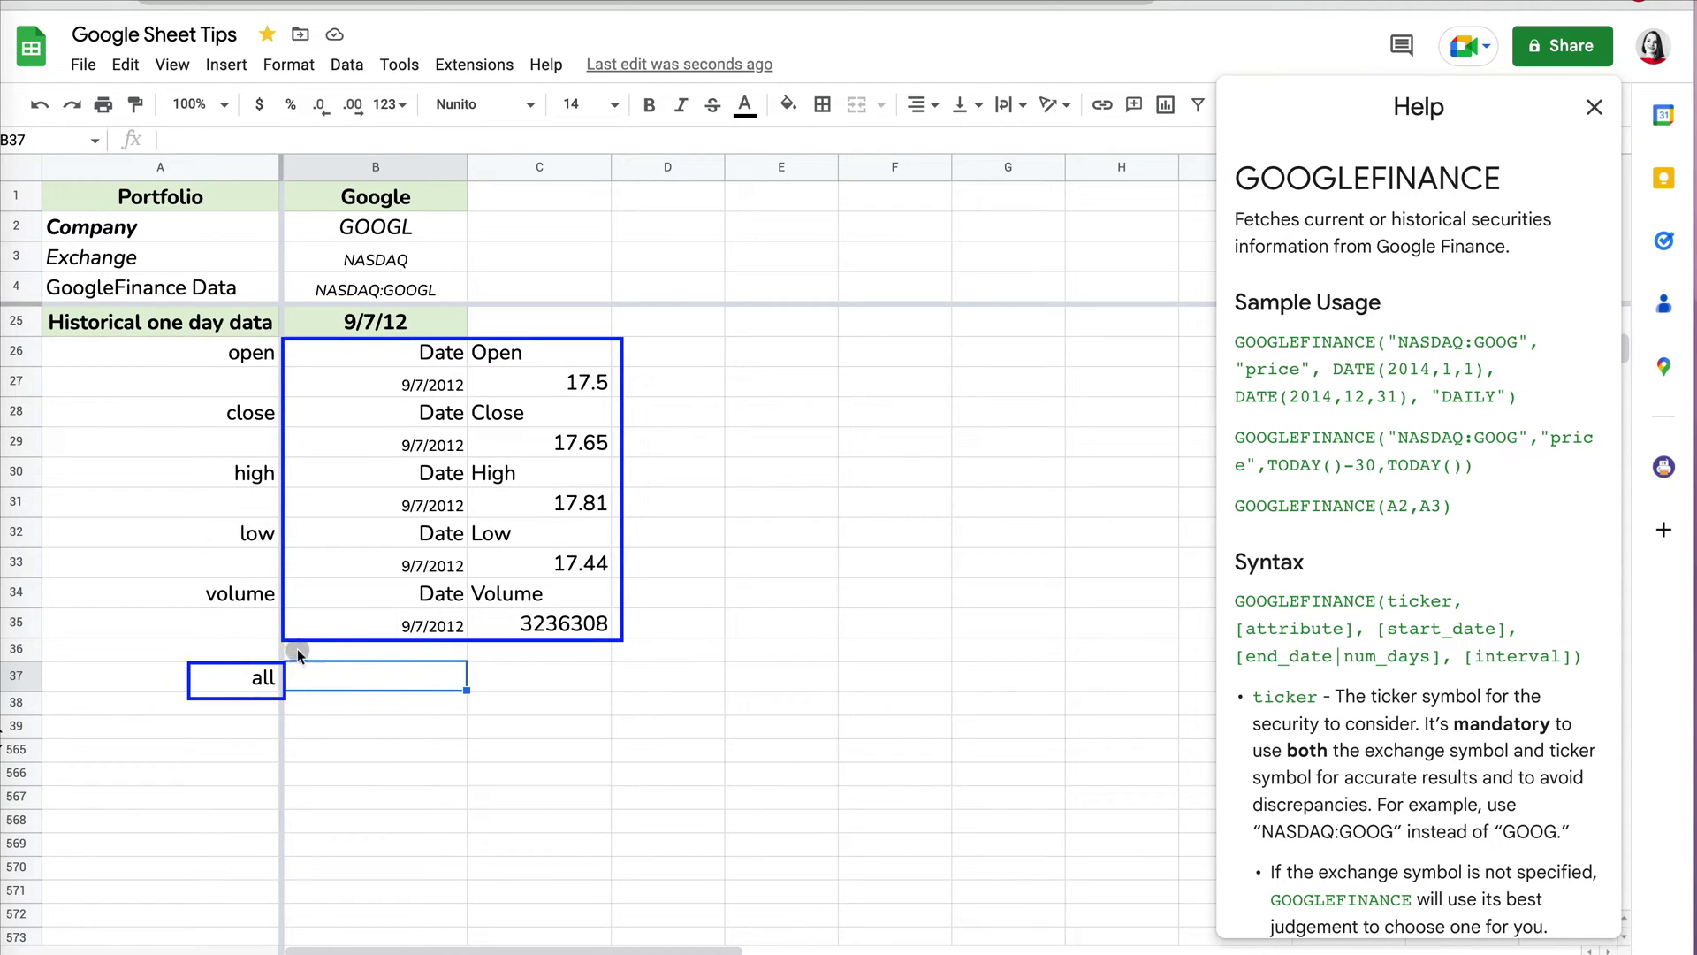
pyautogui.hotkey('ctrl', 'v')
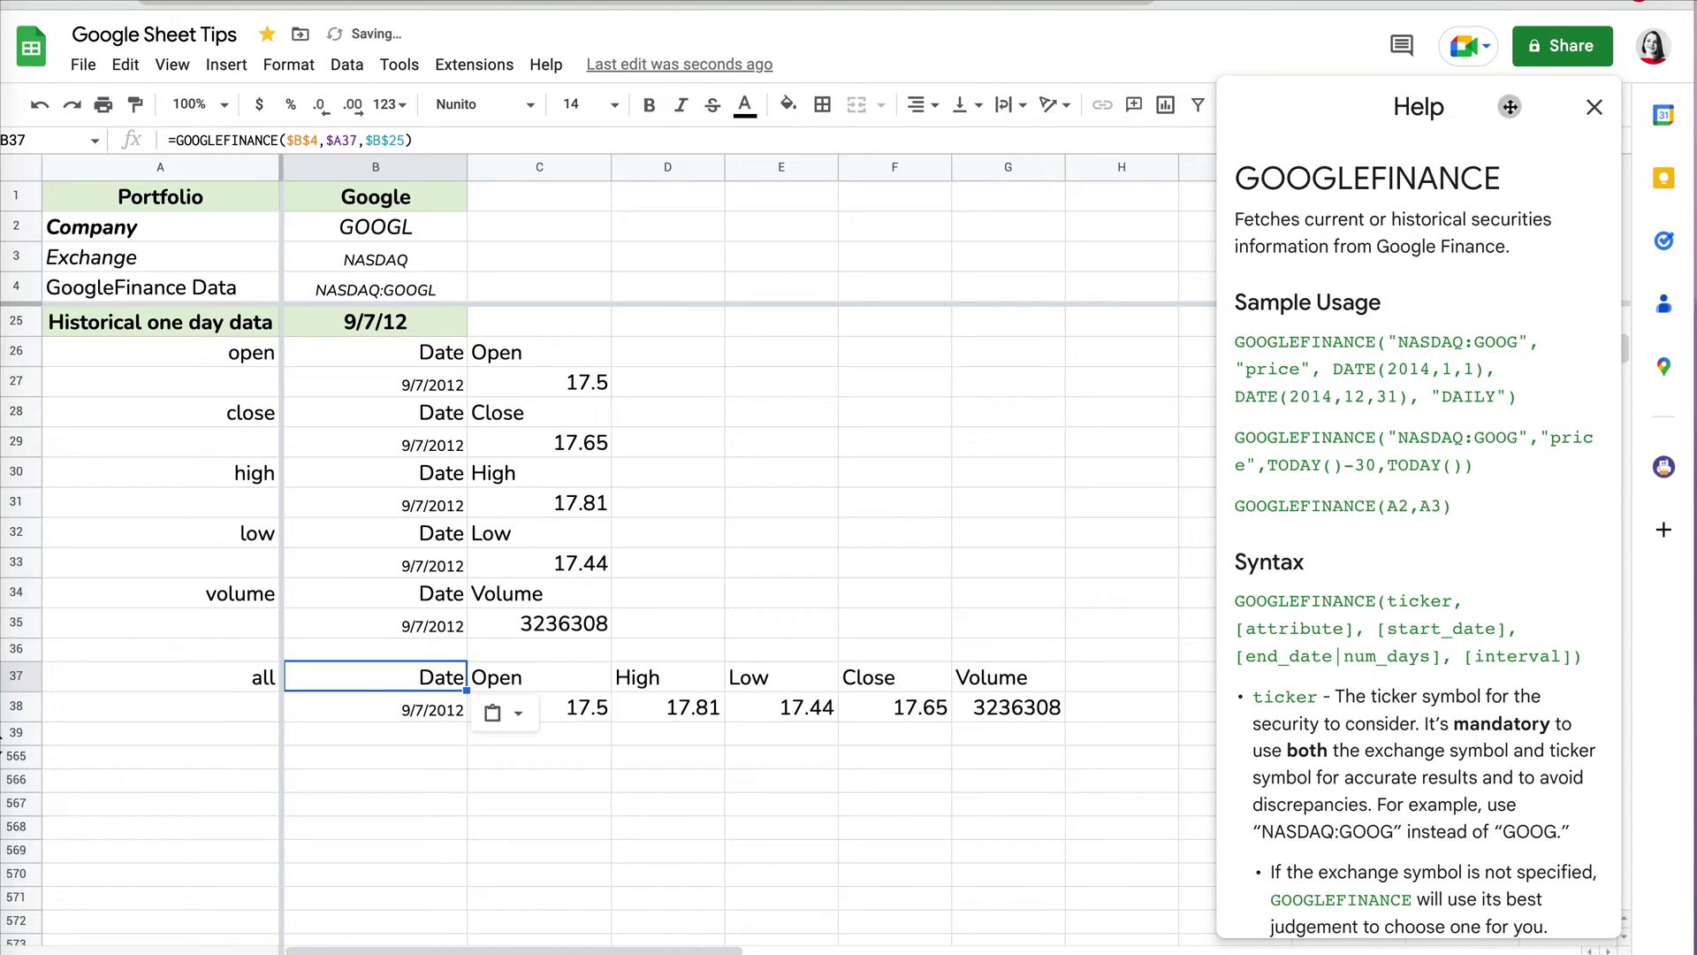
pyautogui.moveTo(1514, 105); pyautogui.dragTo(1574, 105)
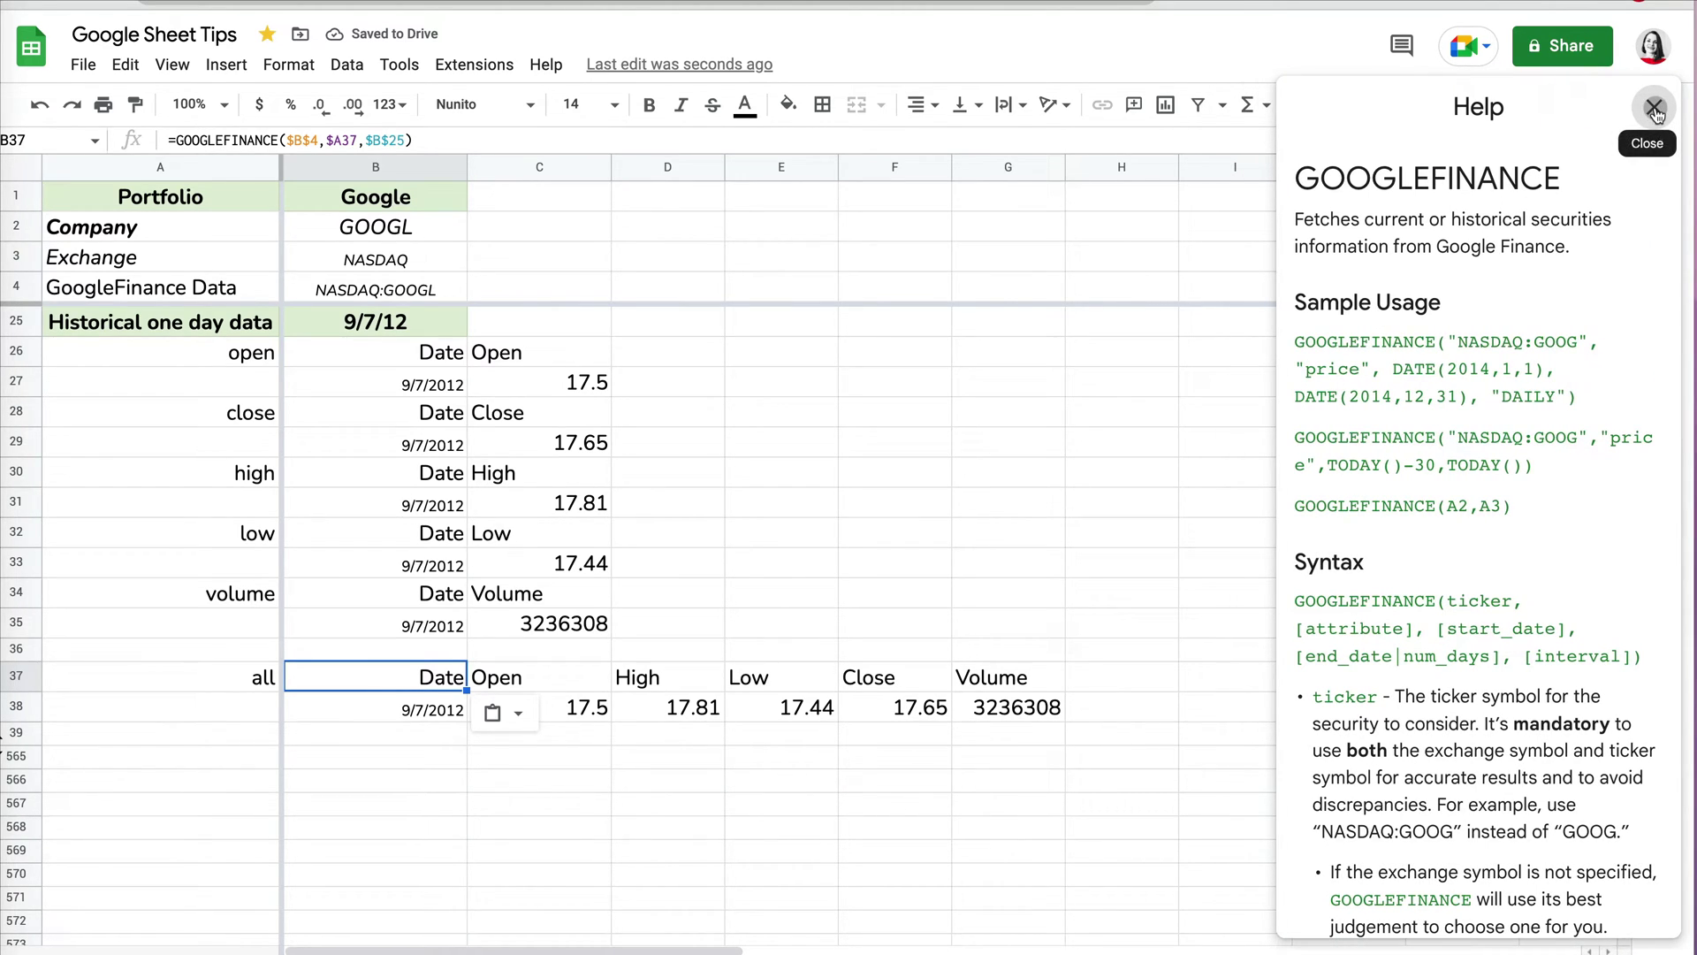
pyautogui.click(1654, 108)
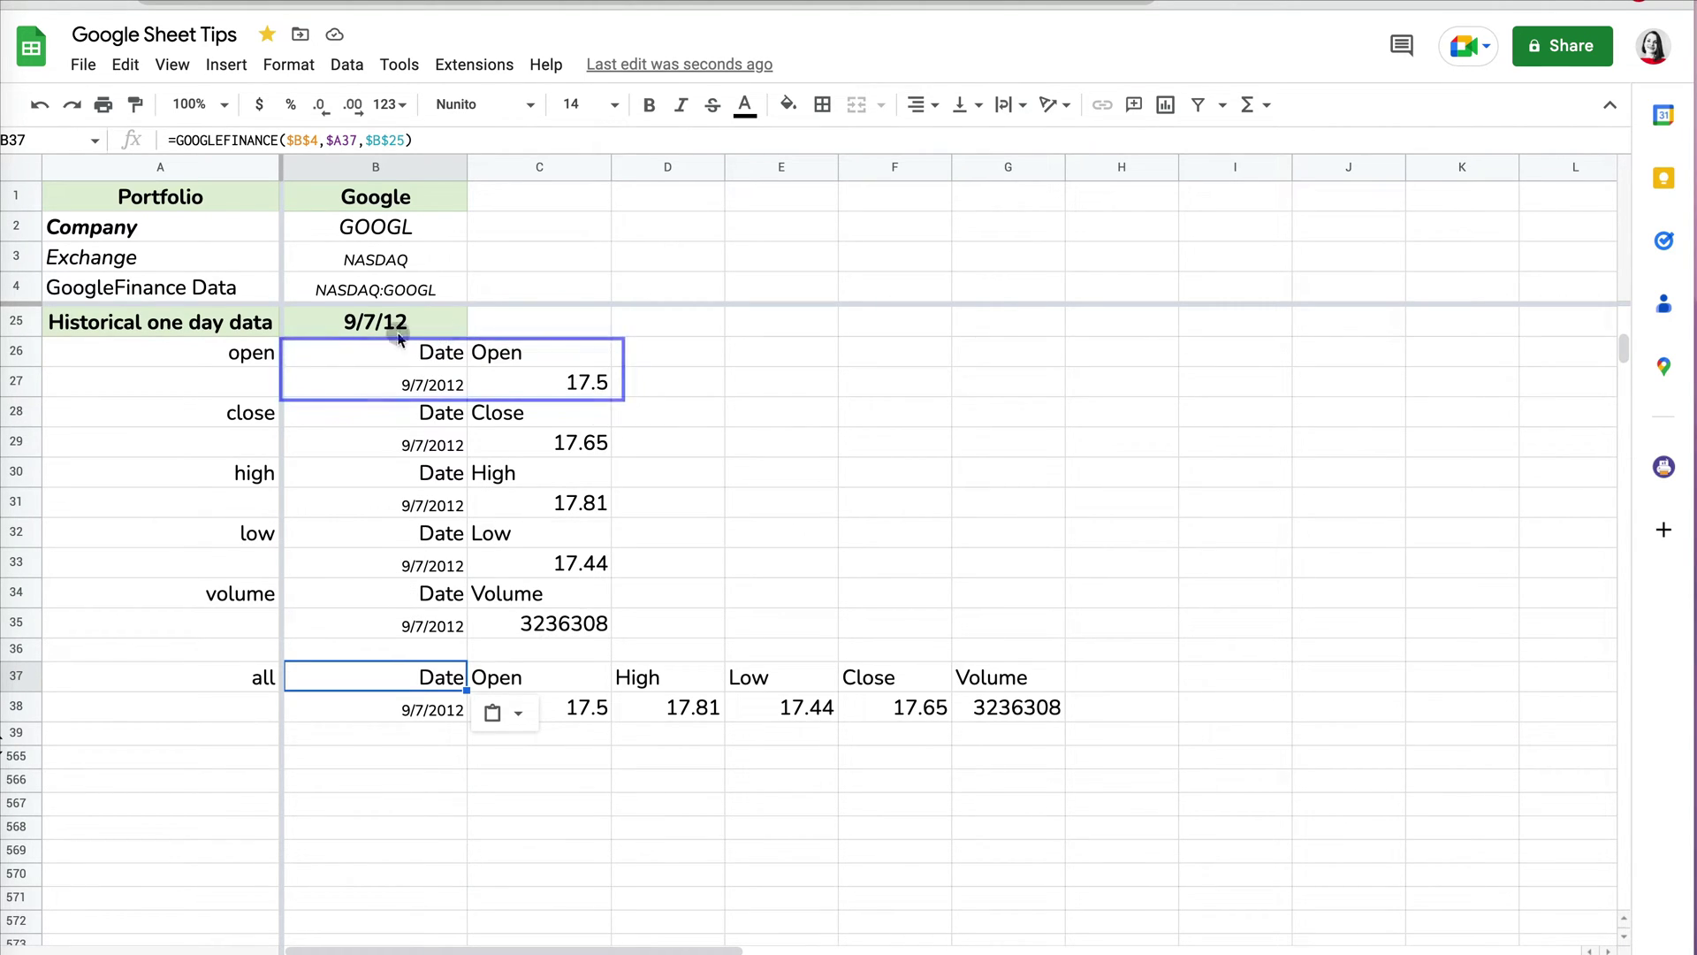
pyautogui.click(252, 352)
pyautogui.click(345, 321)
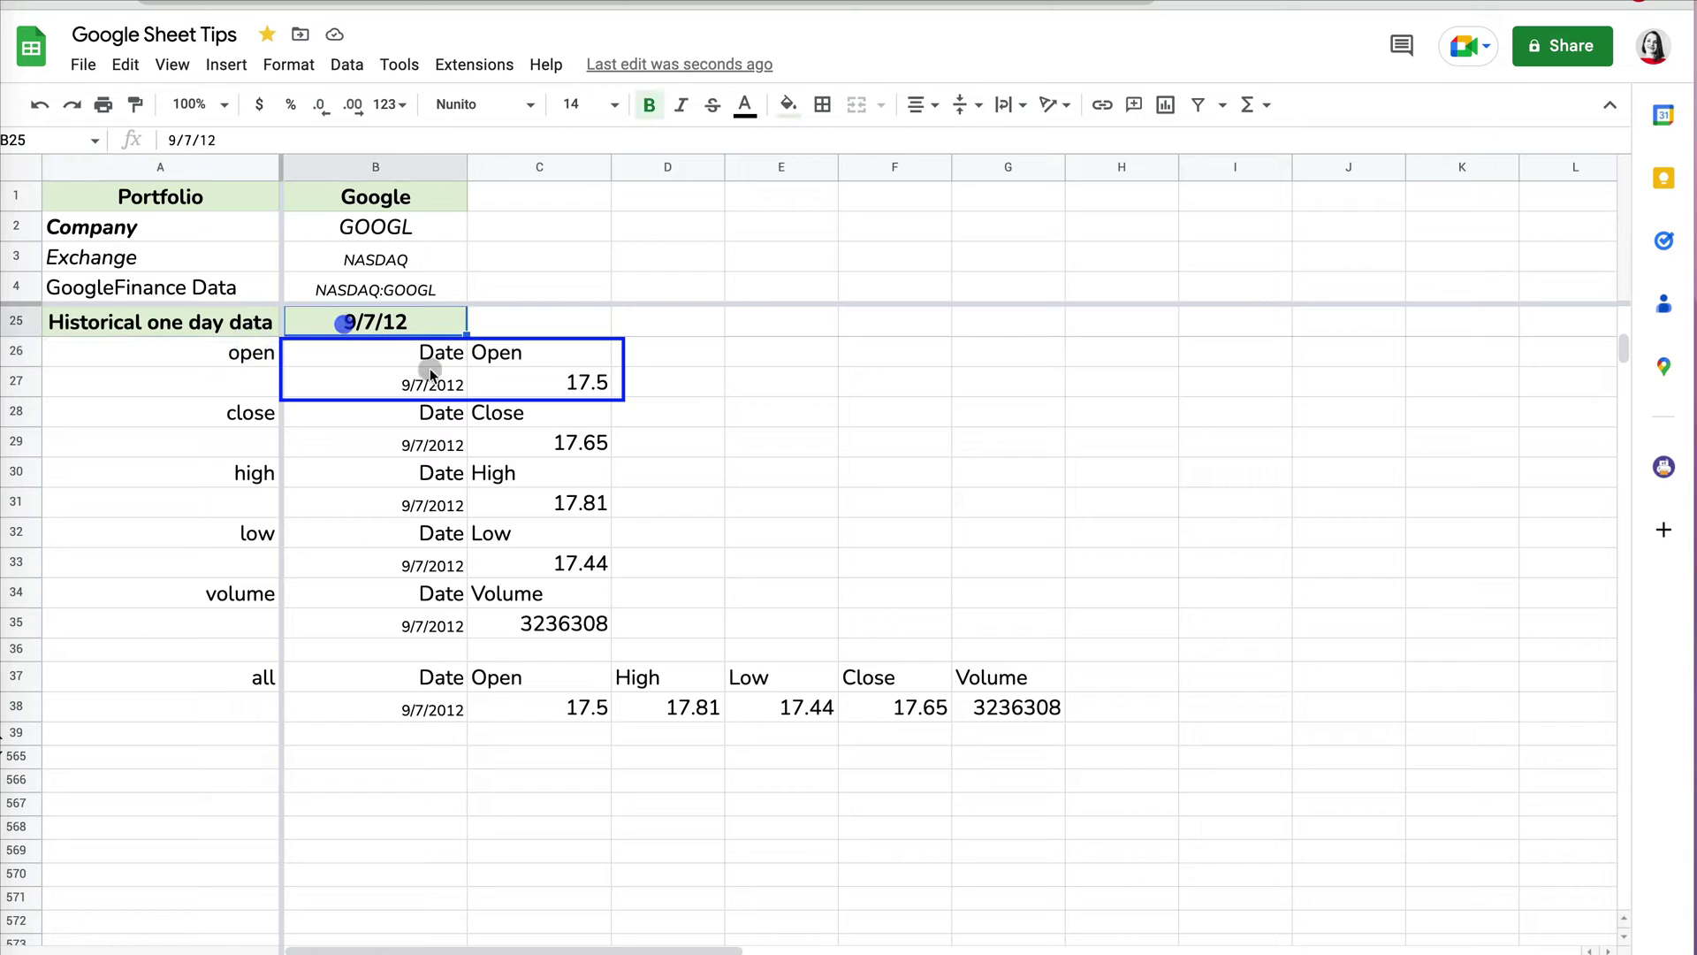
pyautogui.click(451, 387)
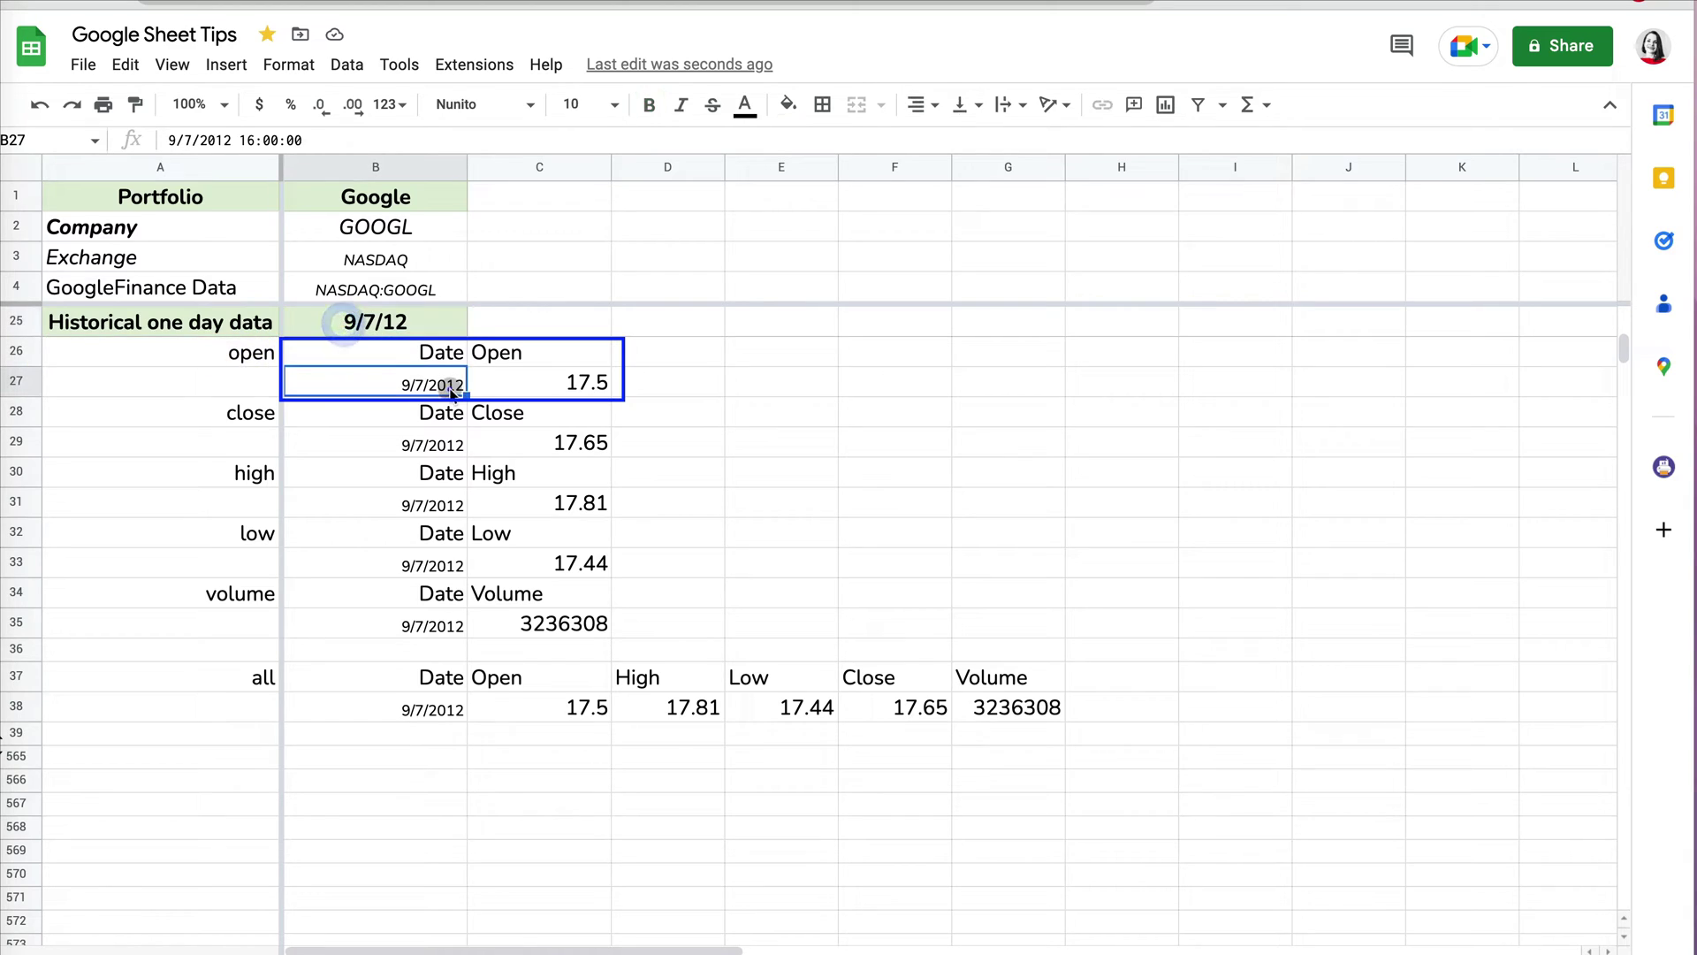
pyautogui.click(251, 354)
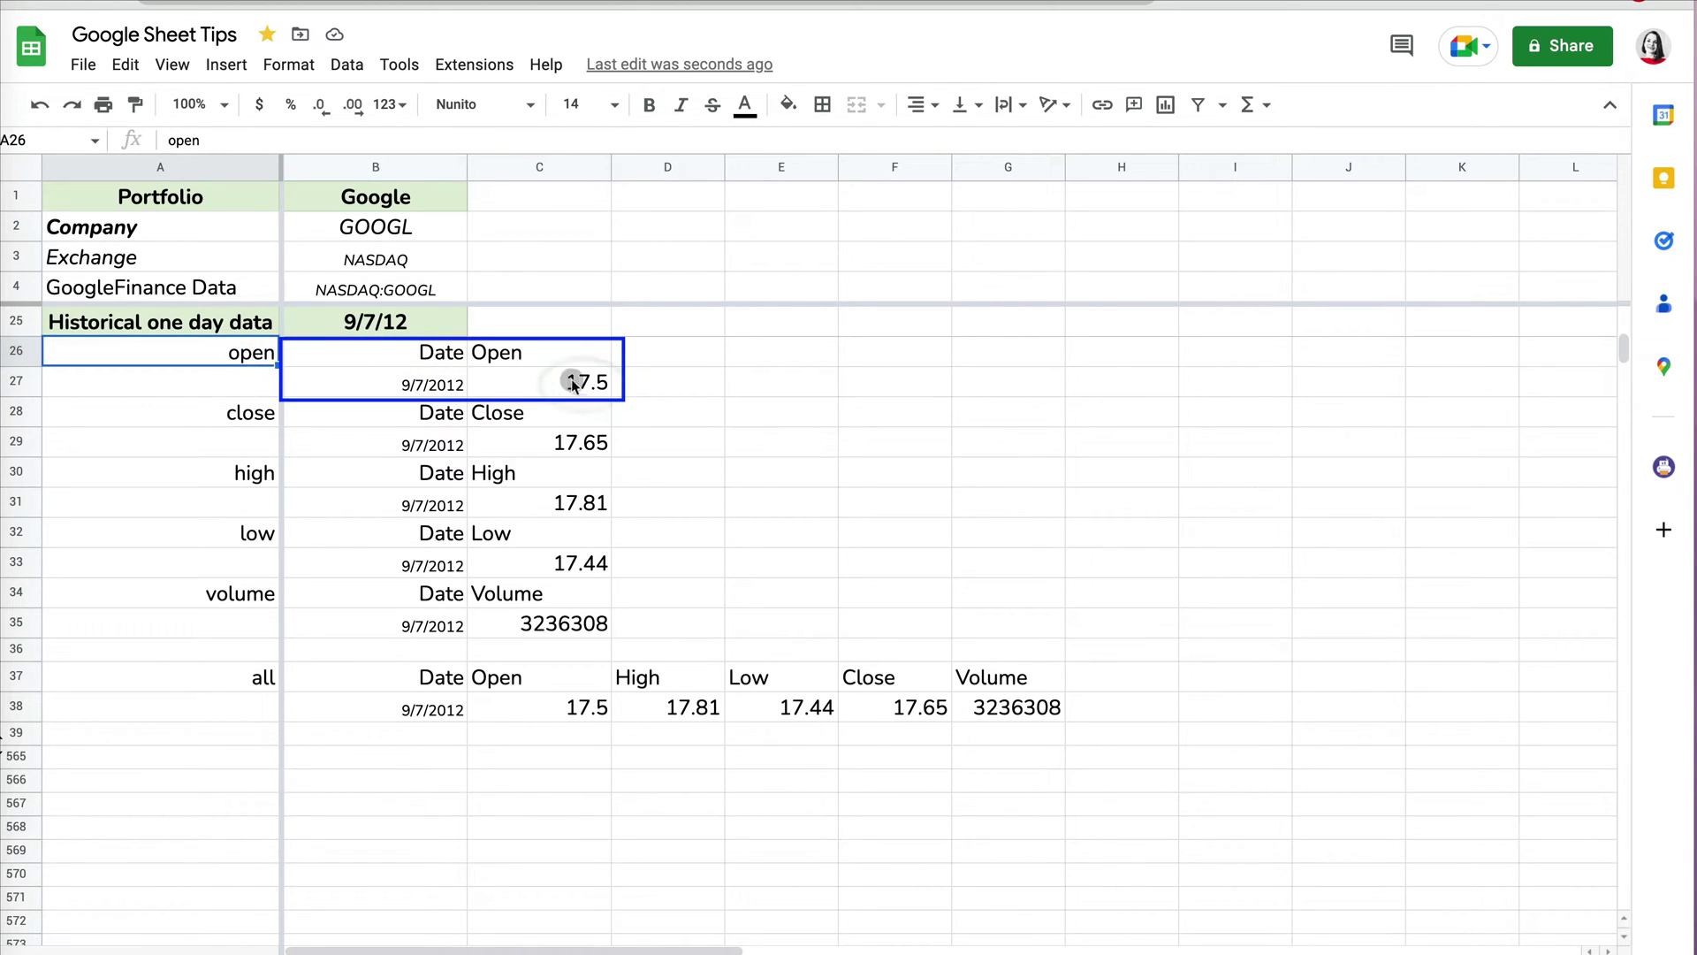
pyautogui.click(386, 349)
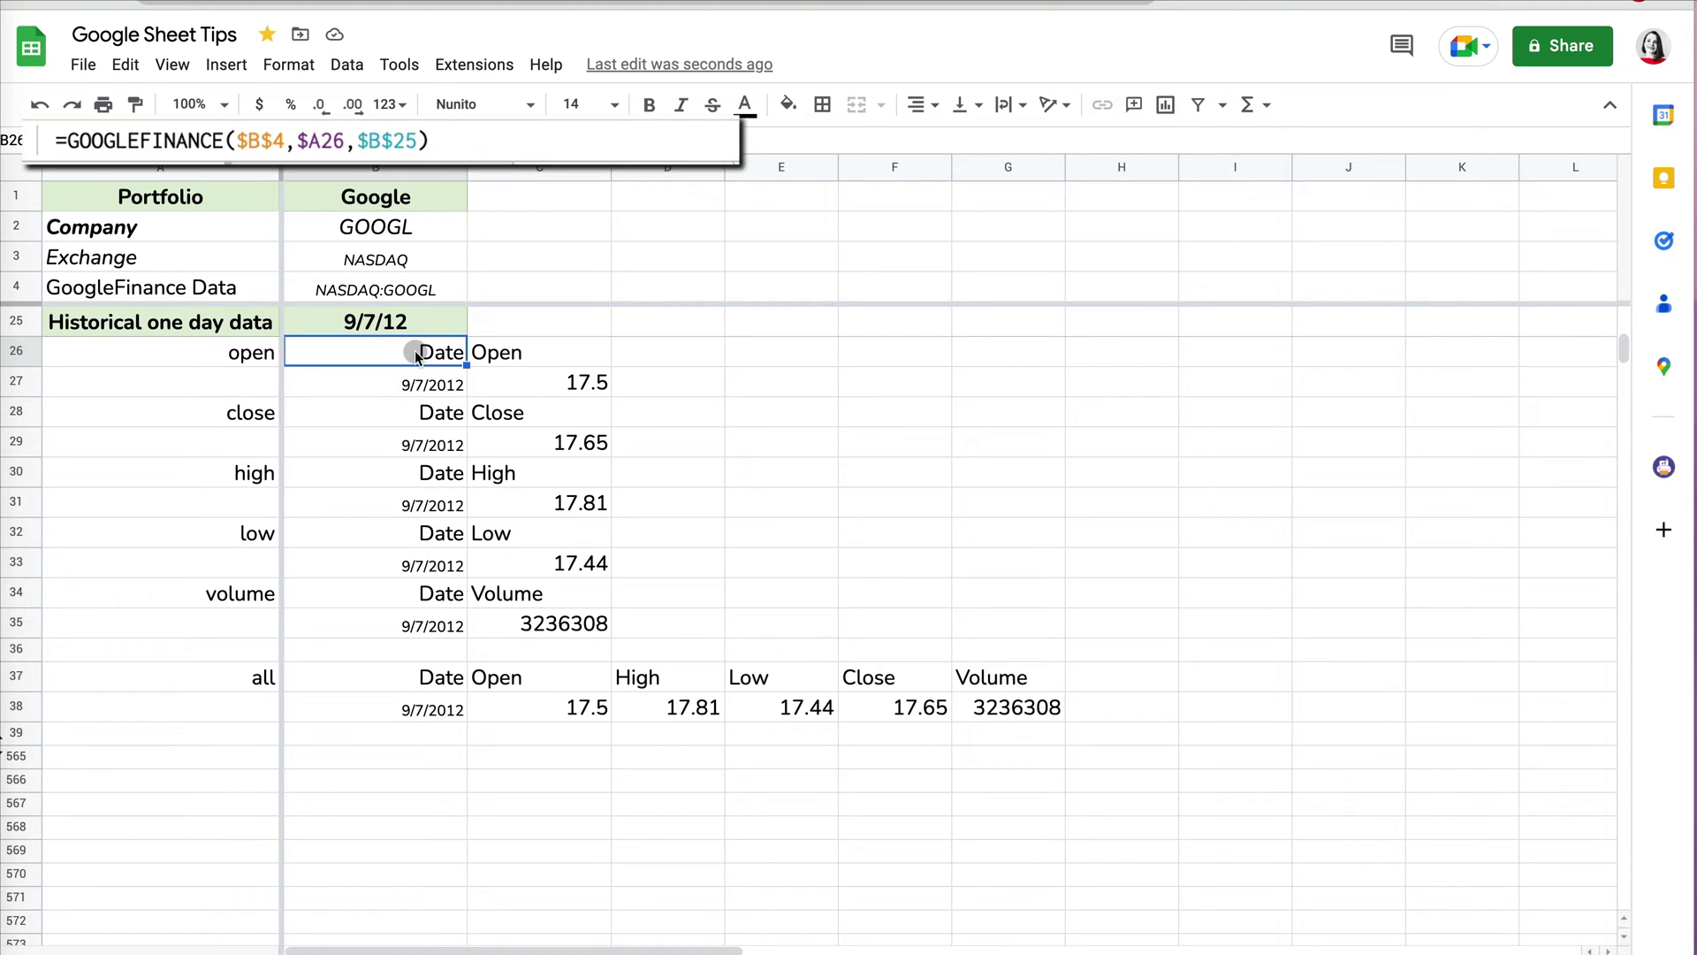
# Wrap B26's GOOGLEFINANCE formula in INDEX(...,2,2) so it returns a single value
pyautogui.click(74, 143)
pyautogui.write('index(')
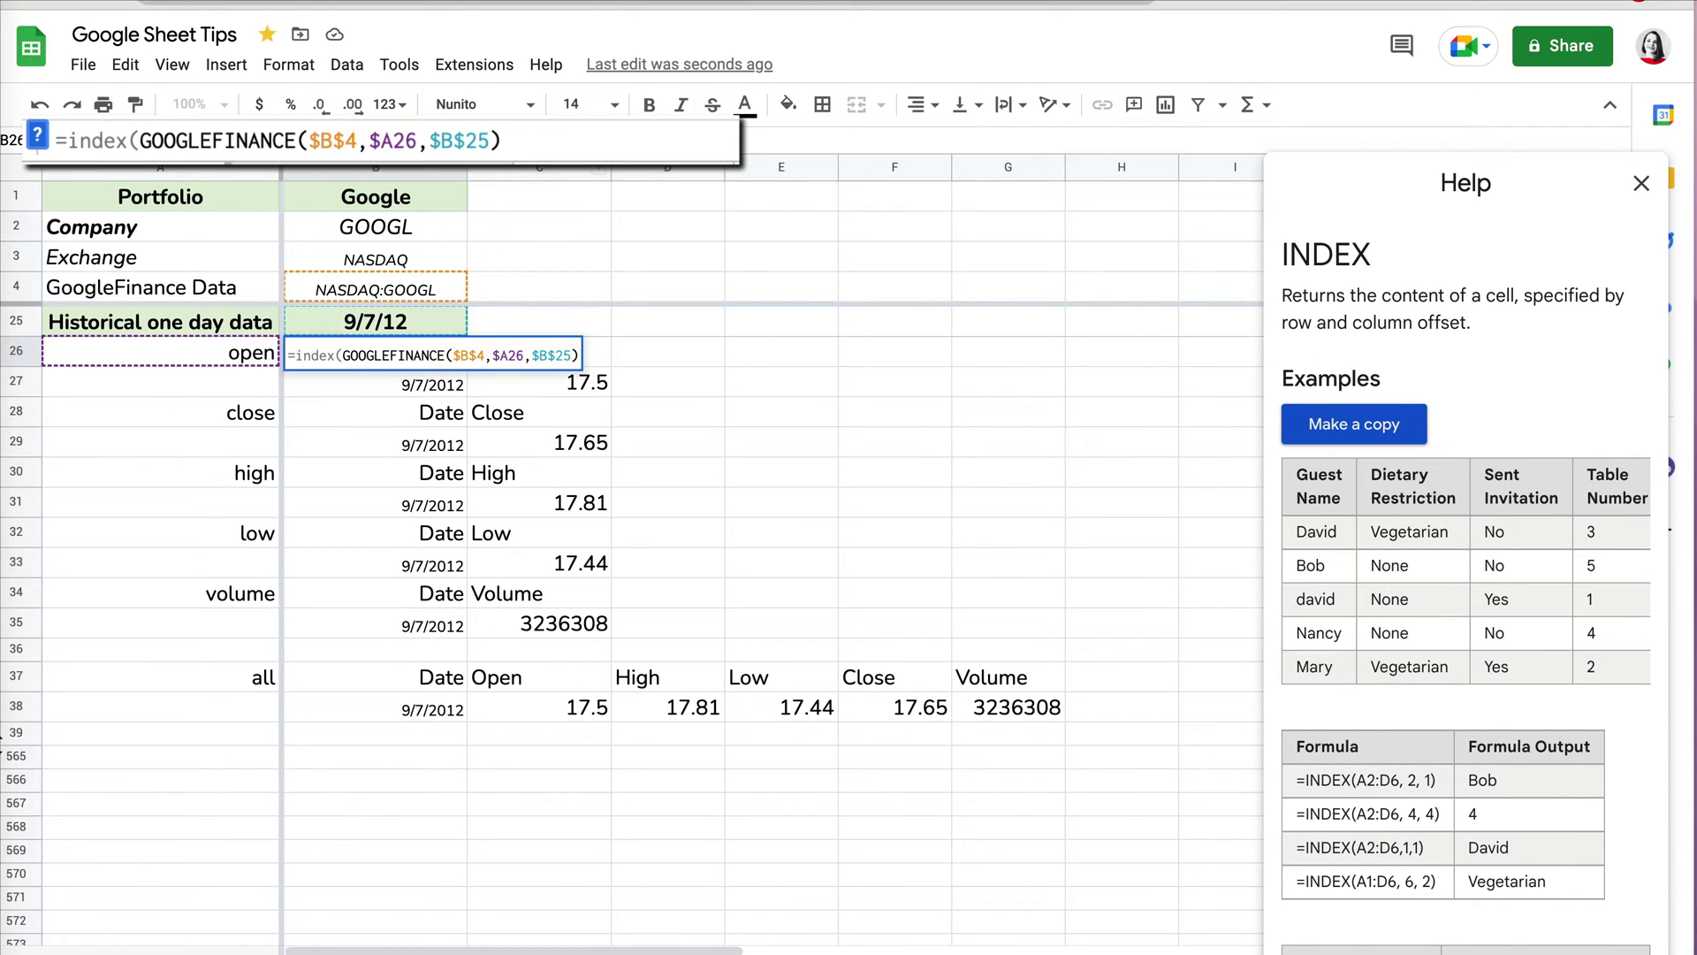
pyautogui.click(540, 144)
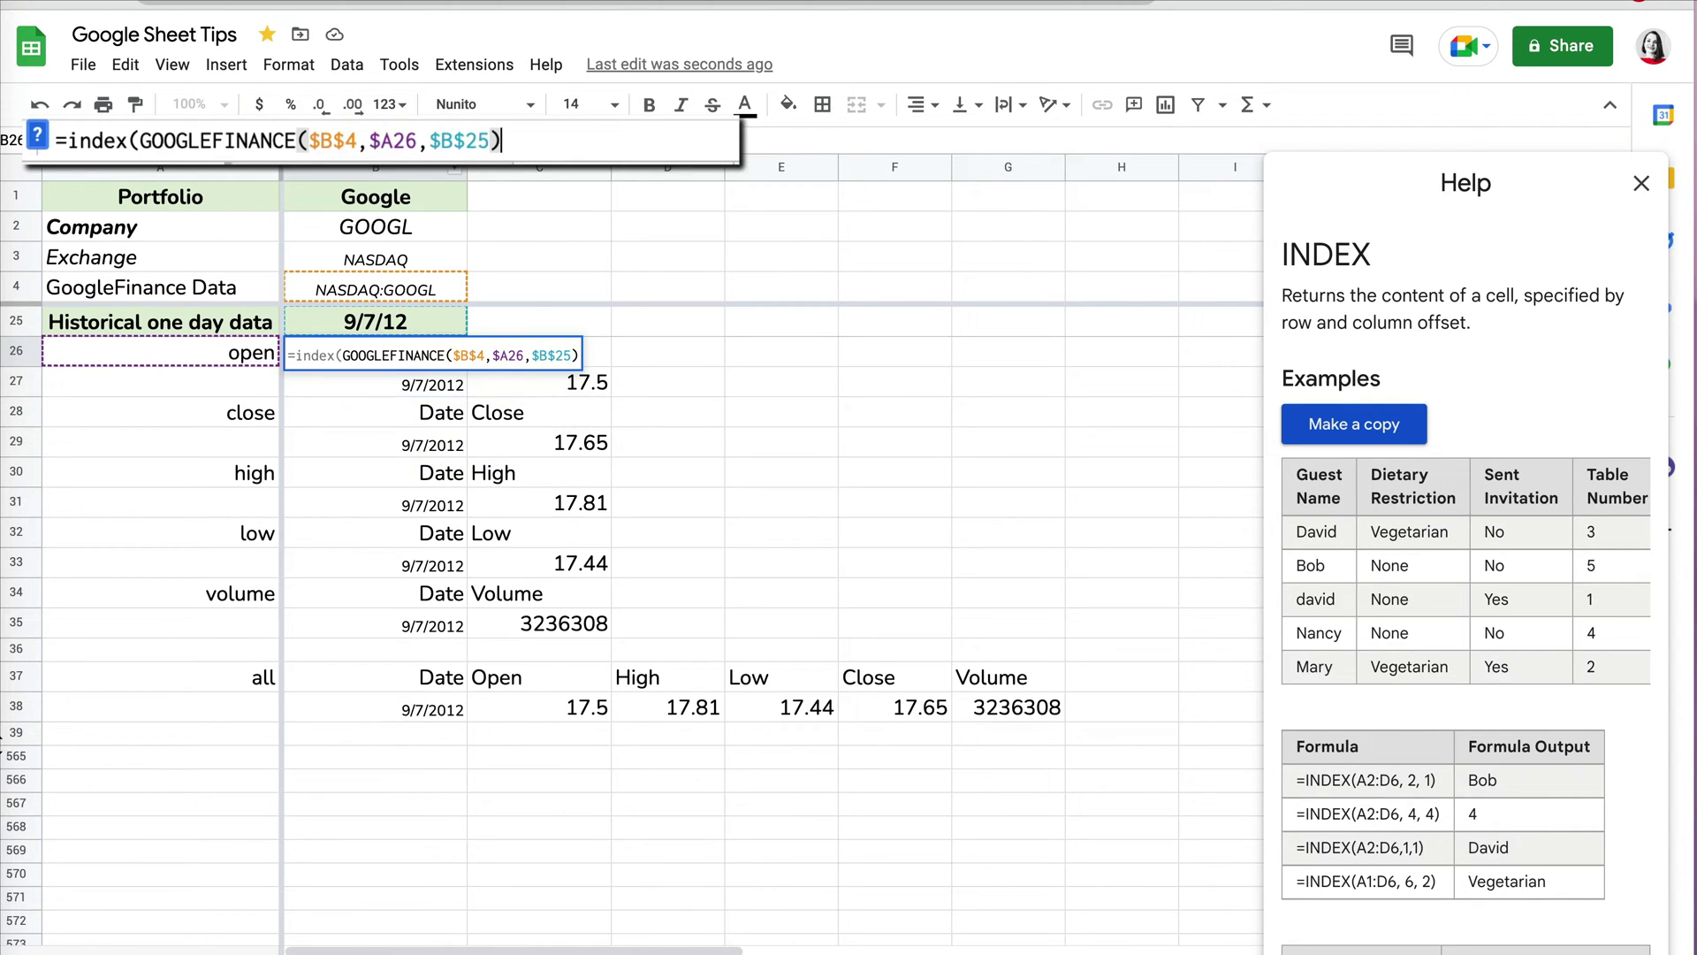
pyautogui.write(',')
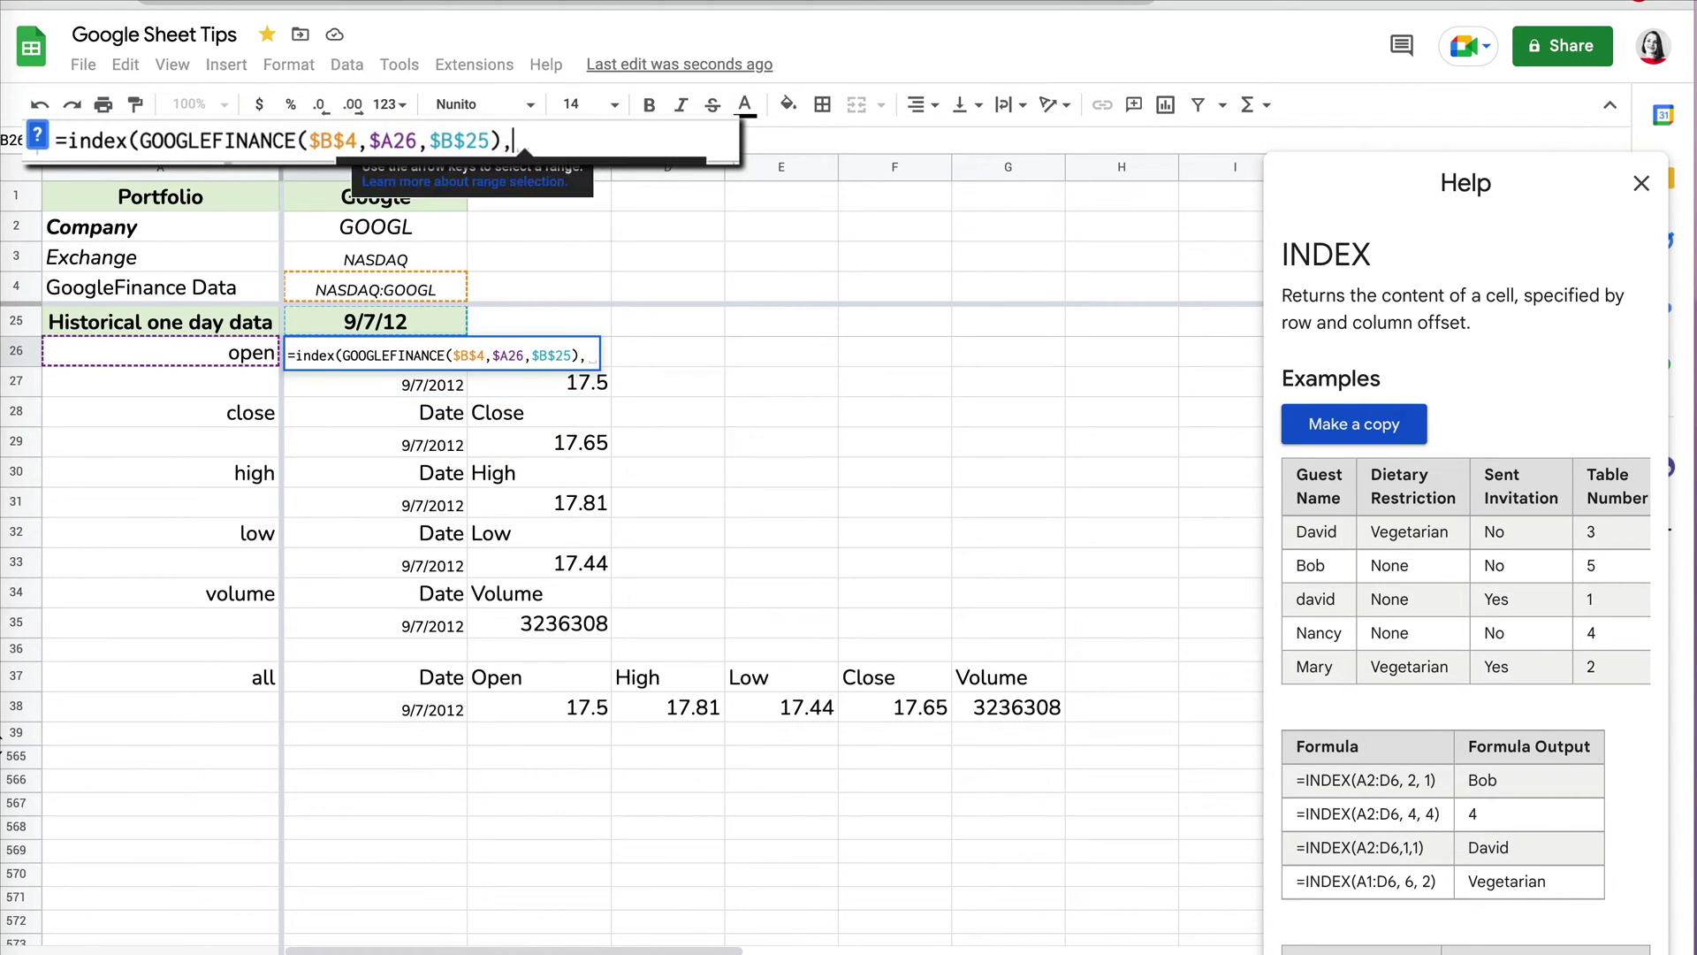
pyautogui.write('2,2)')
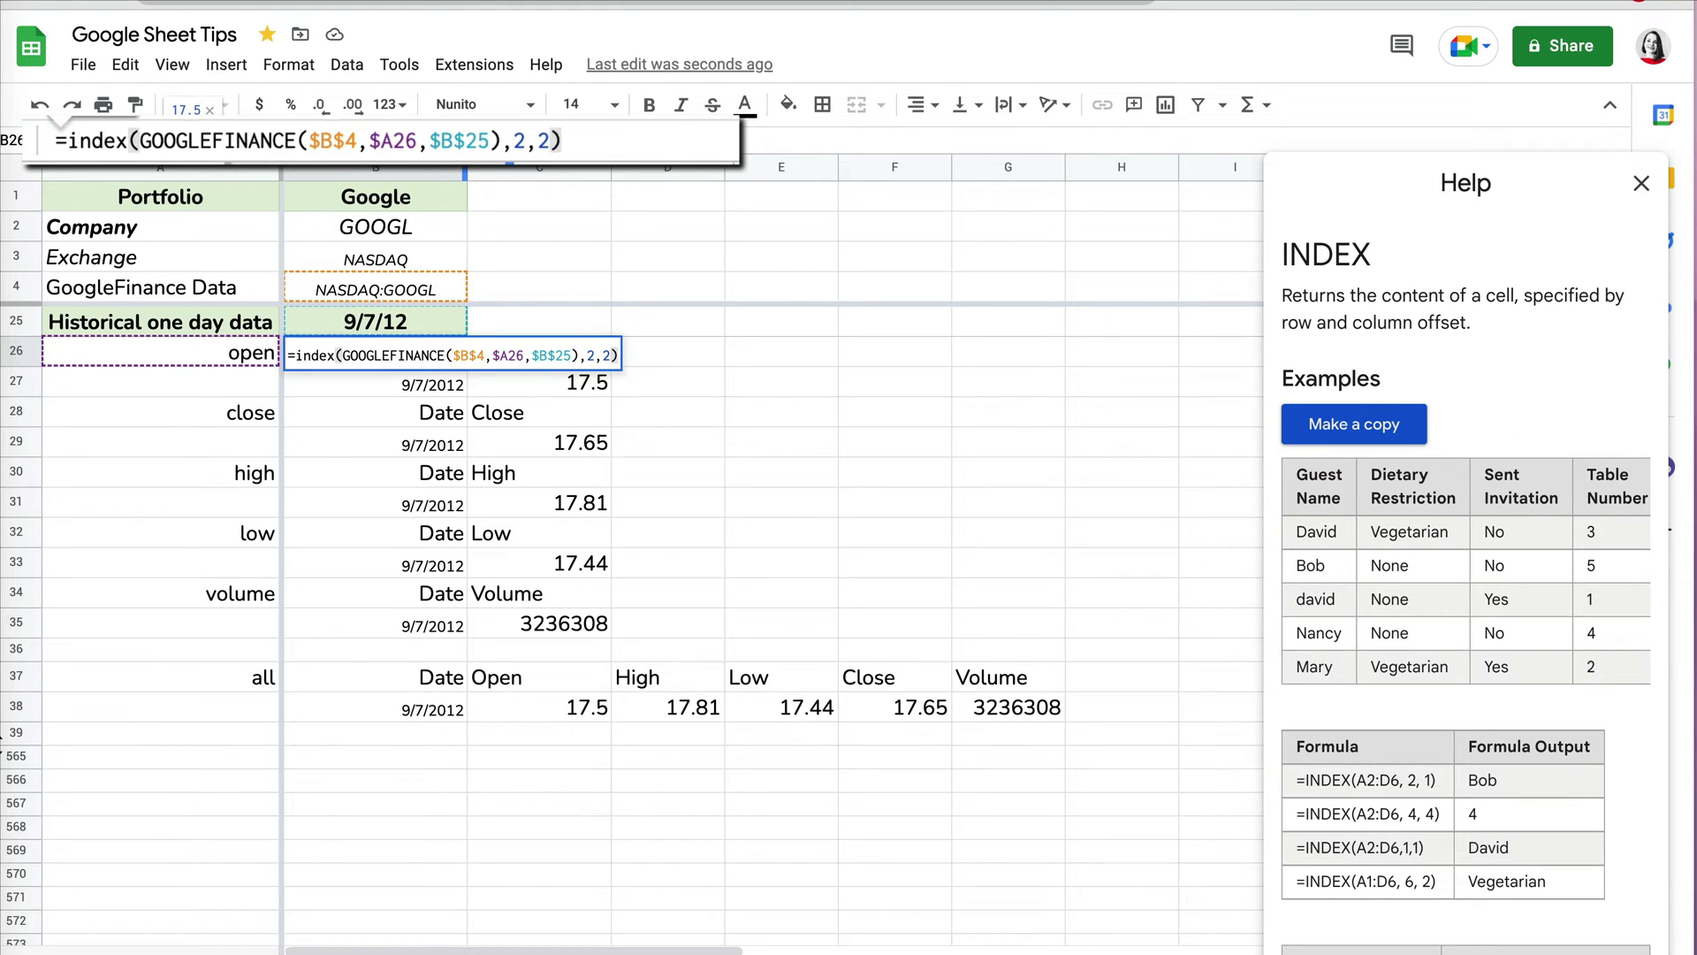
pyautogui.press('Return')
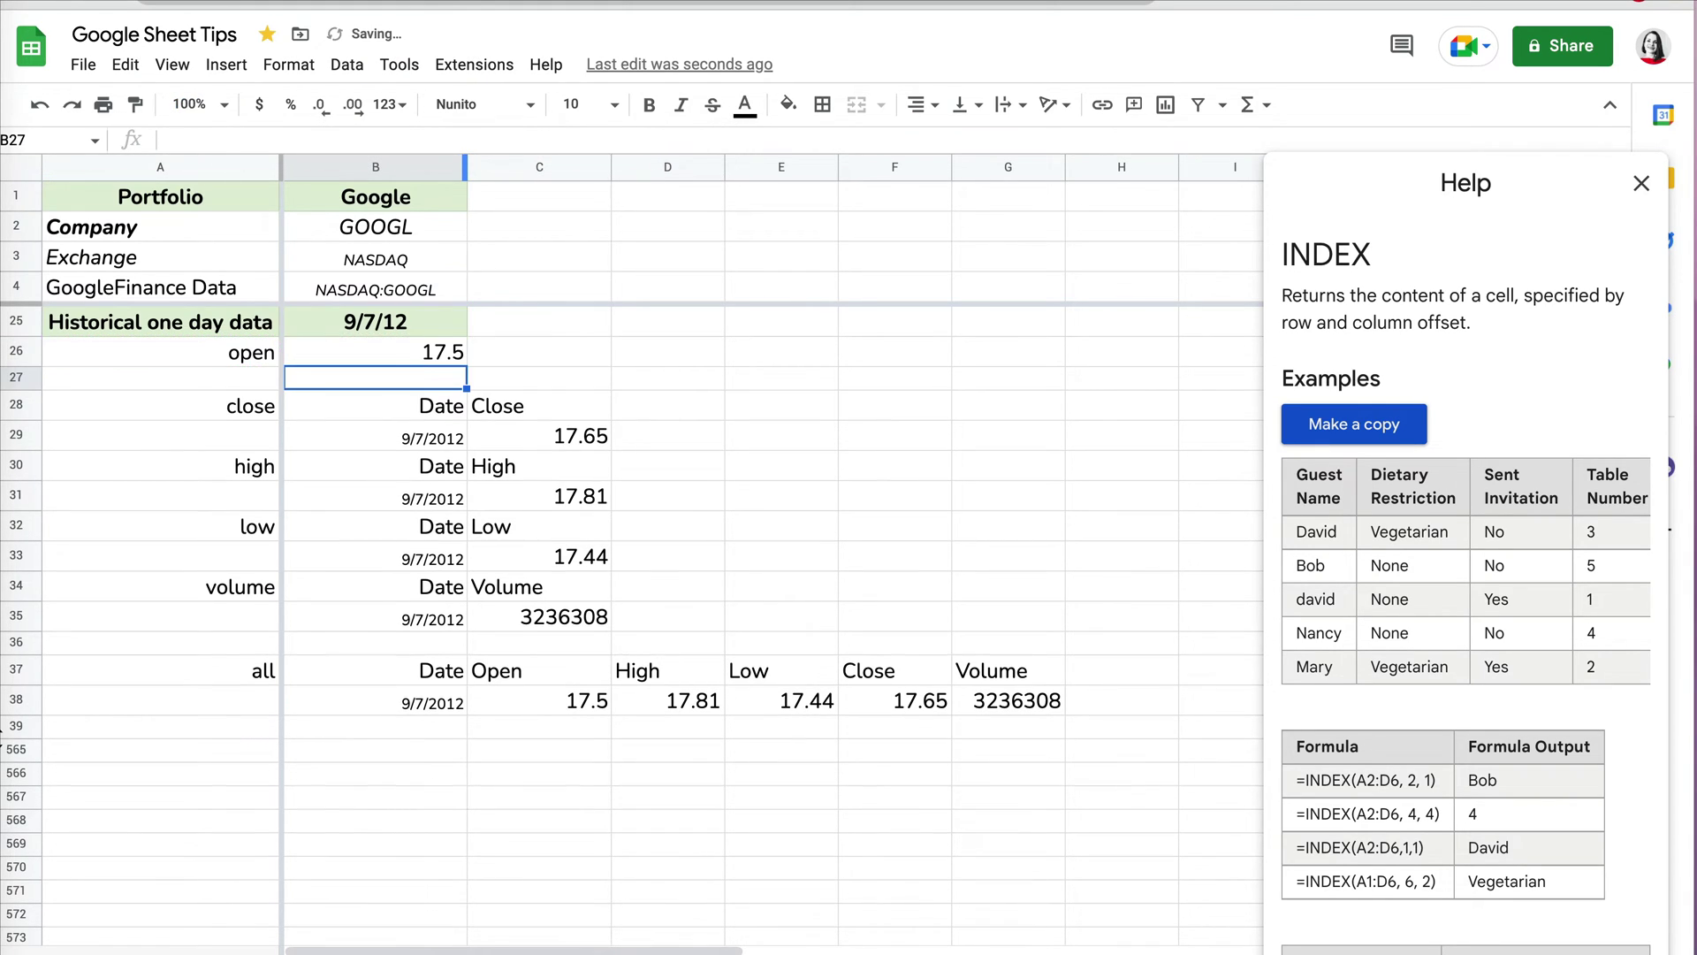
# Copy B26's INDEX formula into the close, high, low and volume cells B28, B30, B32 and B34
pyautogui.click(449, 353)
pyautogui.hotkey('ctrl', 'c')
pyautogui.click(439, 412)
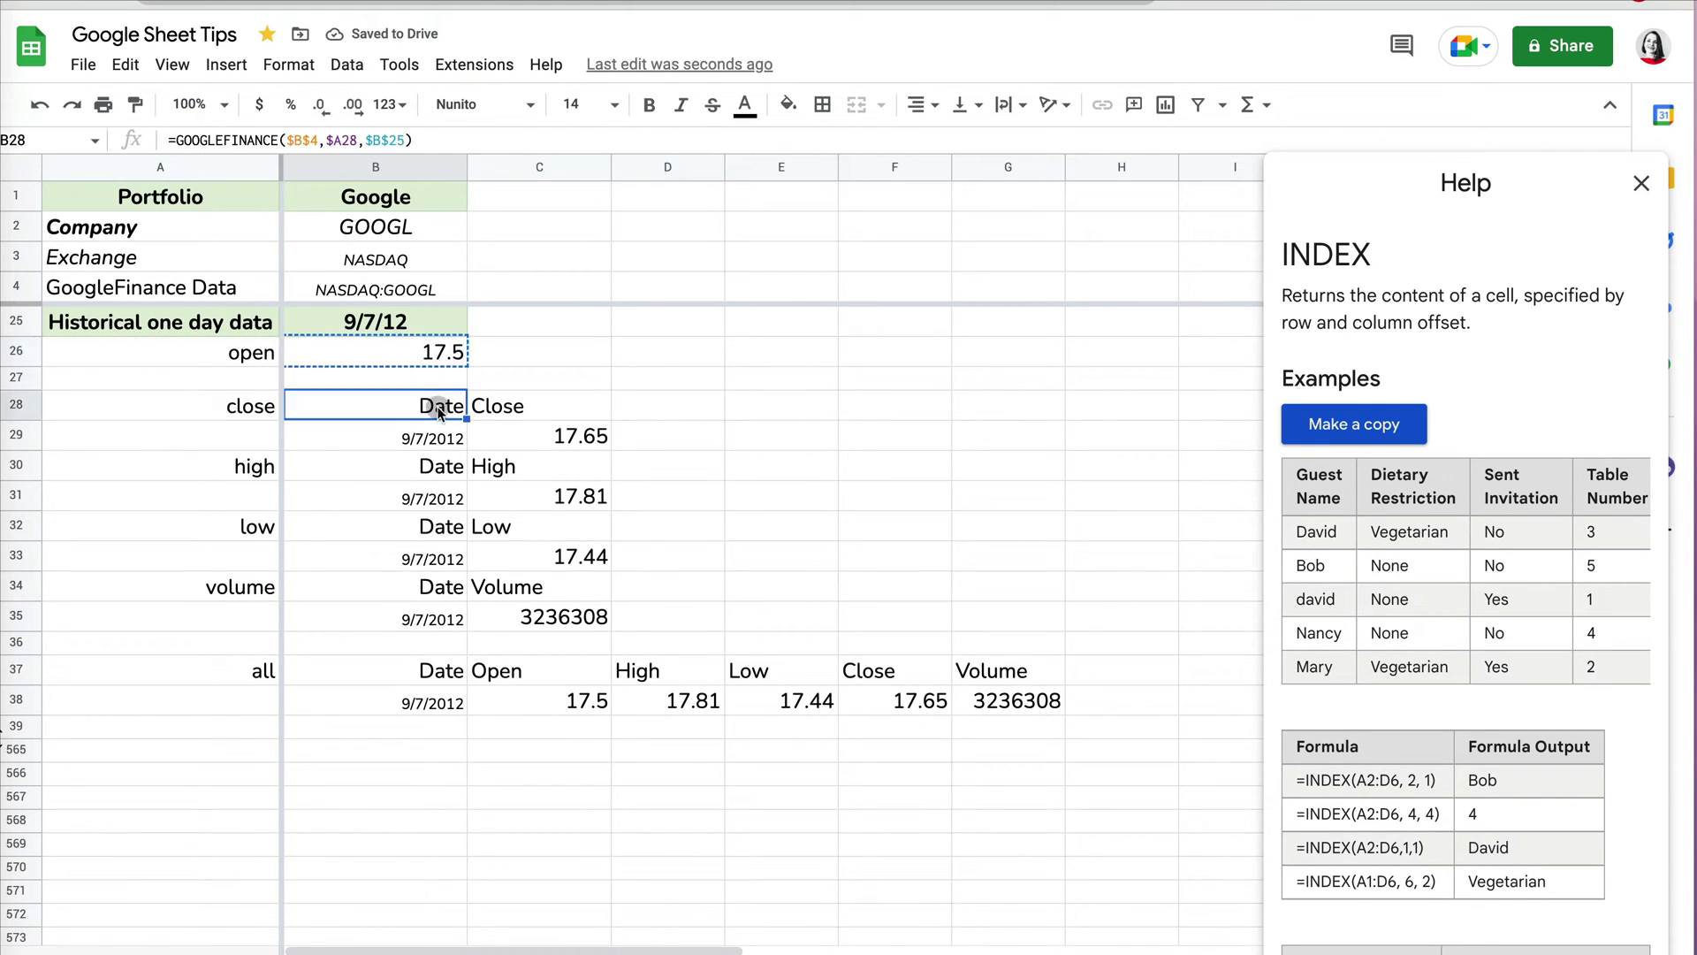
pyautogui.hotkey('ctrl', 'v')
pyautogui.click(440, 456)
pyautogui.hotkey('ctrl', 'v')
pyautogui.click(431, 509)
pyautogui.hotkey('ctrl', 'v')
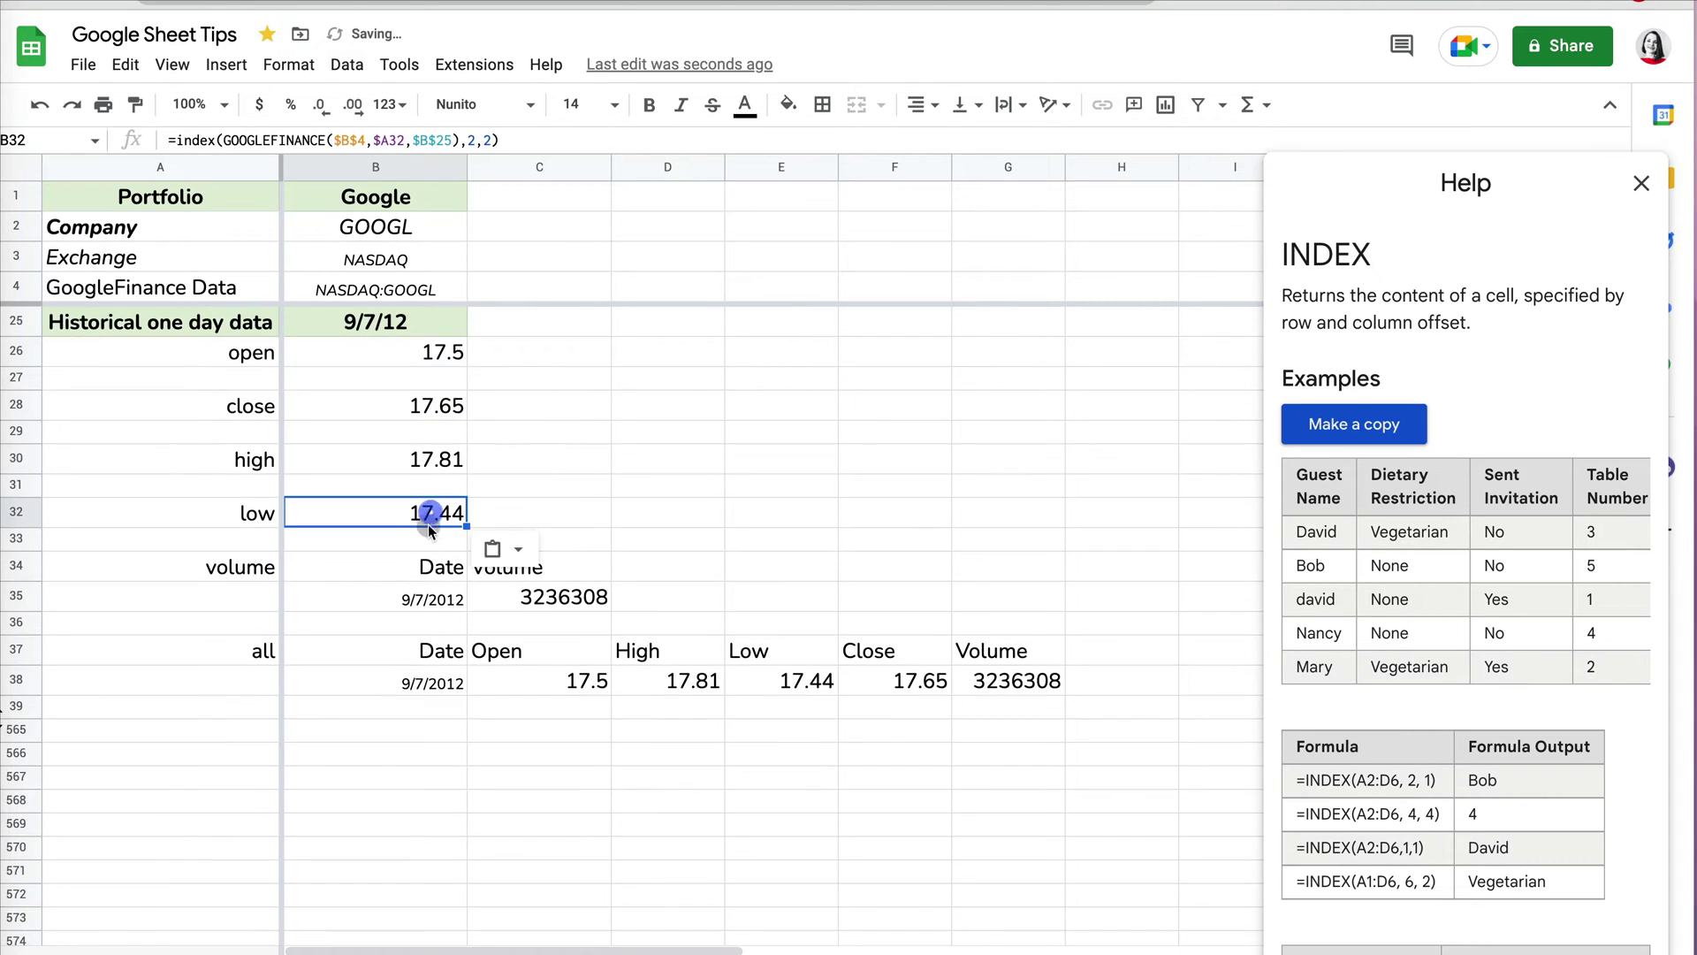
pyautogui.click(427, 563)
pyautogui.hotkey('ctrl', 'v')
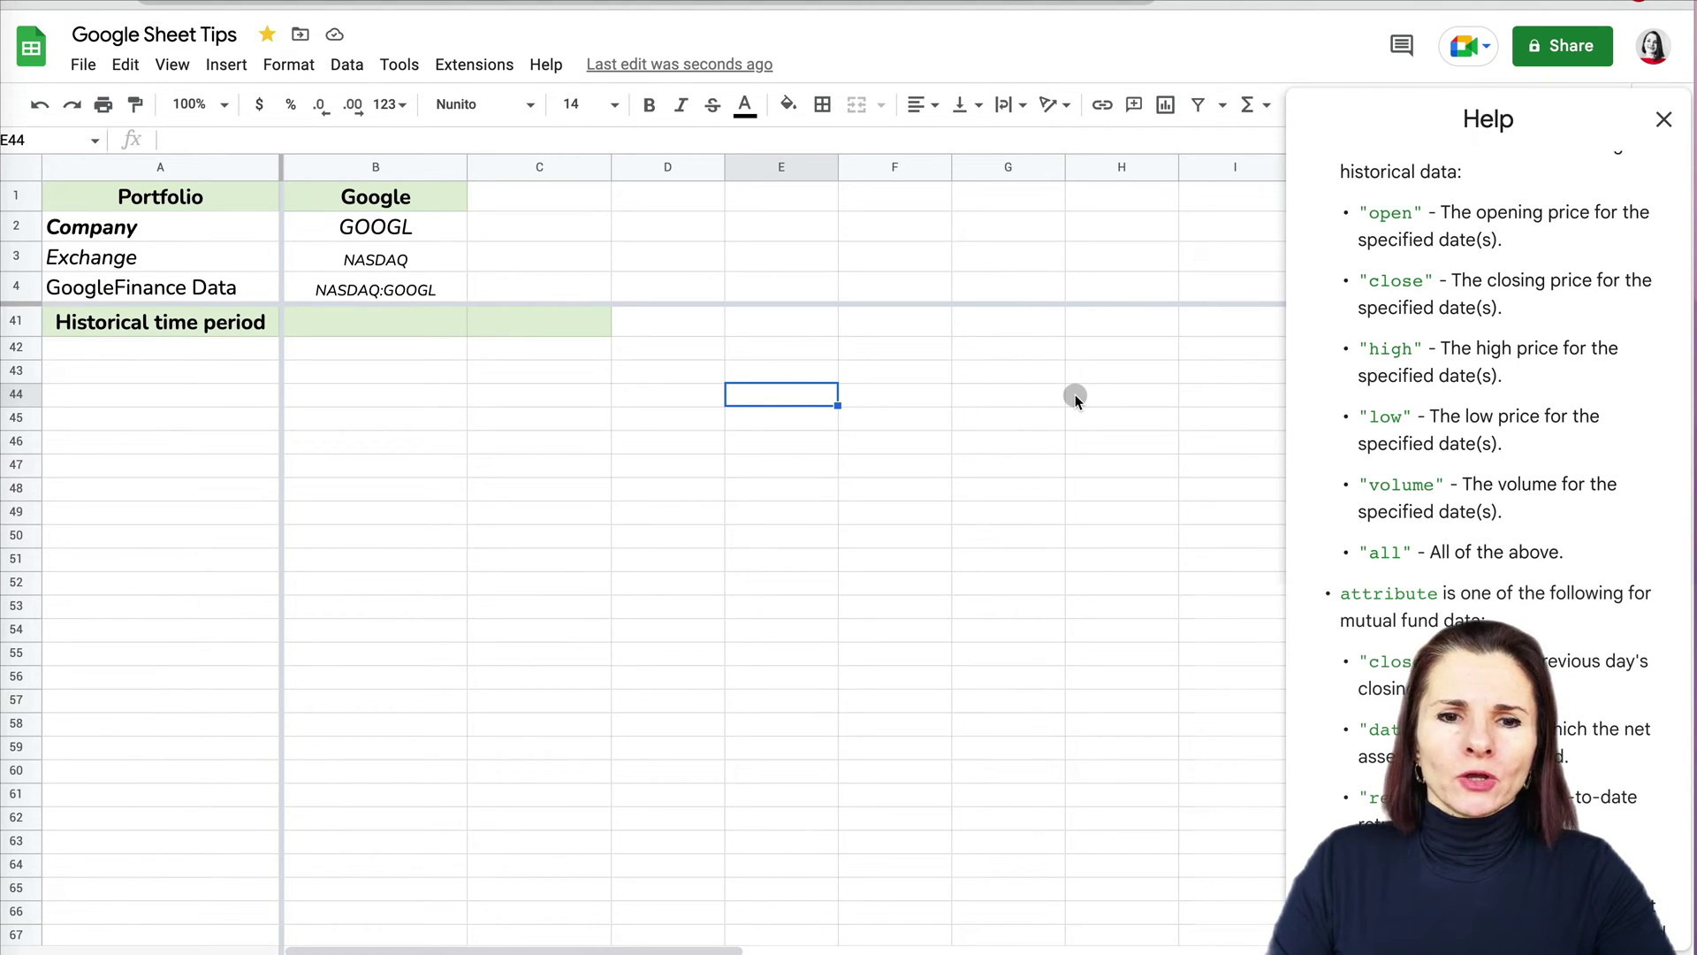
# Enter =C41-(10*365)-2 in B41 so the start date reads 9/7/12
pyautogui.click(372, 322)
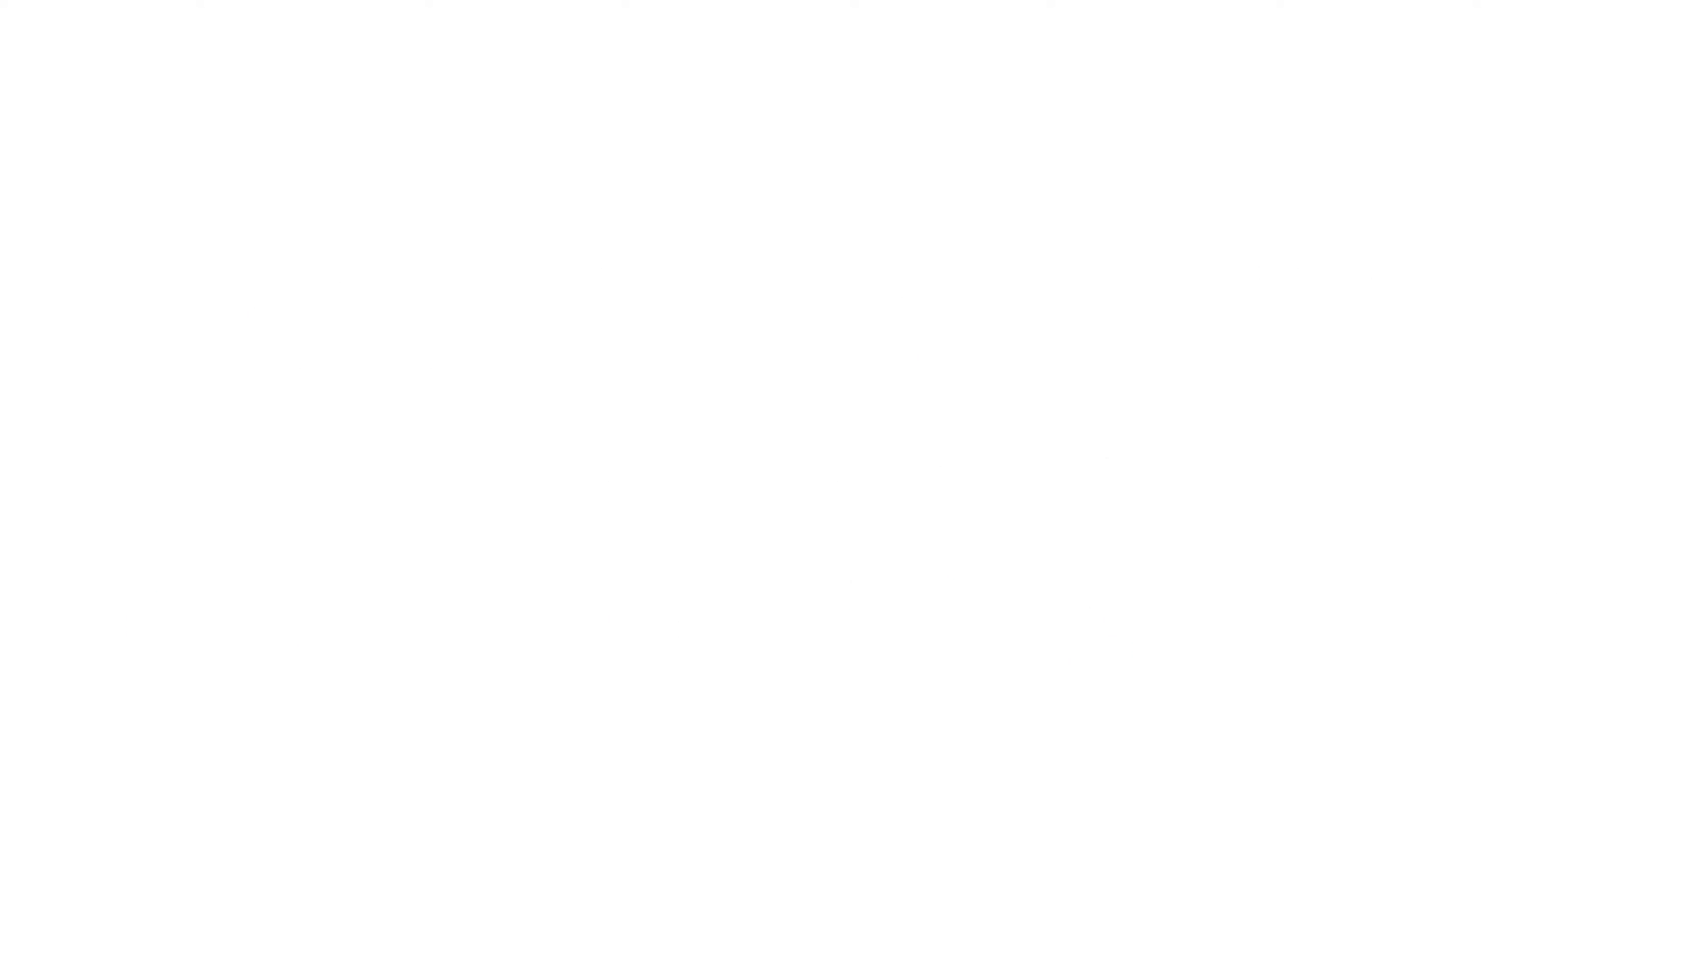
pyautogui.write('=')
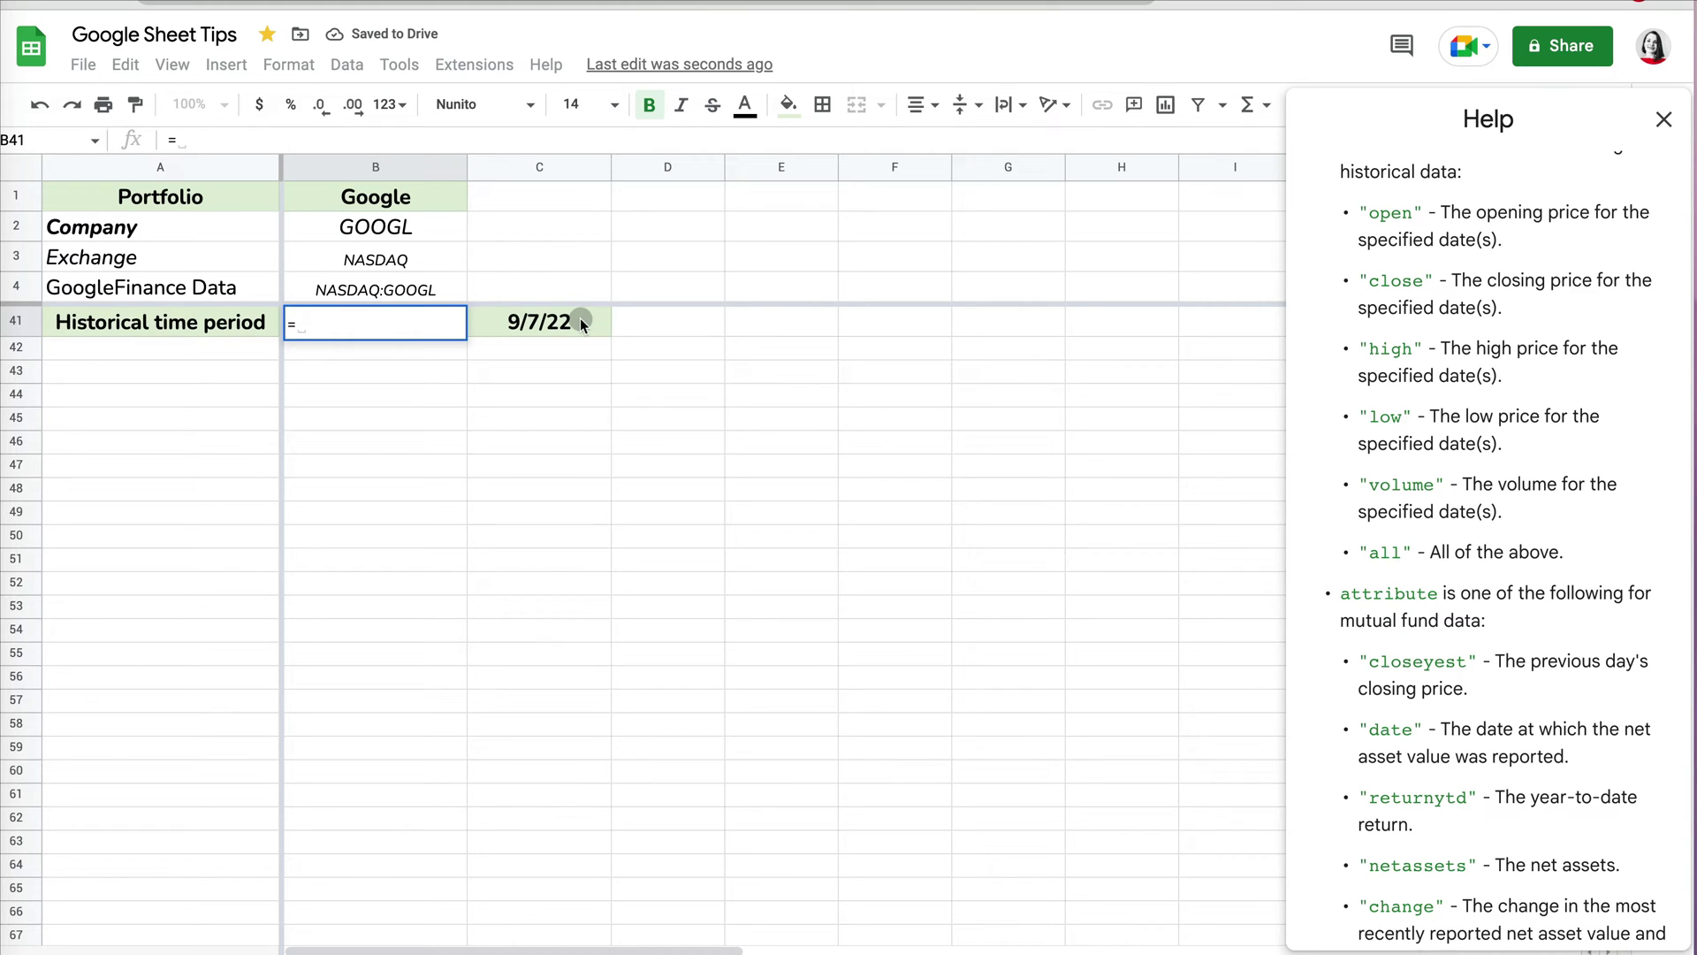
pyautogui.click(581, 322)
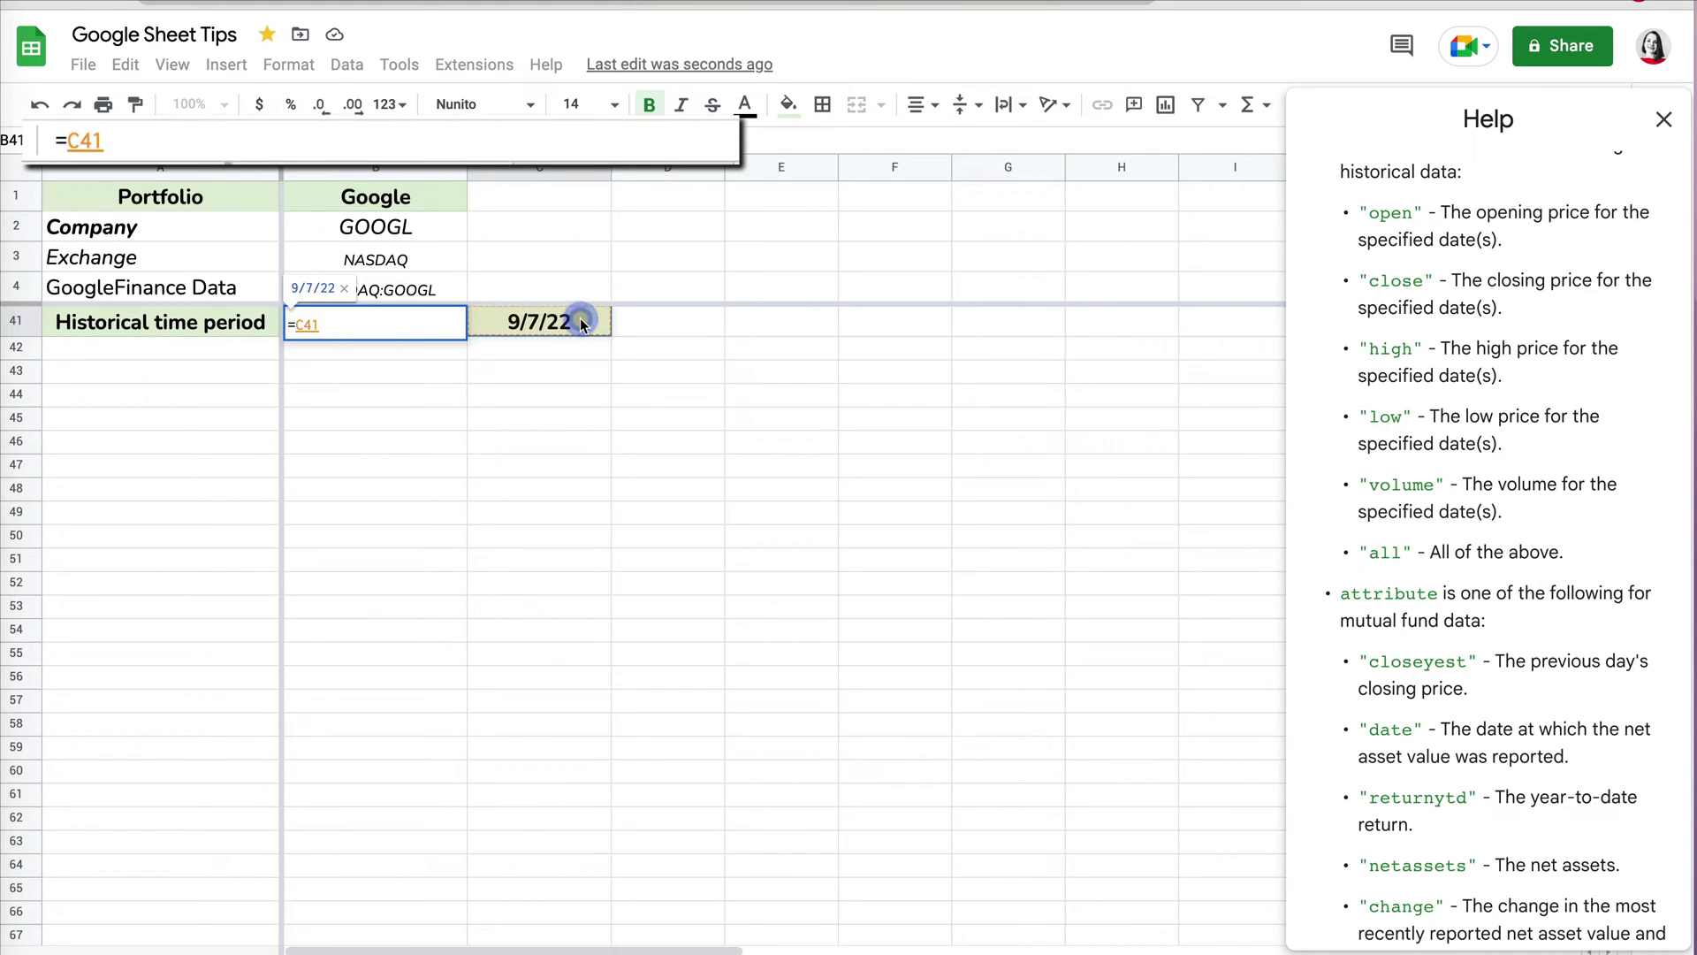
pyautogui.write('-')
pyautogui.write('(1')
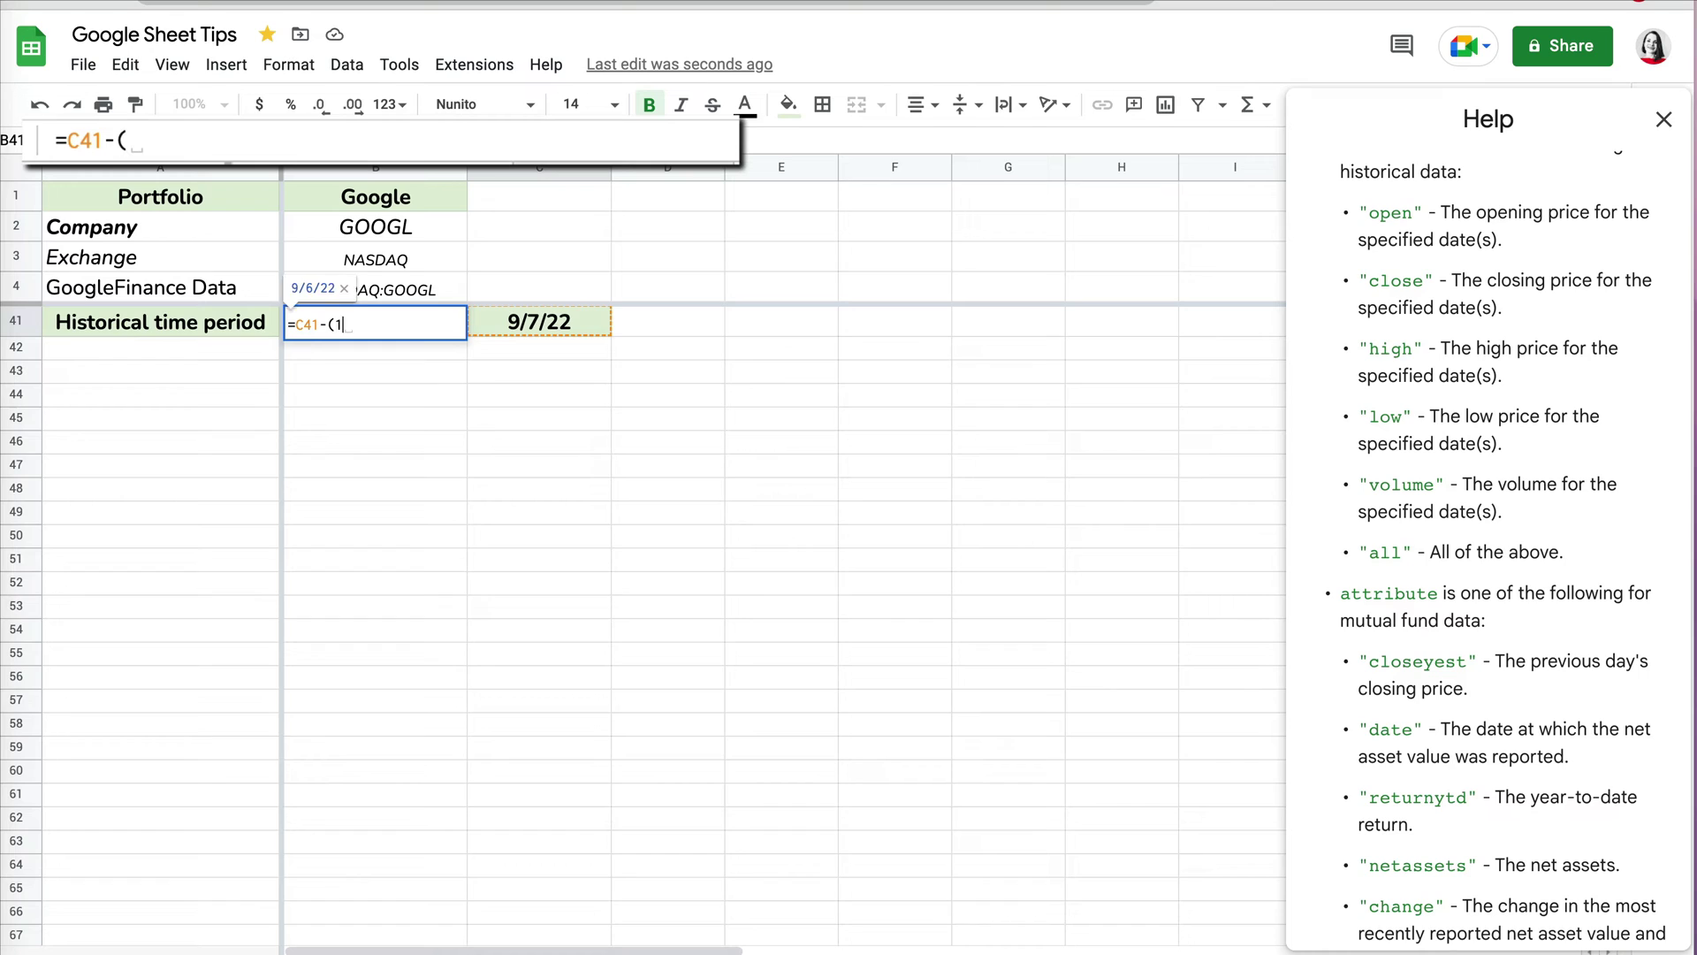
pyautogui.write('0*3')
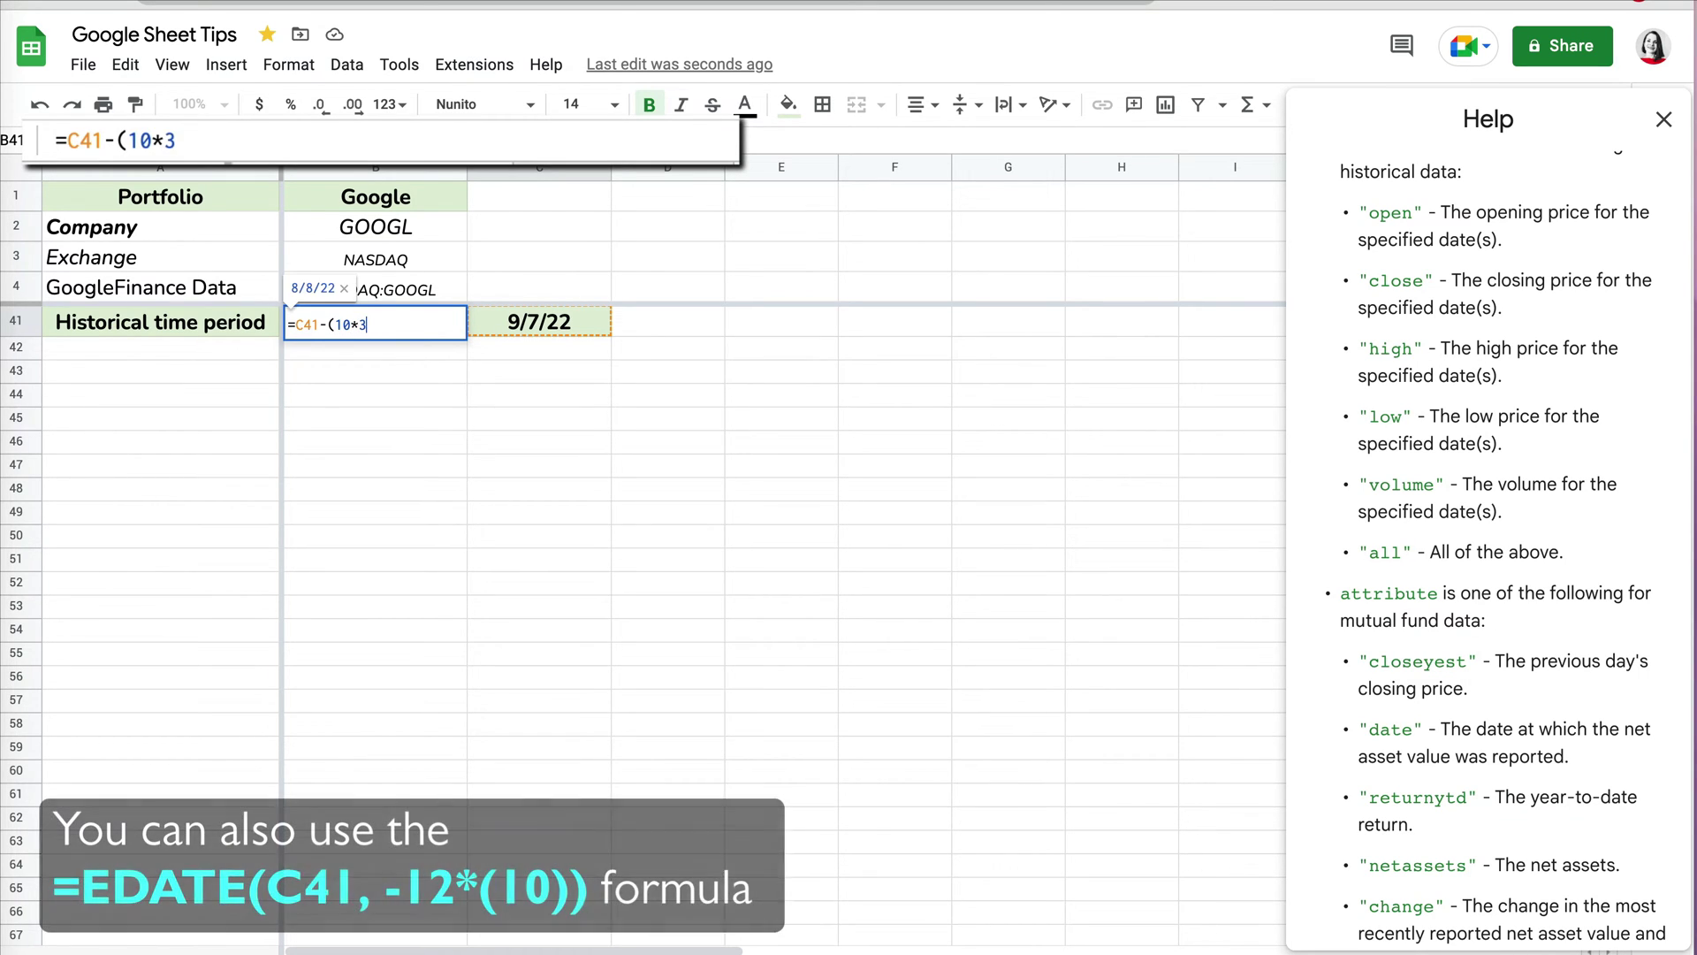
pyautogui.write('65)-2')
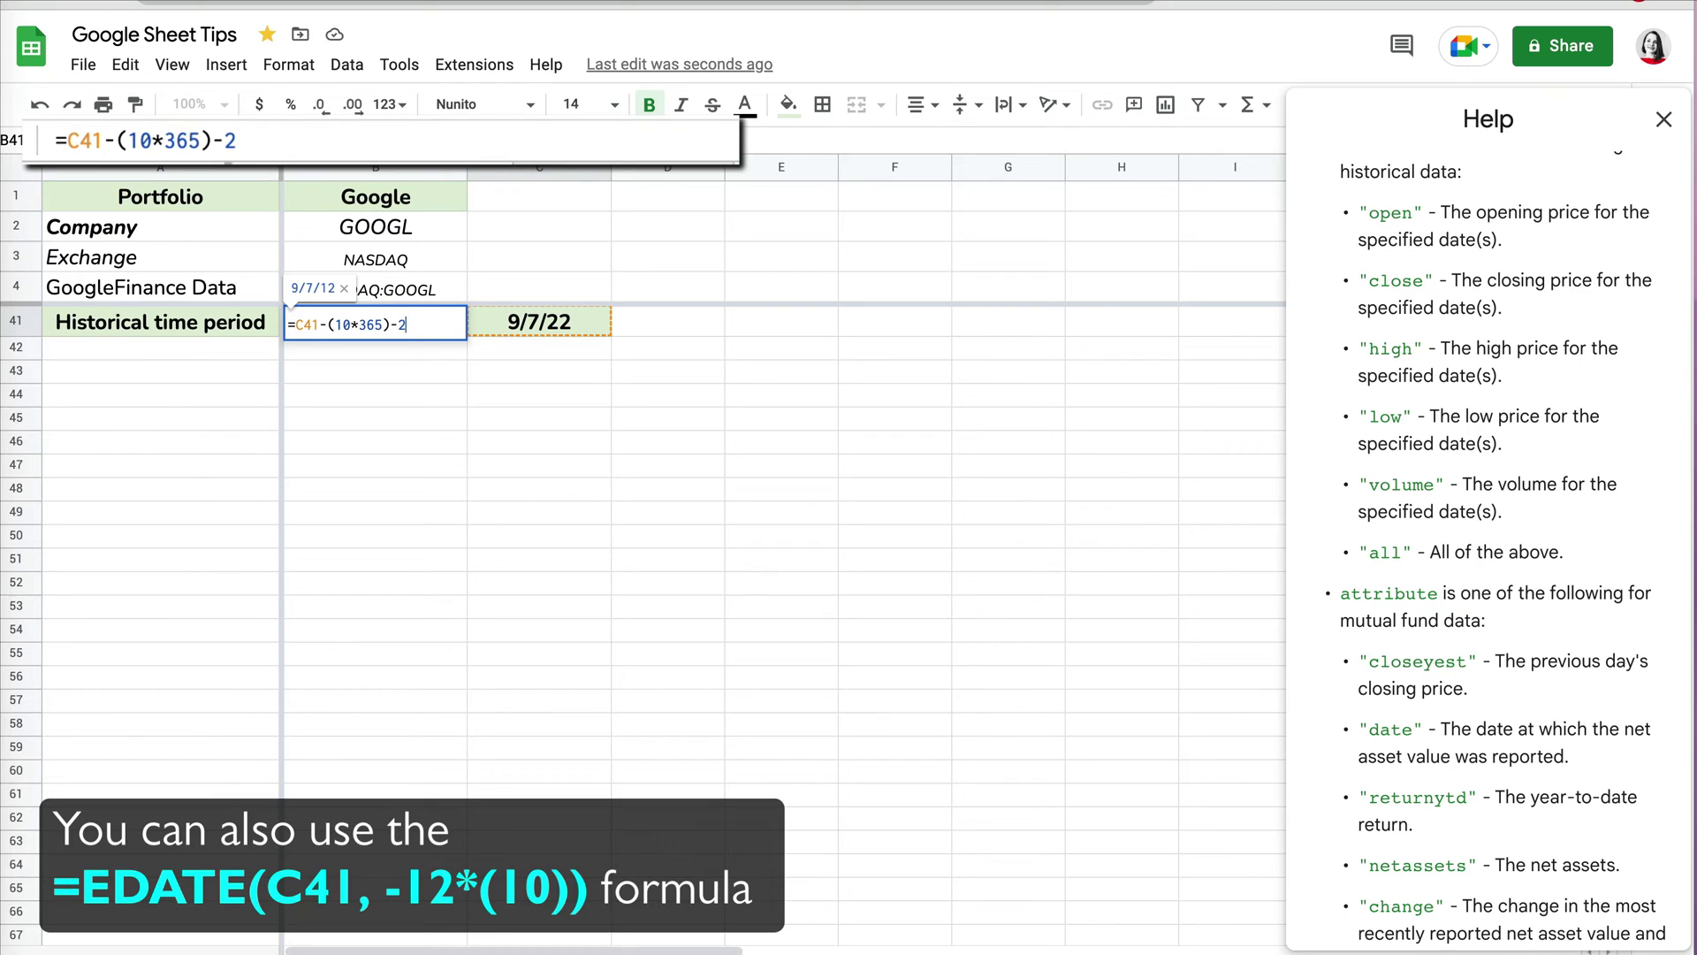
pyautogui.press('Return')
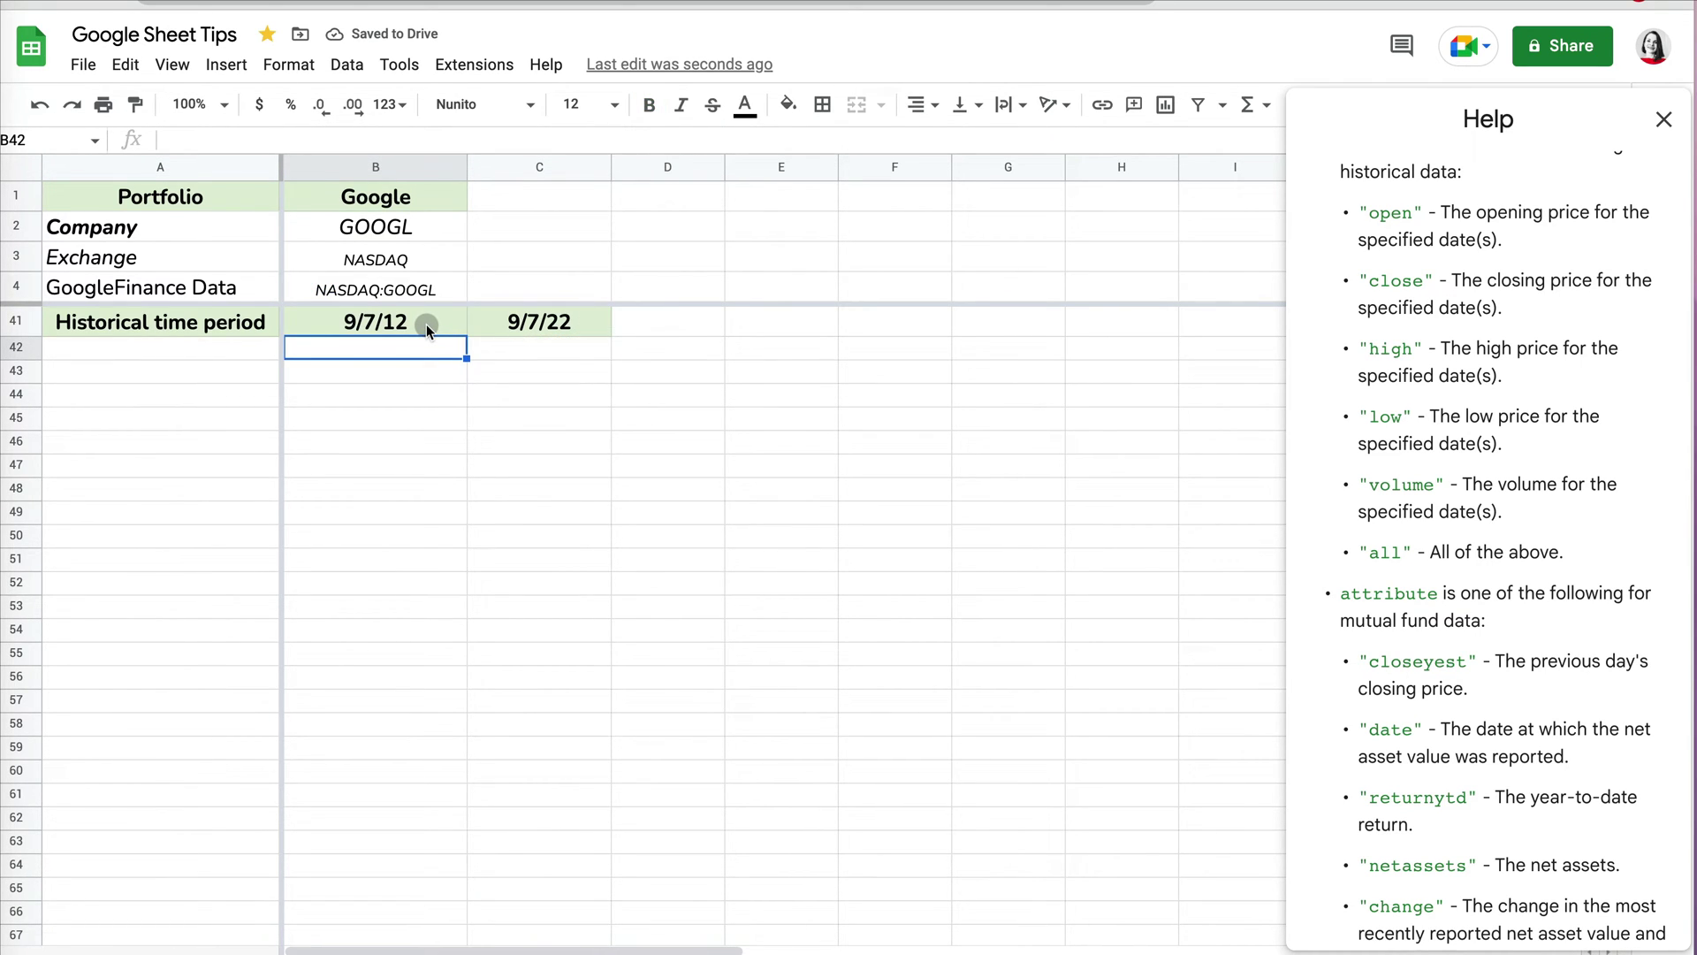
pyautogui.click(529, 311)
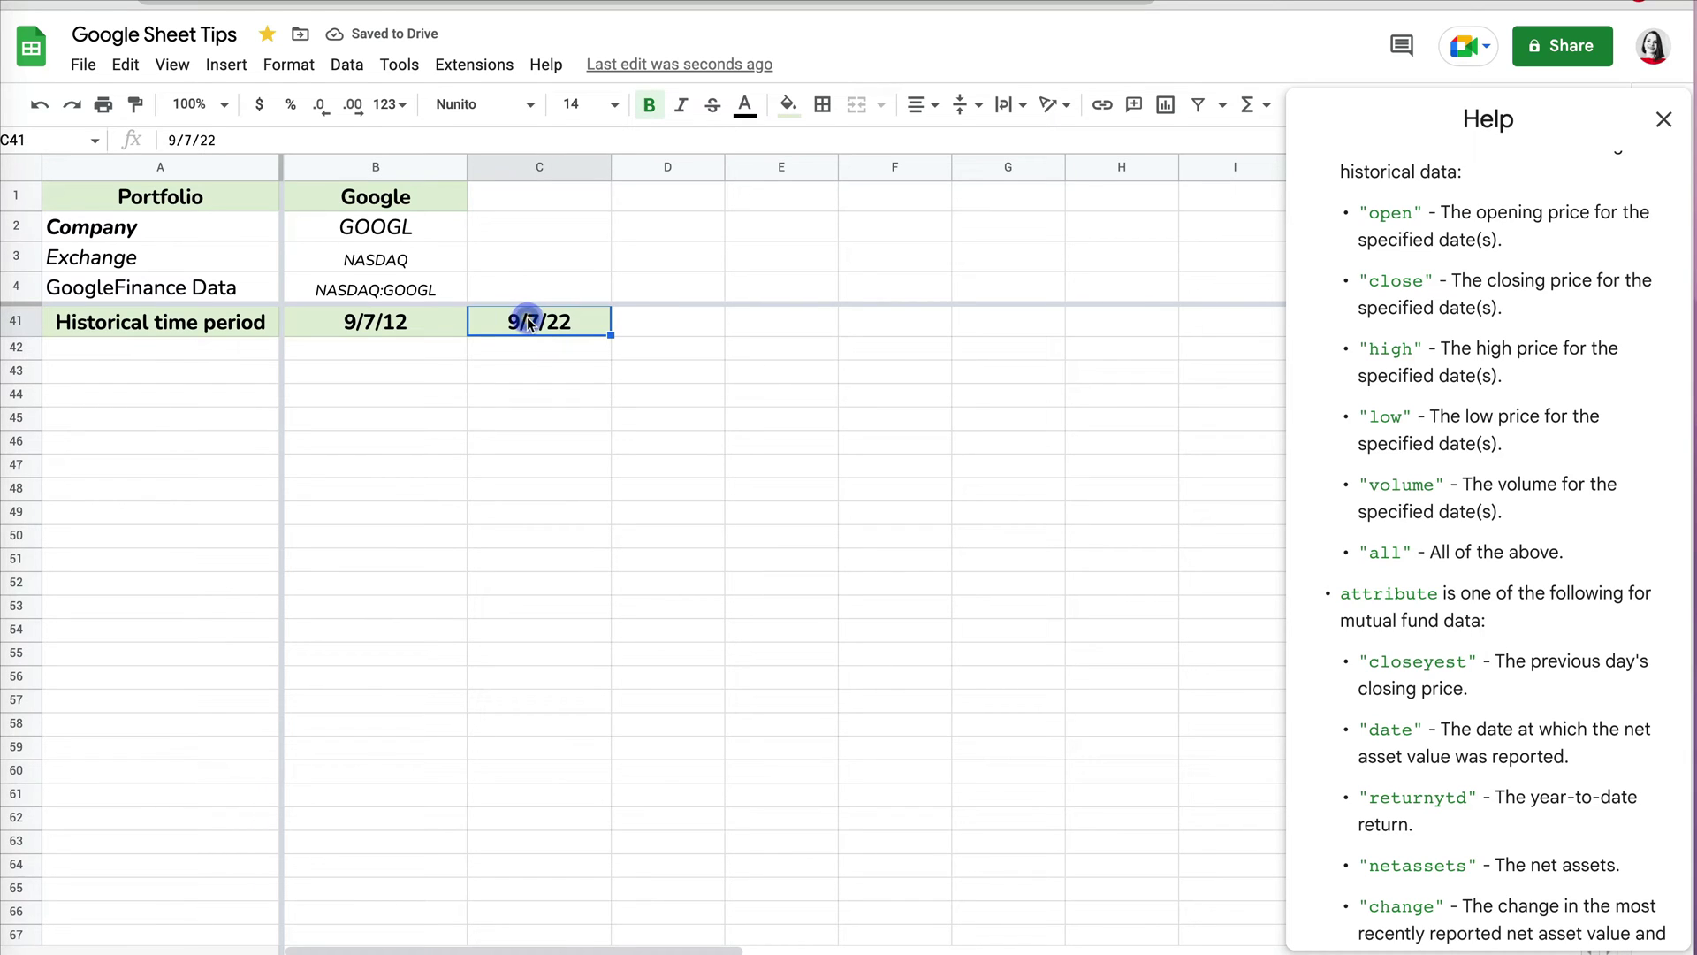
pyautogui.click(440, 351)
# Start a GOOGLEFINANCE formula in B42 using the absolute ticker reference $B$4
pyautogui.write('=')
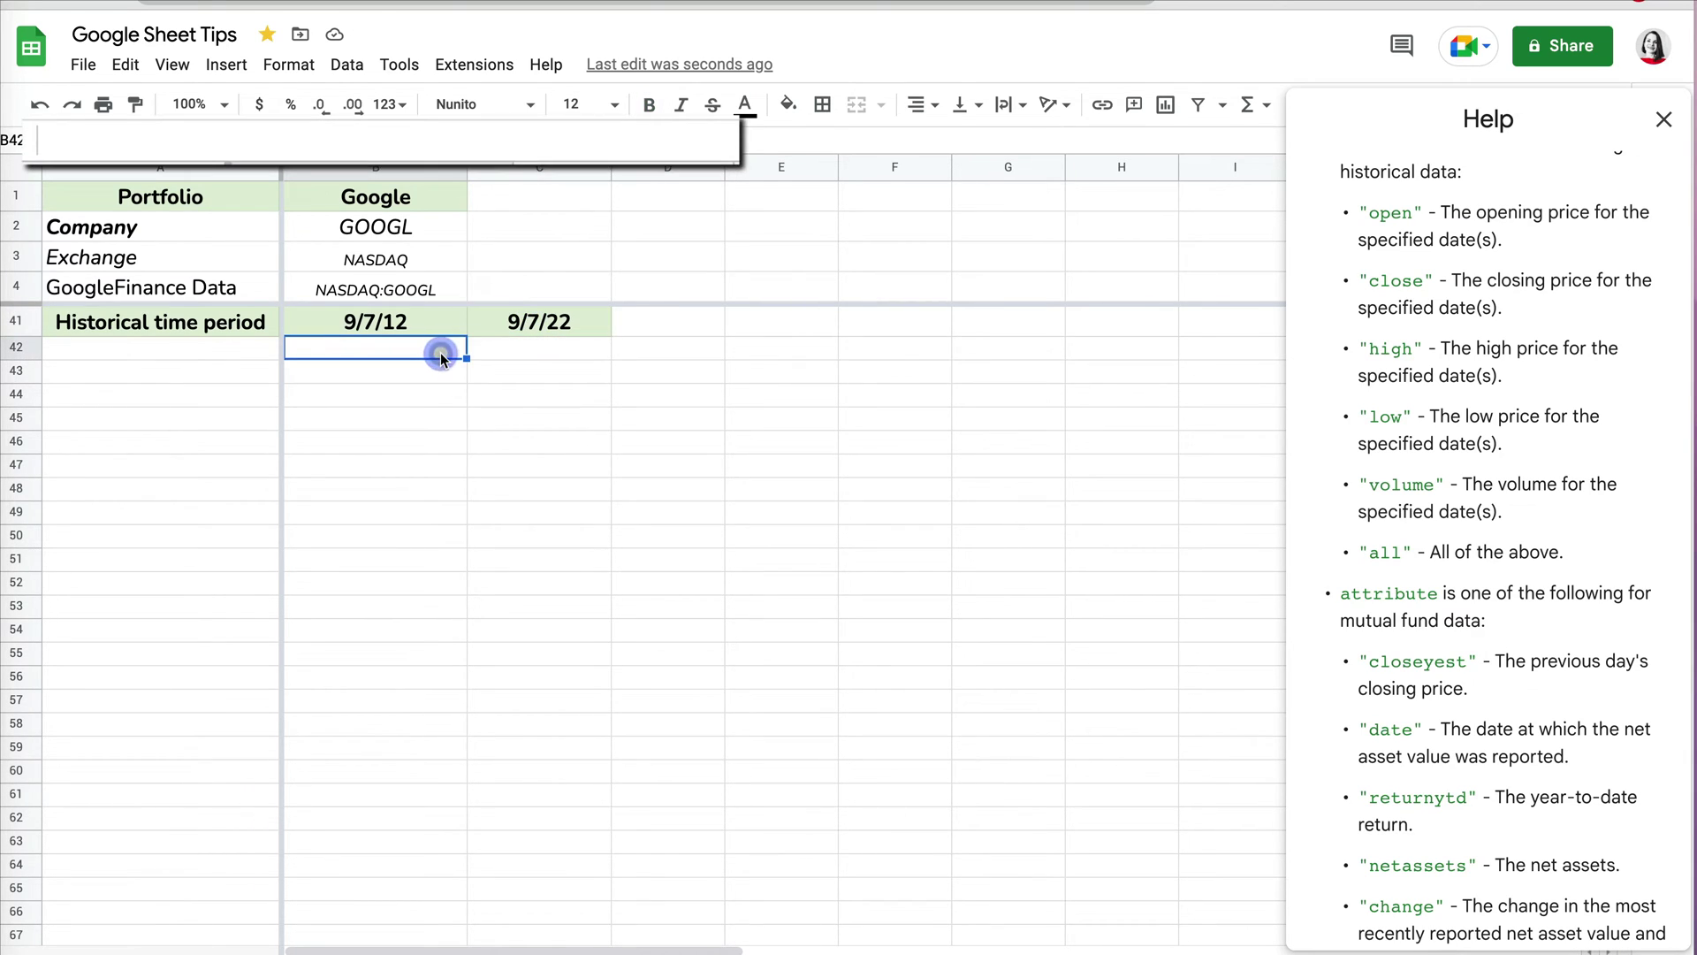
pyautogui.write('goo')
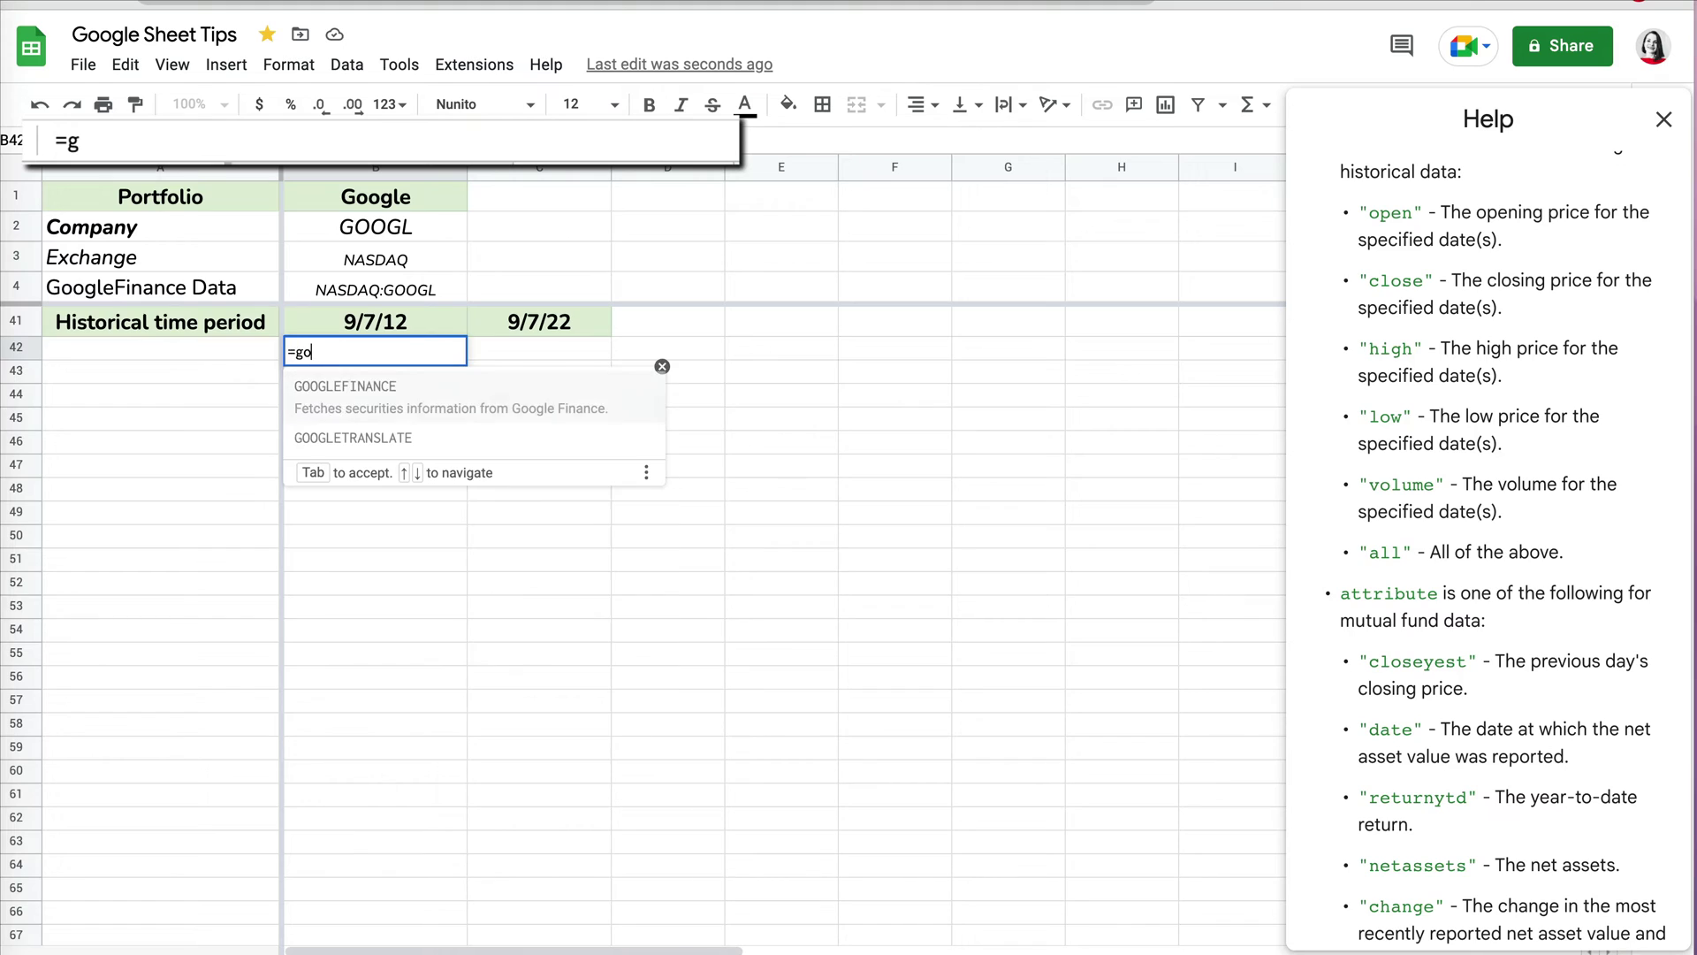
pyautogui.click(375, 386)
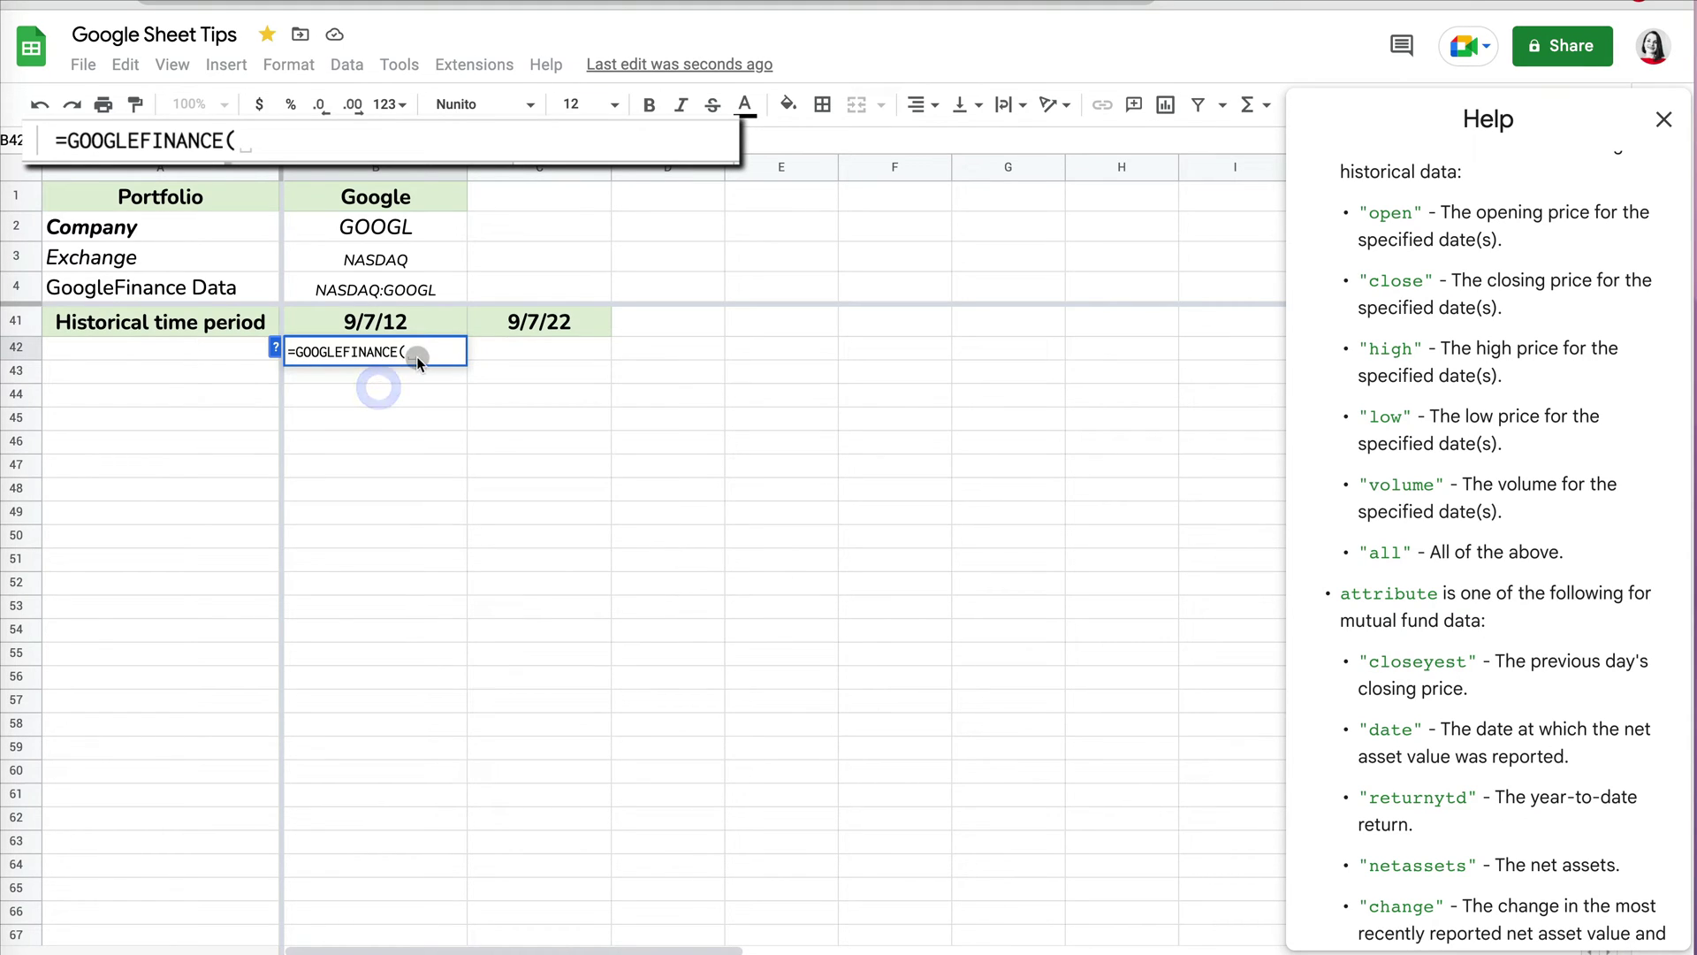
pyautogui.click(416, 351)
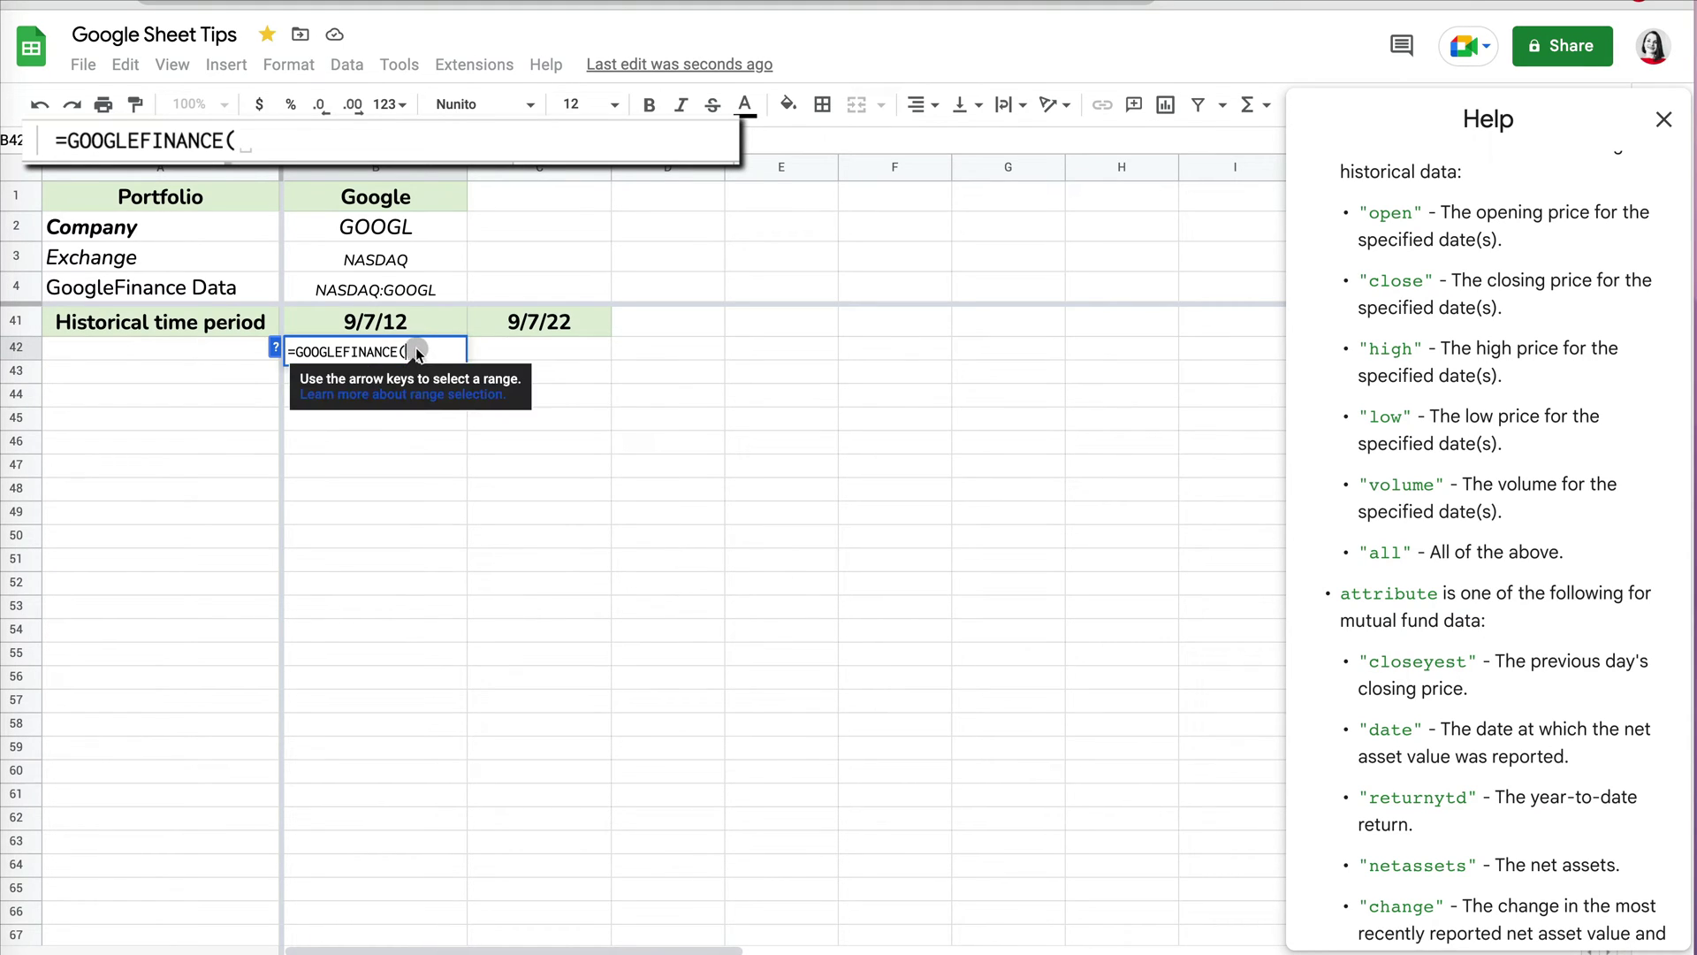
pyautogui.click(382, 290)
pyautogui.press('F4')
pyautogui.write(',')
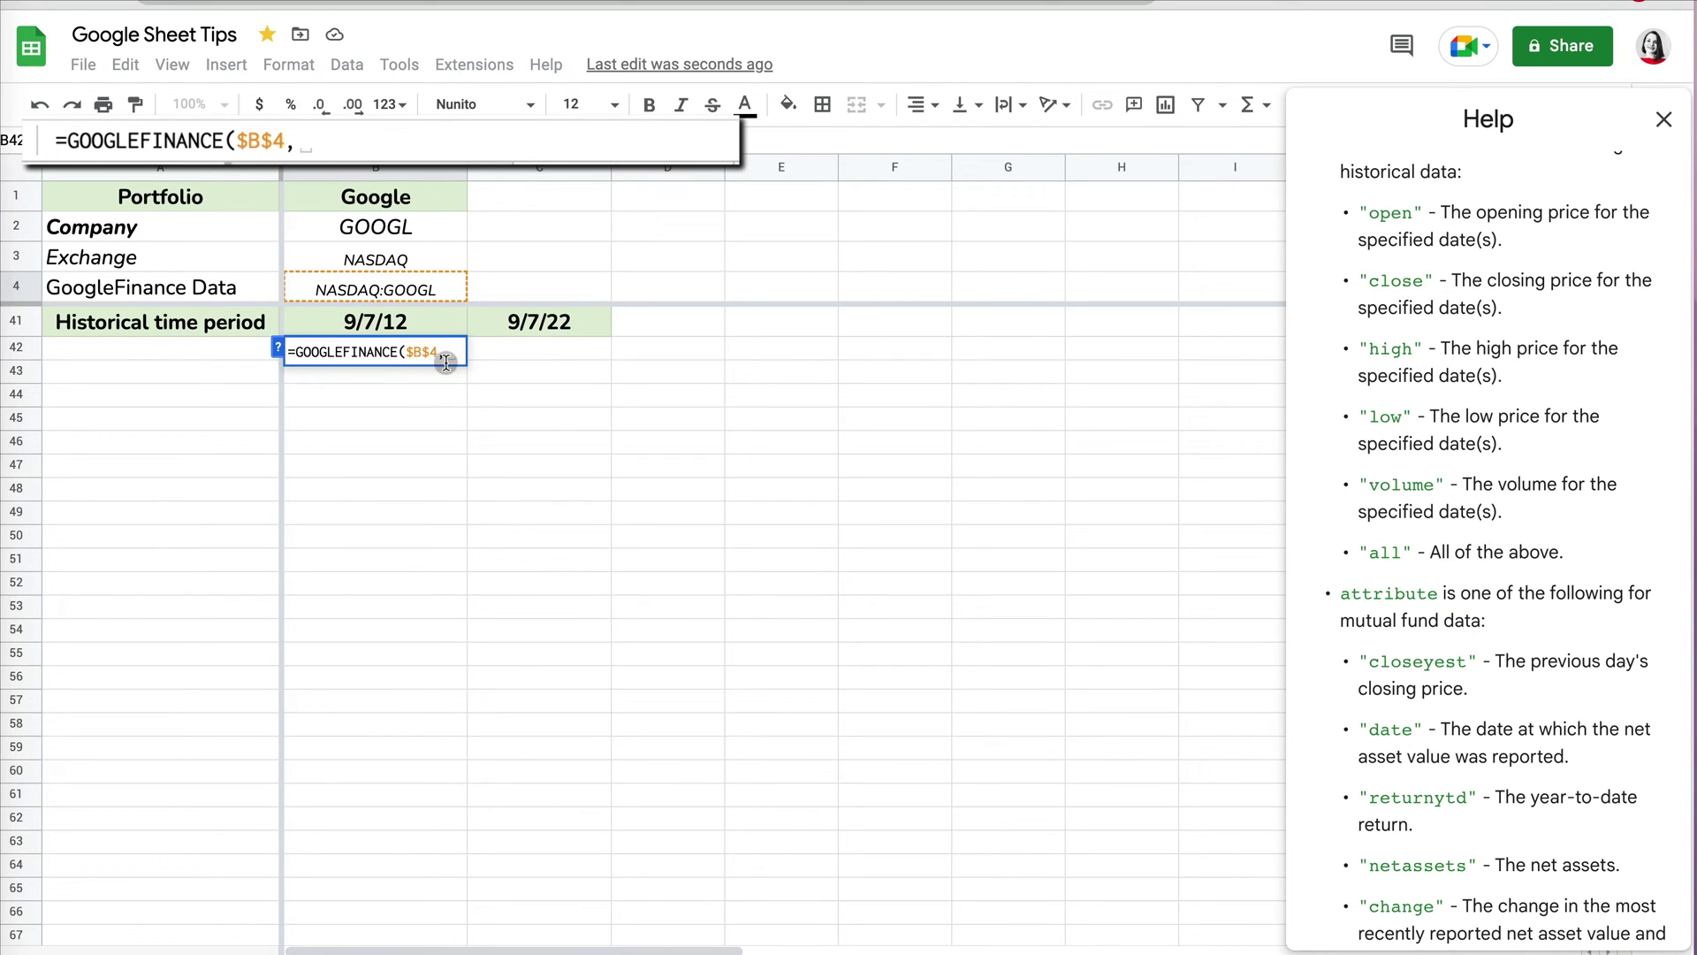
# Add the "close" attribute and absolute dates $B$41 and $C$41 to the formula
pyautogui.write('"close"')
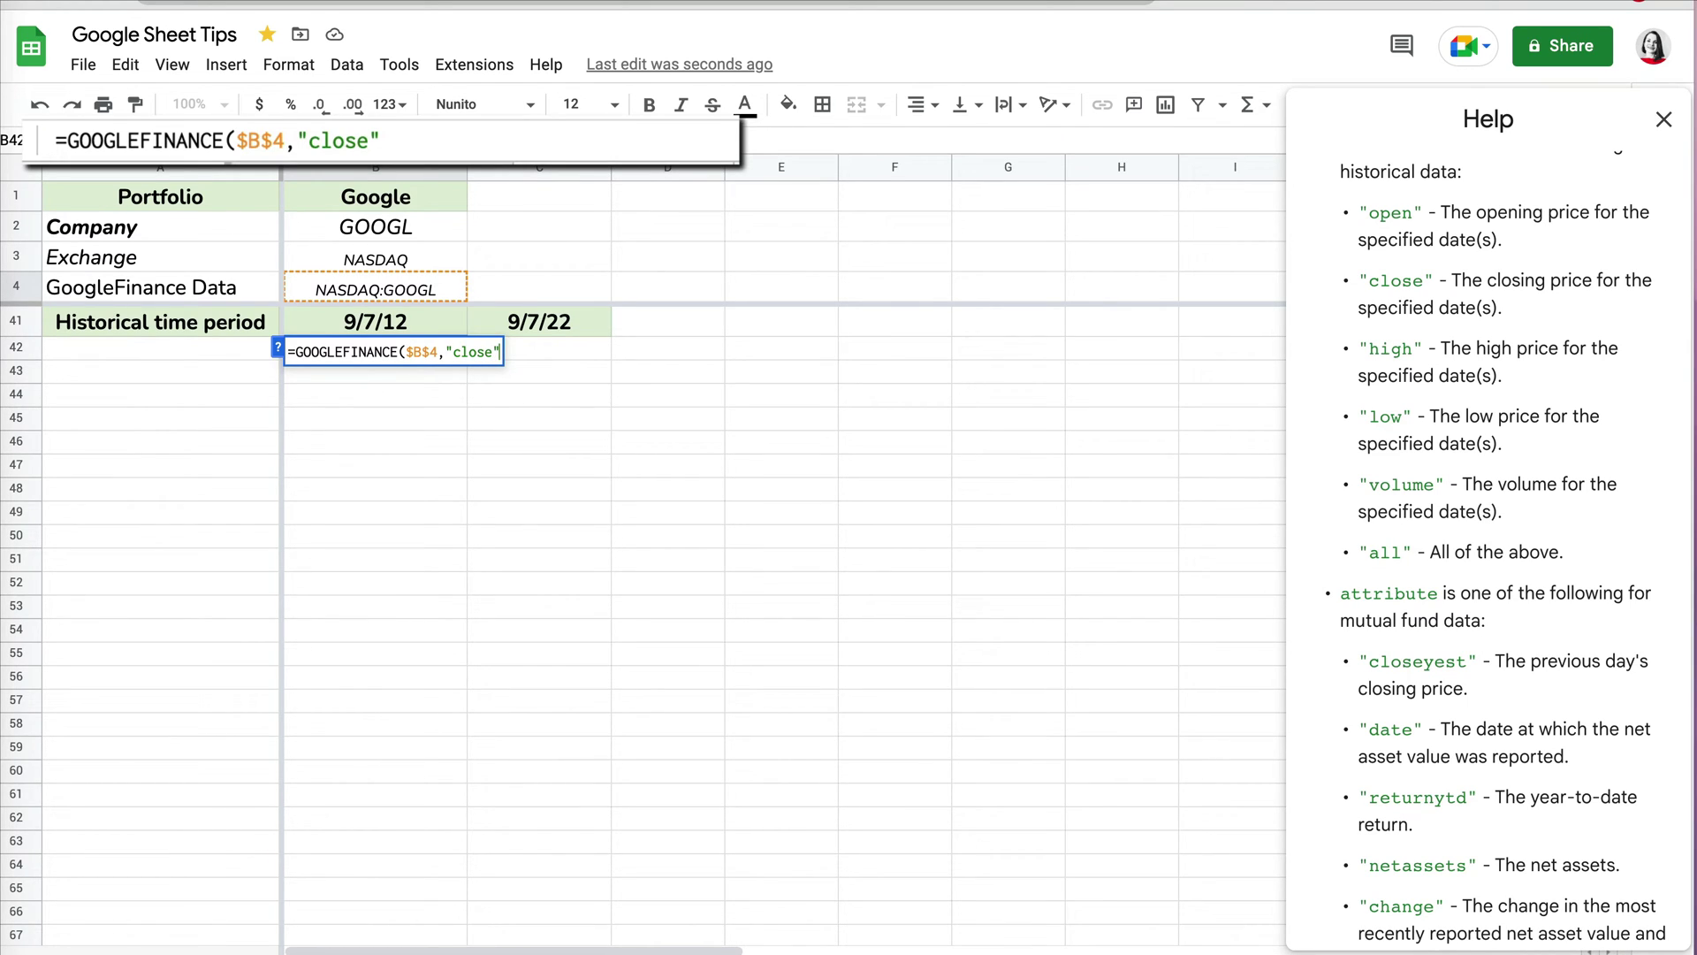
pyautogui.write(',')
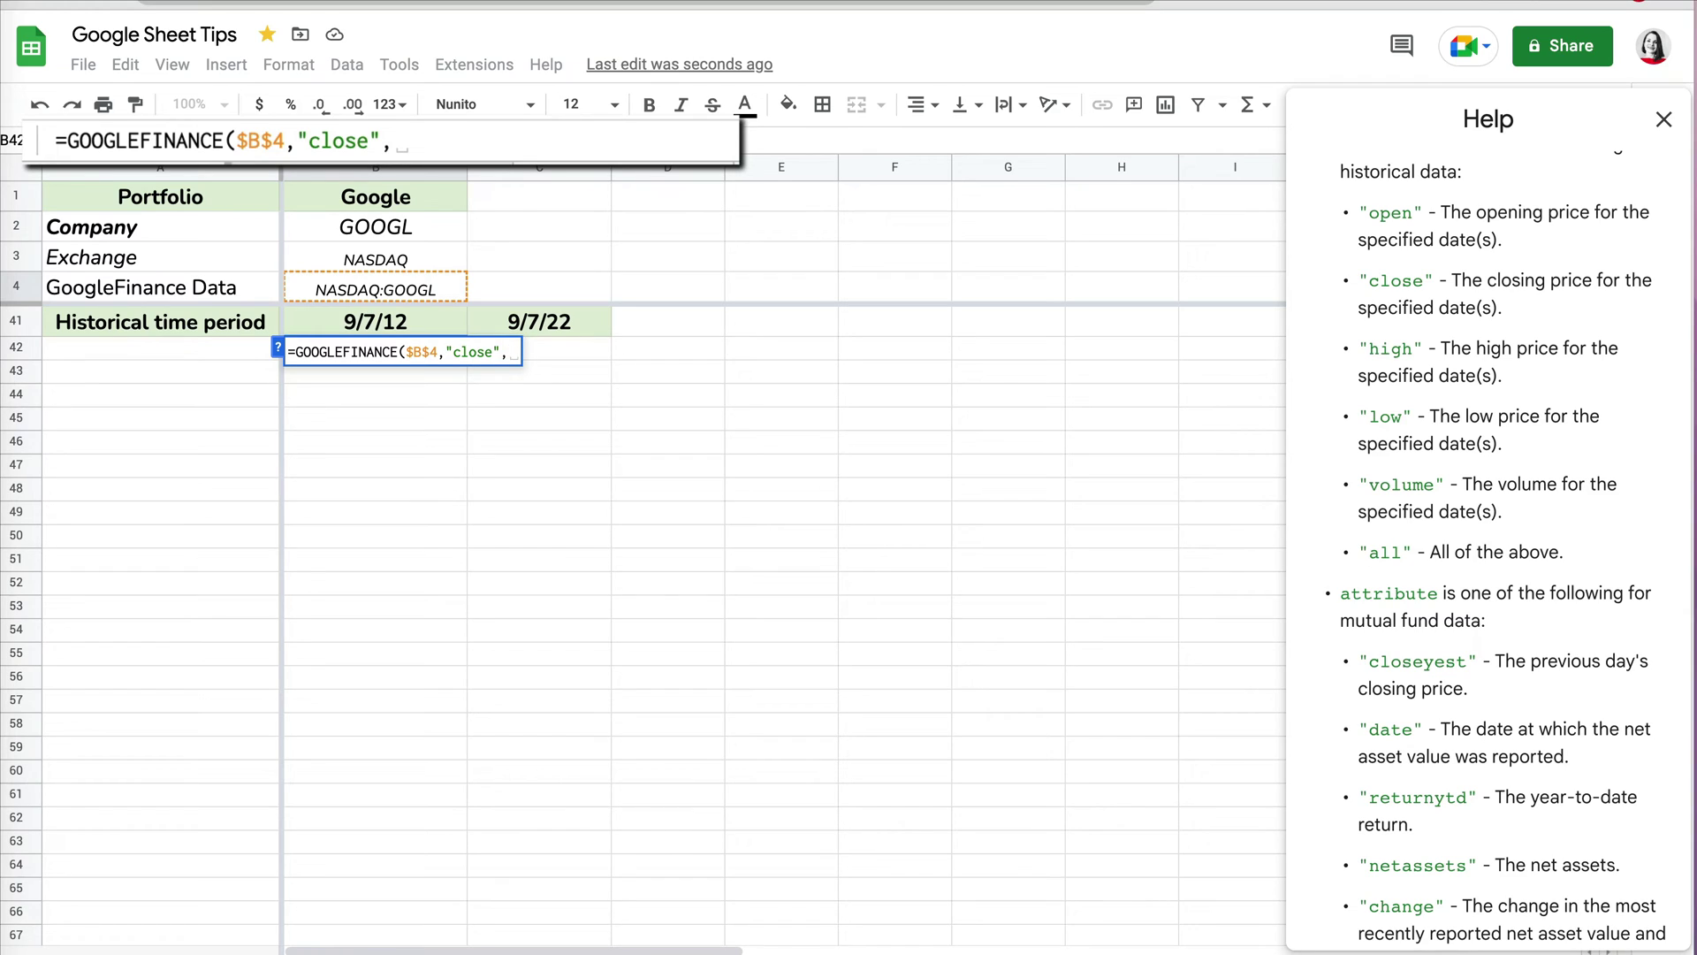
pyautogui.click(410, 325)
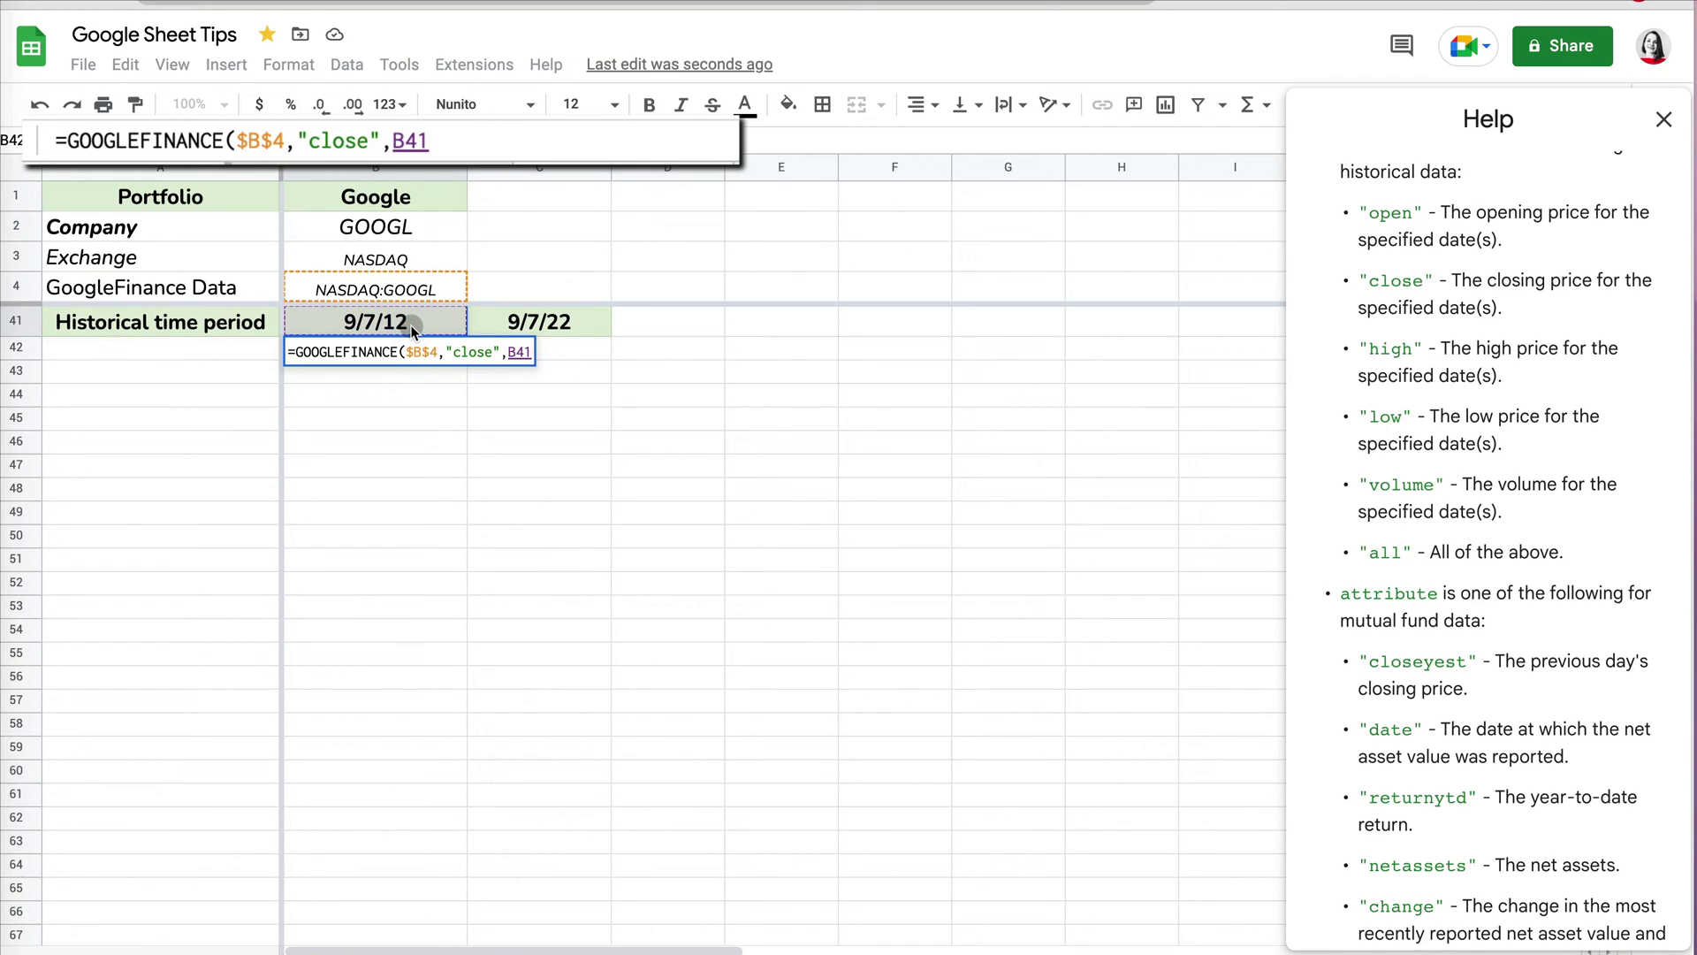
pyautogui.press('F4')
pyautogui.write(',')
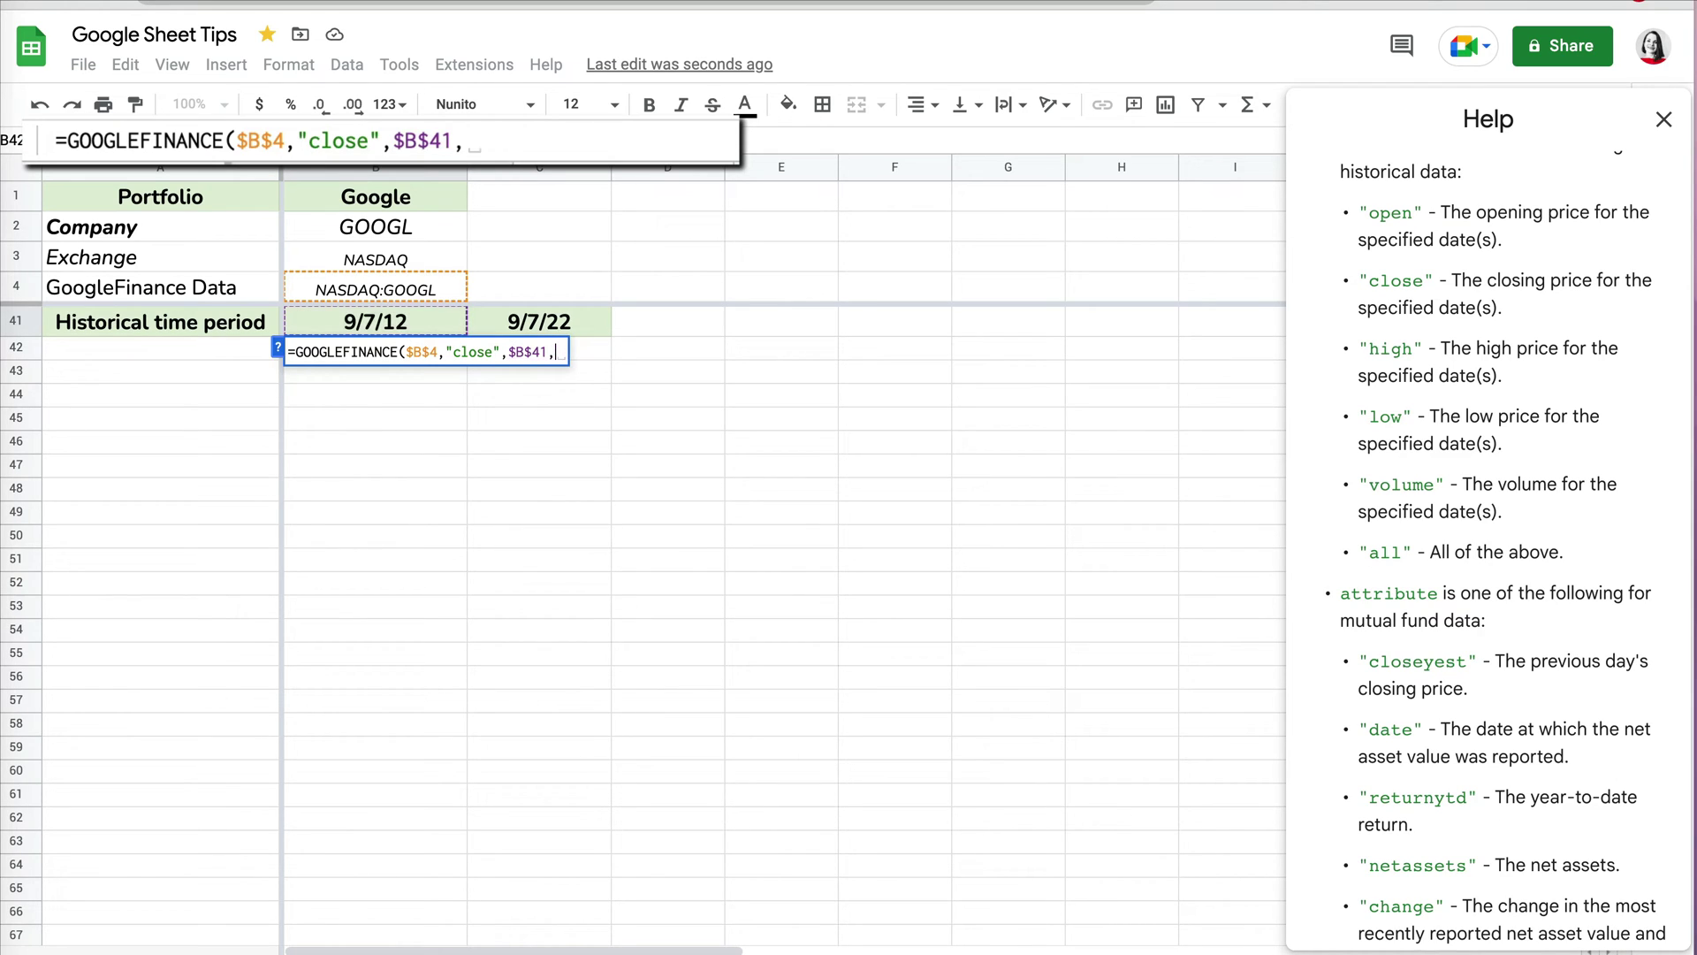
pyautogui.click(558, 332)
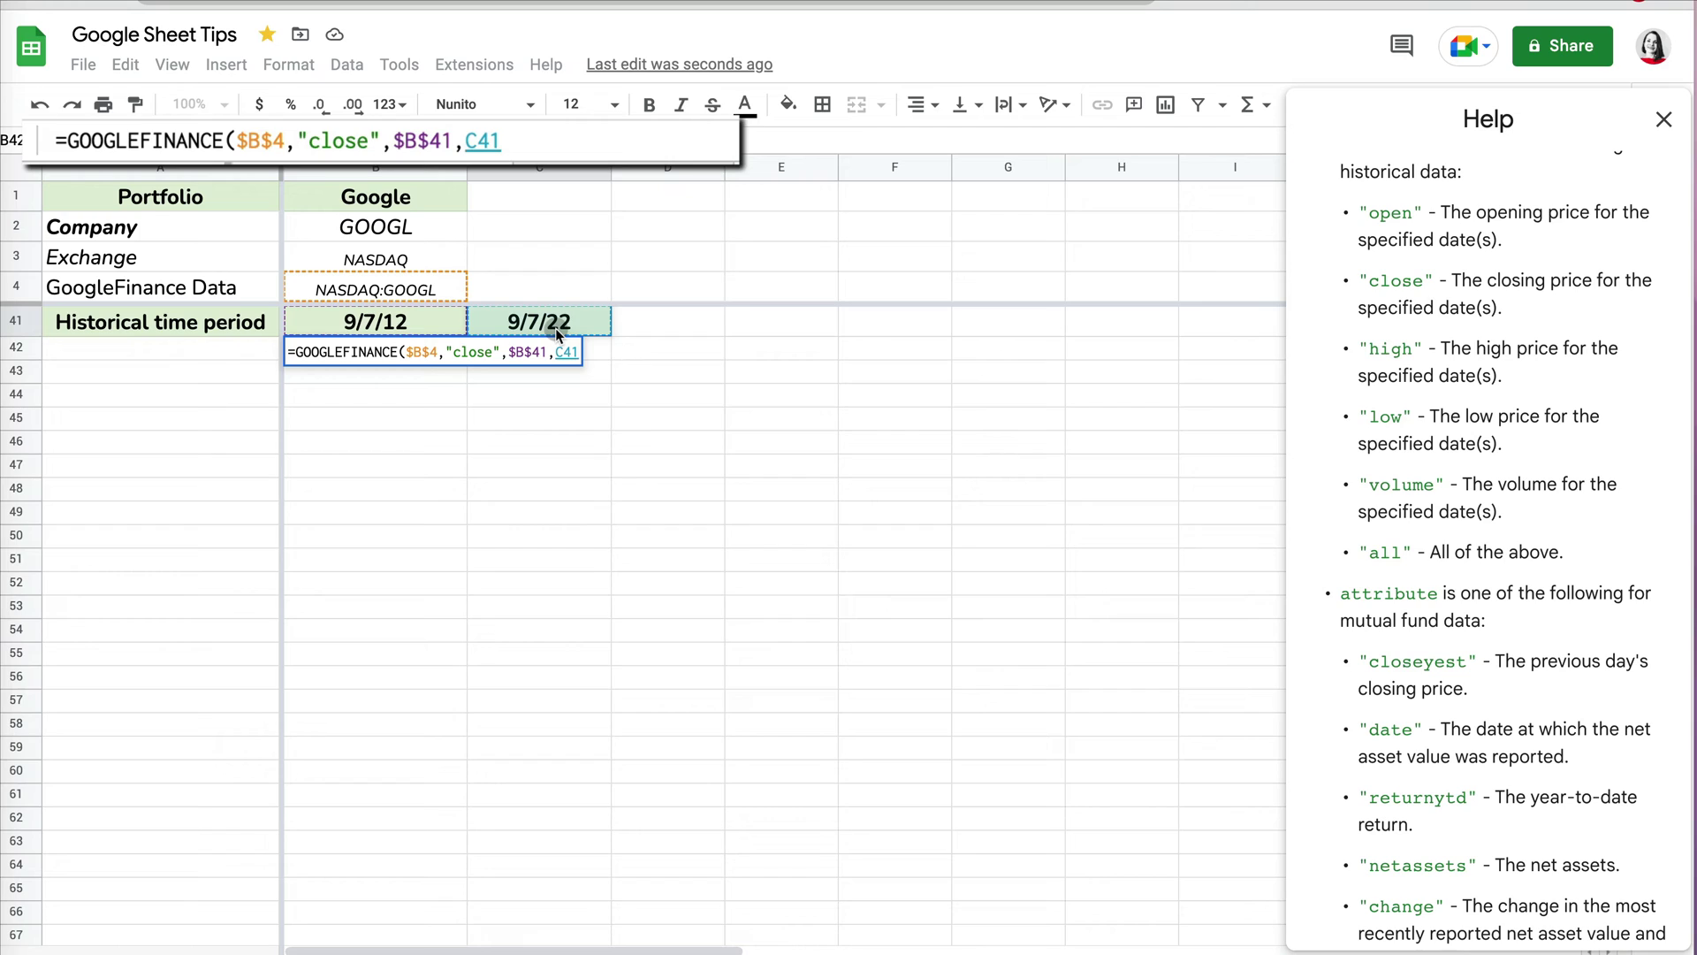
pyautogui.press('F4')
# End B42's formula with the "weekly" interval to return weekly closes starting 17.65
pyautogui.write(',')
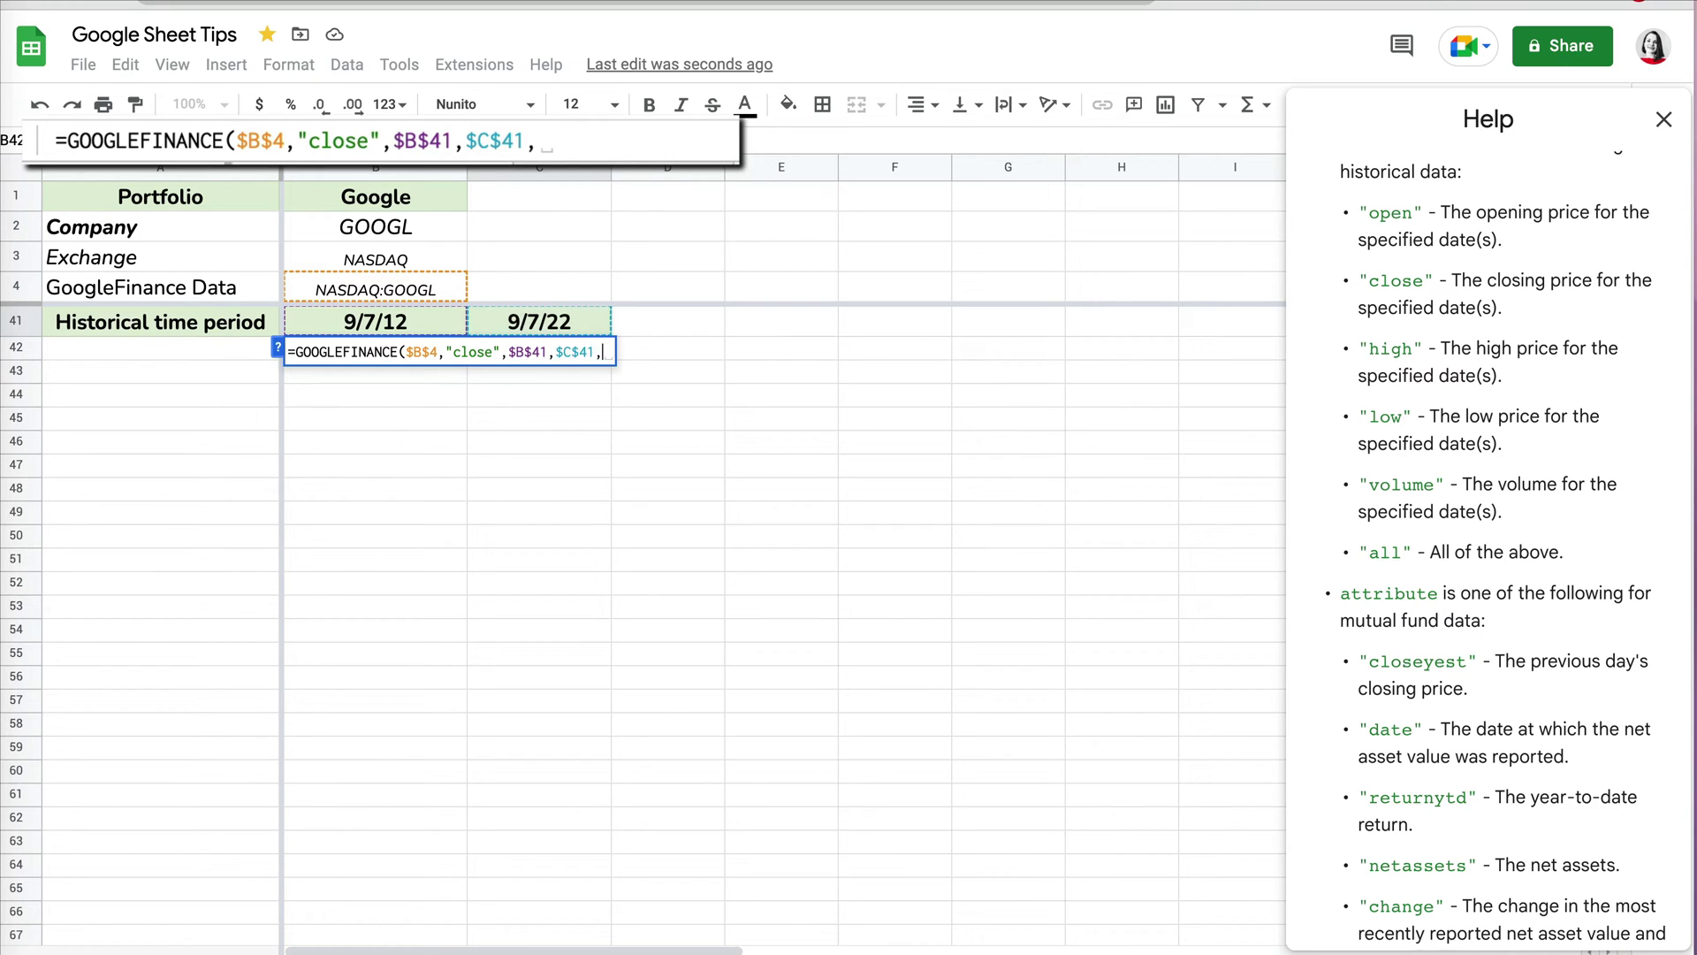
pyautogui.scroll(5, 1402, 515)
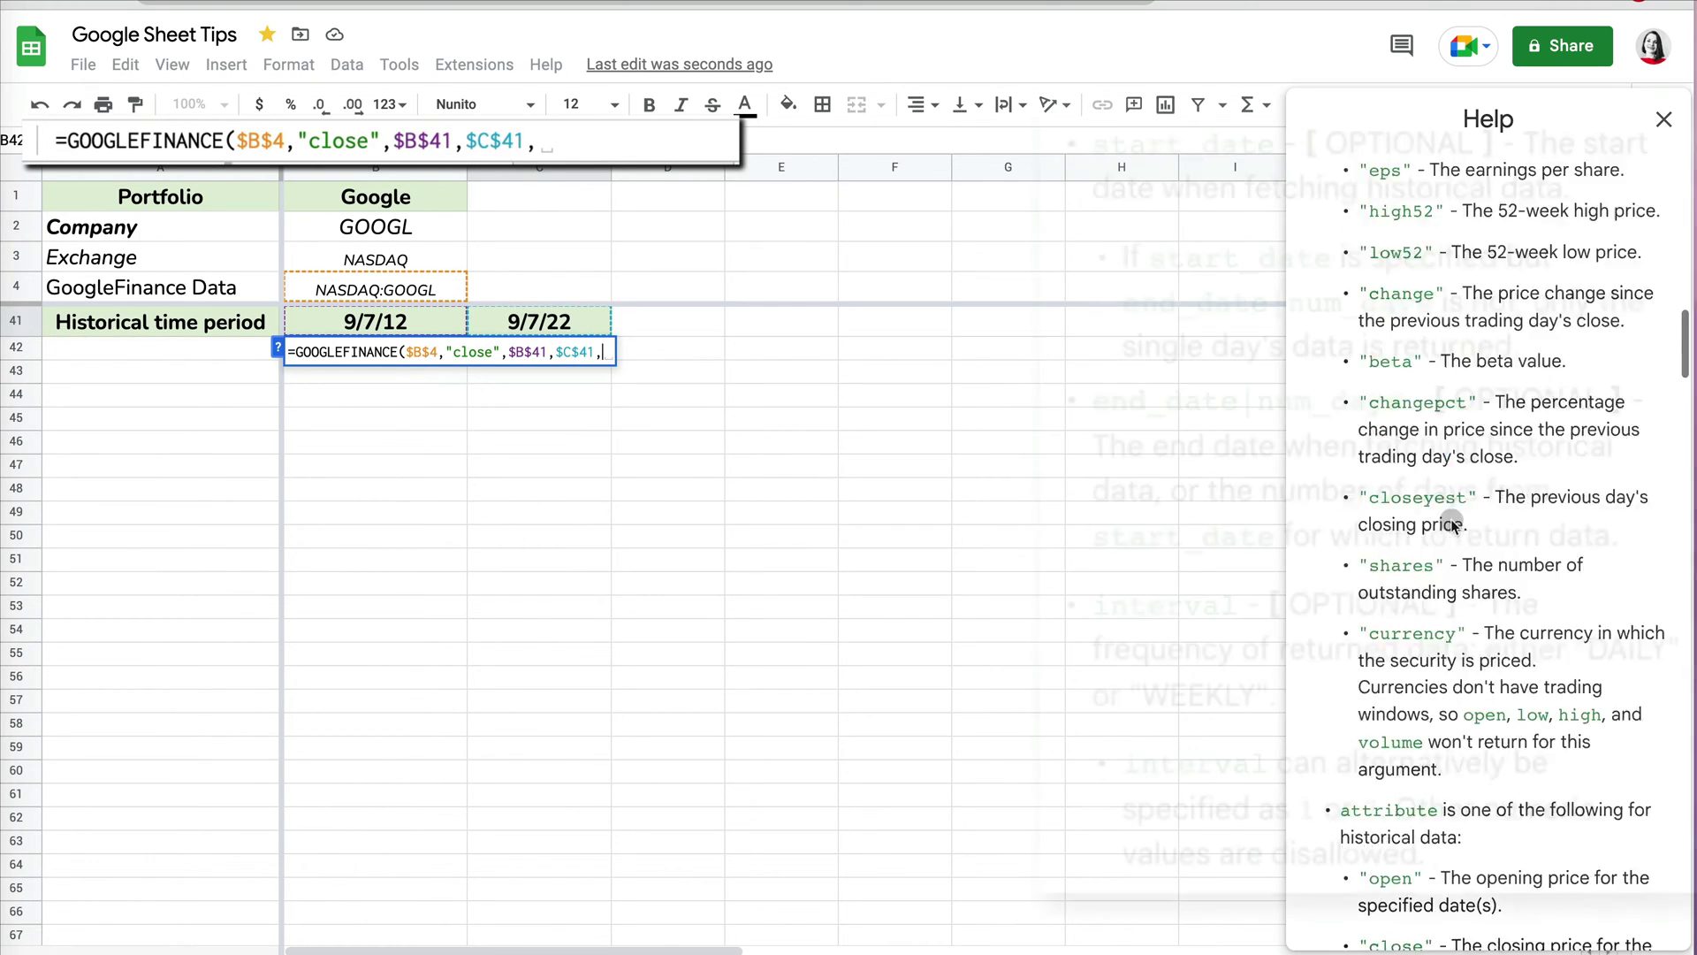
pyautogui.scroll(5, 1402, 515)
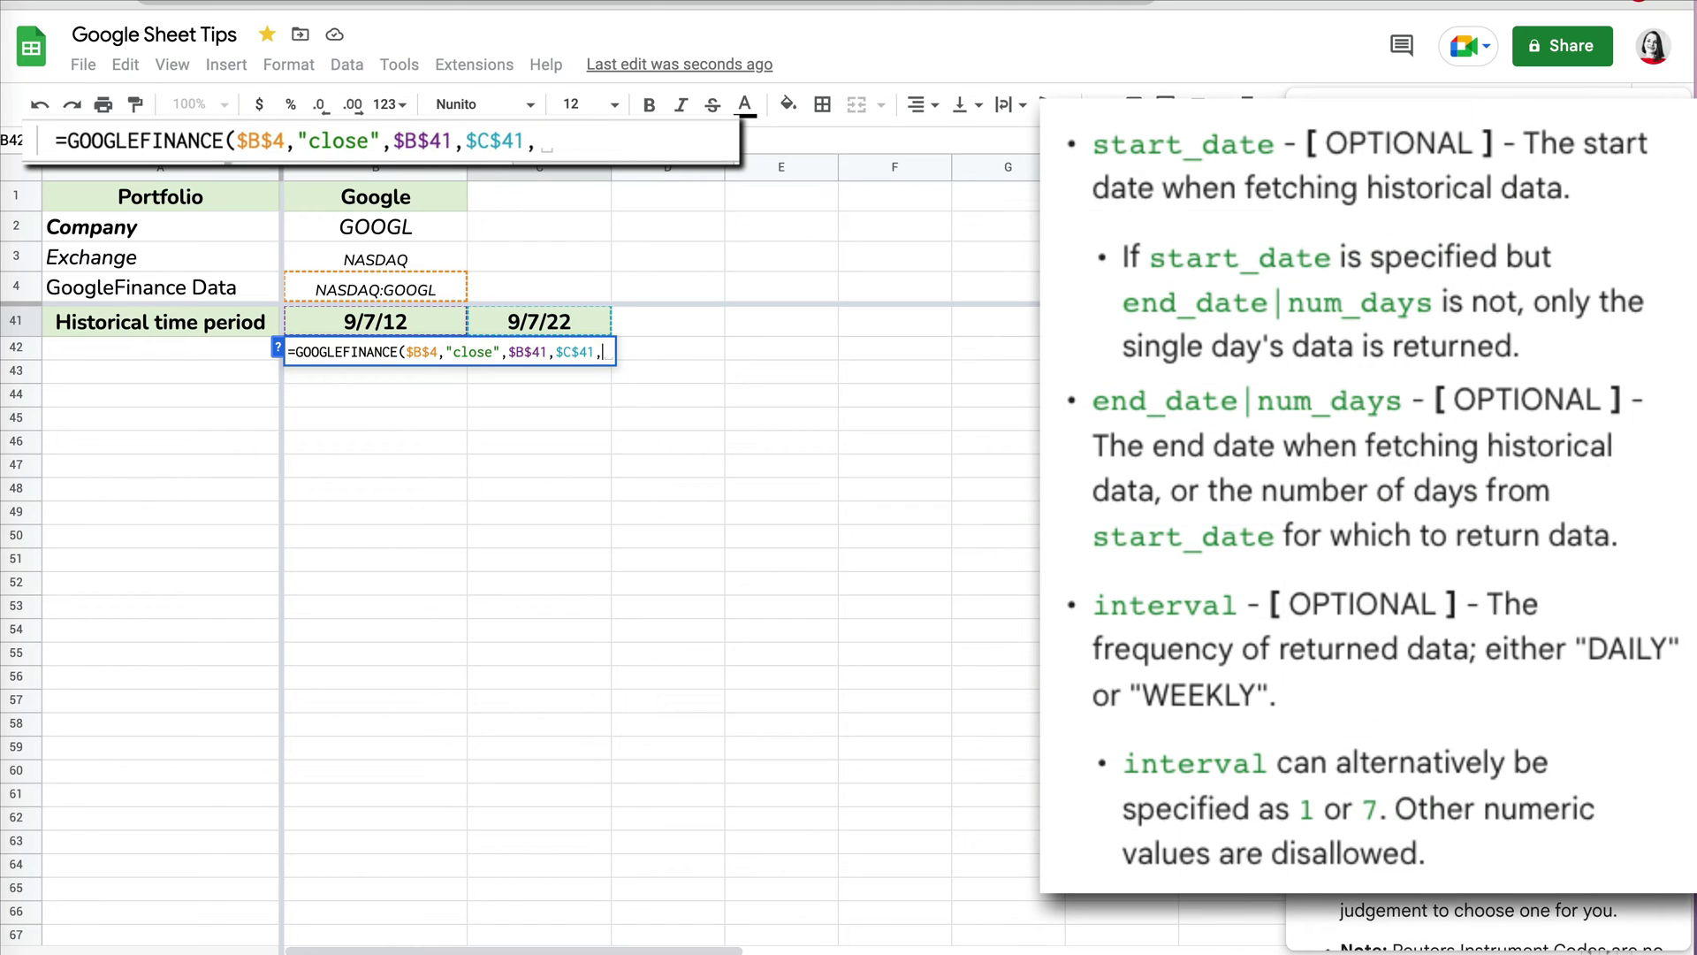
pyautogui.scroll(-2, 1401, 516)
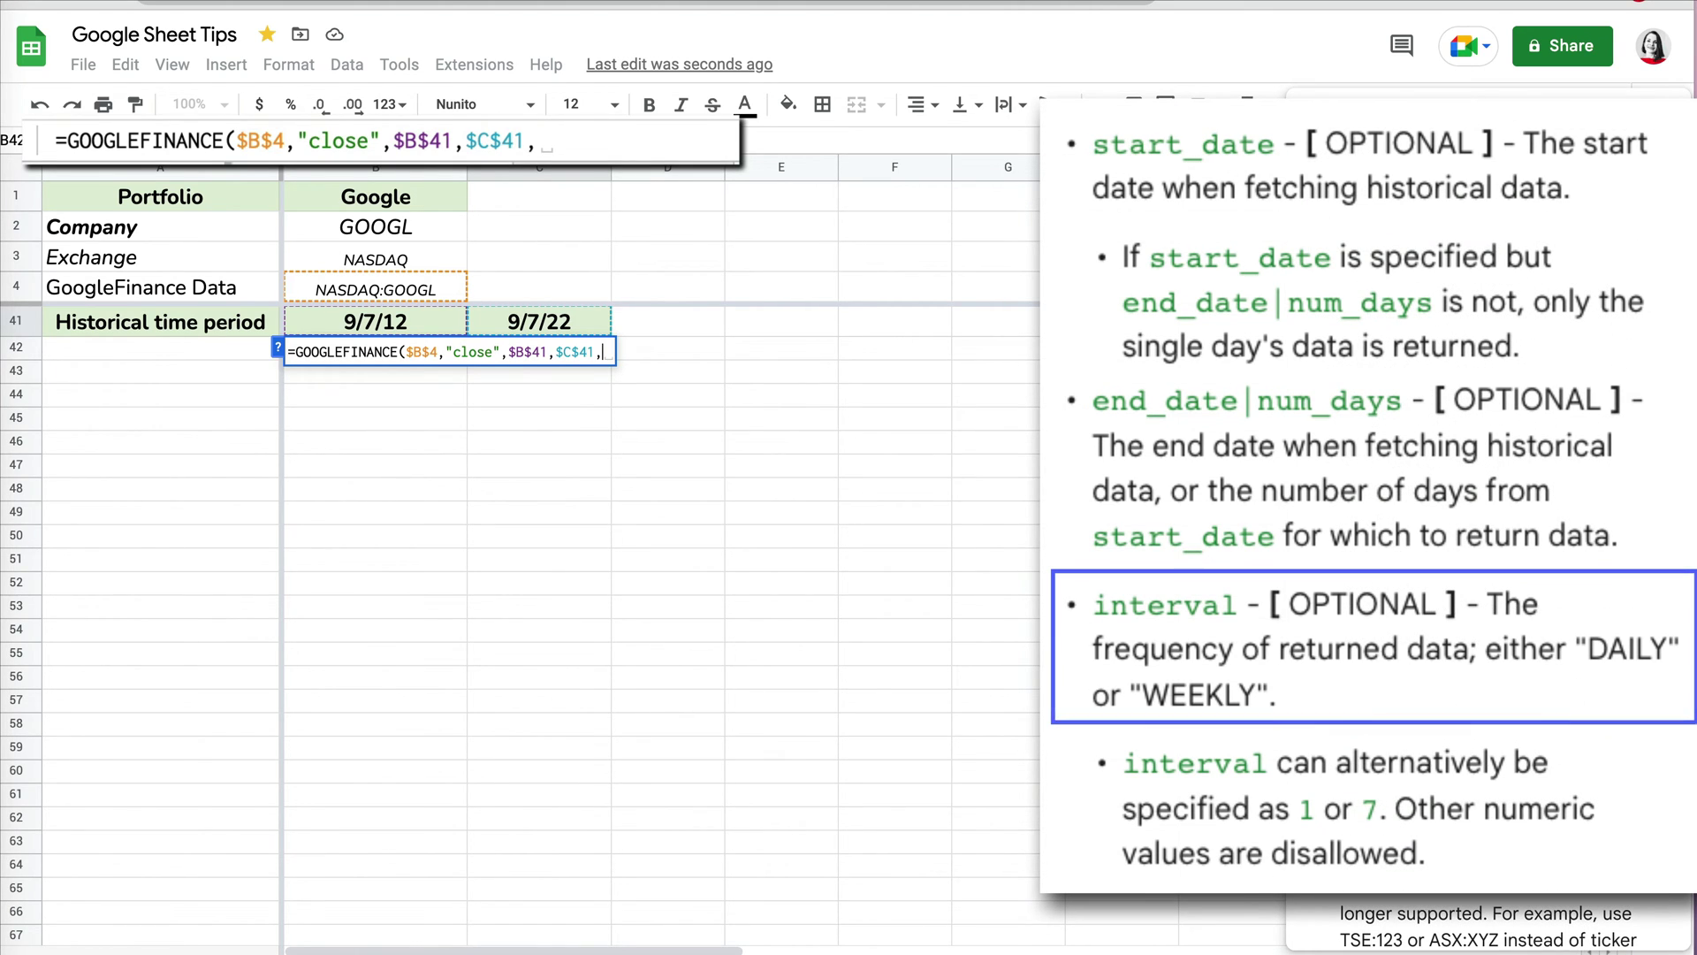
pyautogui.scroll(-2, 1485, 924)
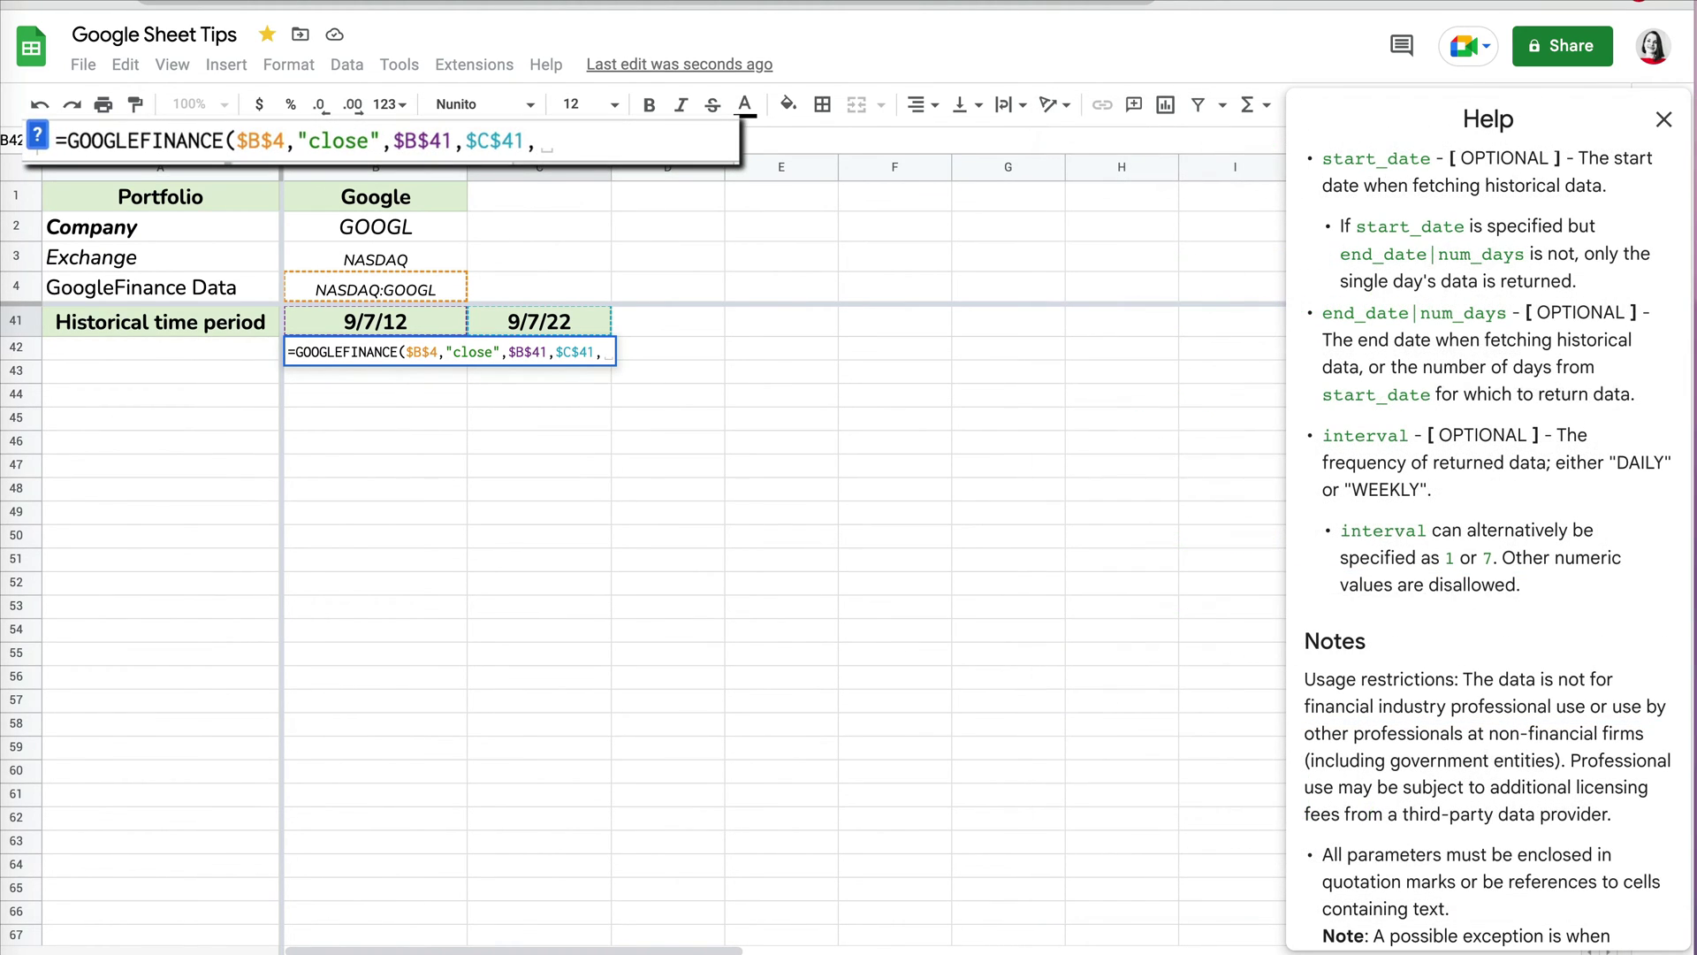
pyautogui.write('"w')
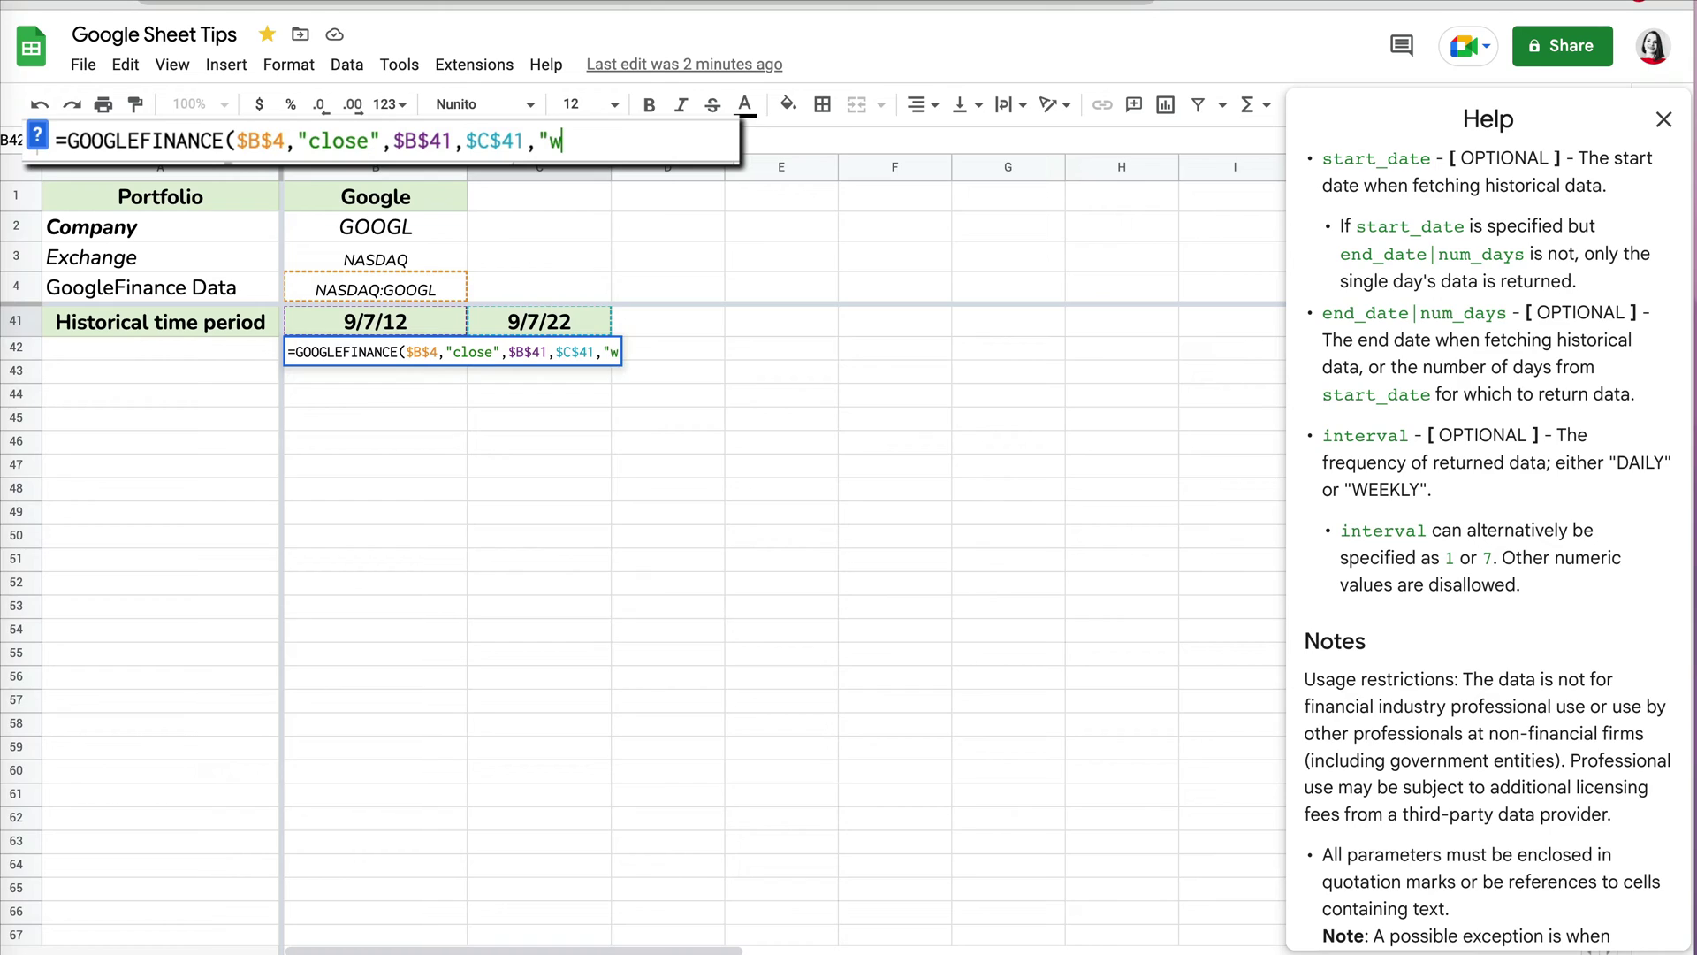
pyautogui.write('eekly"')
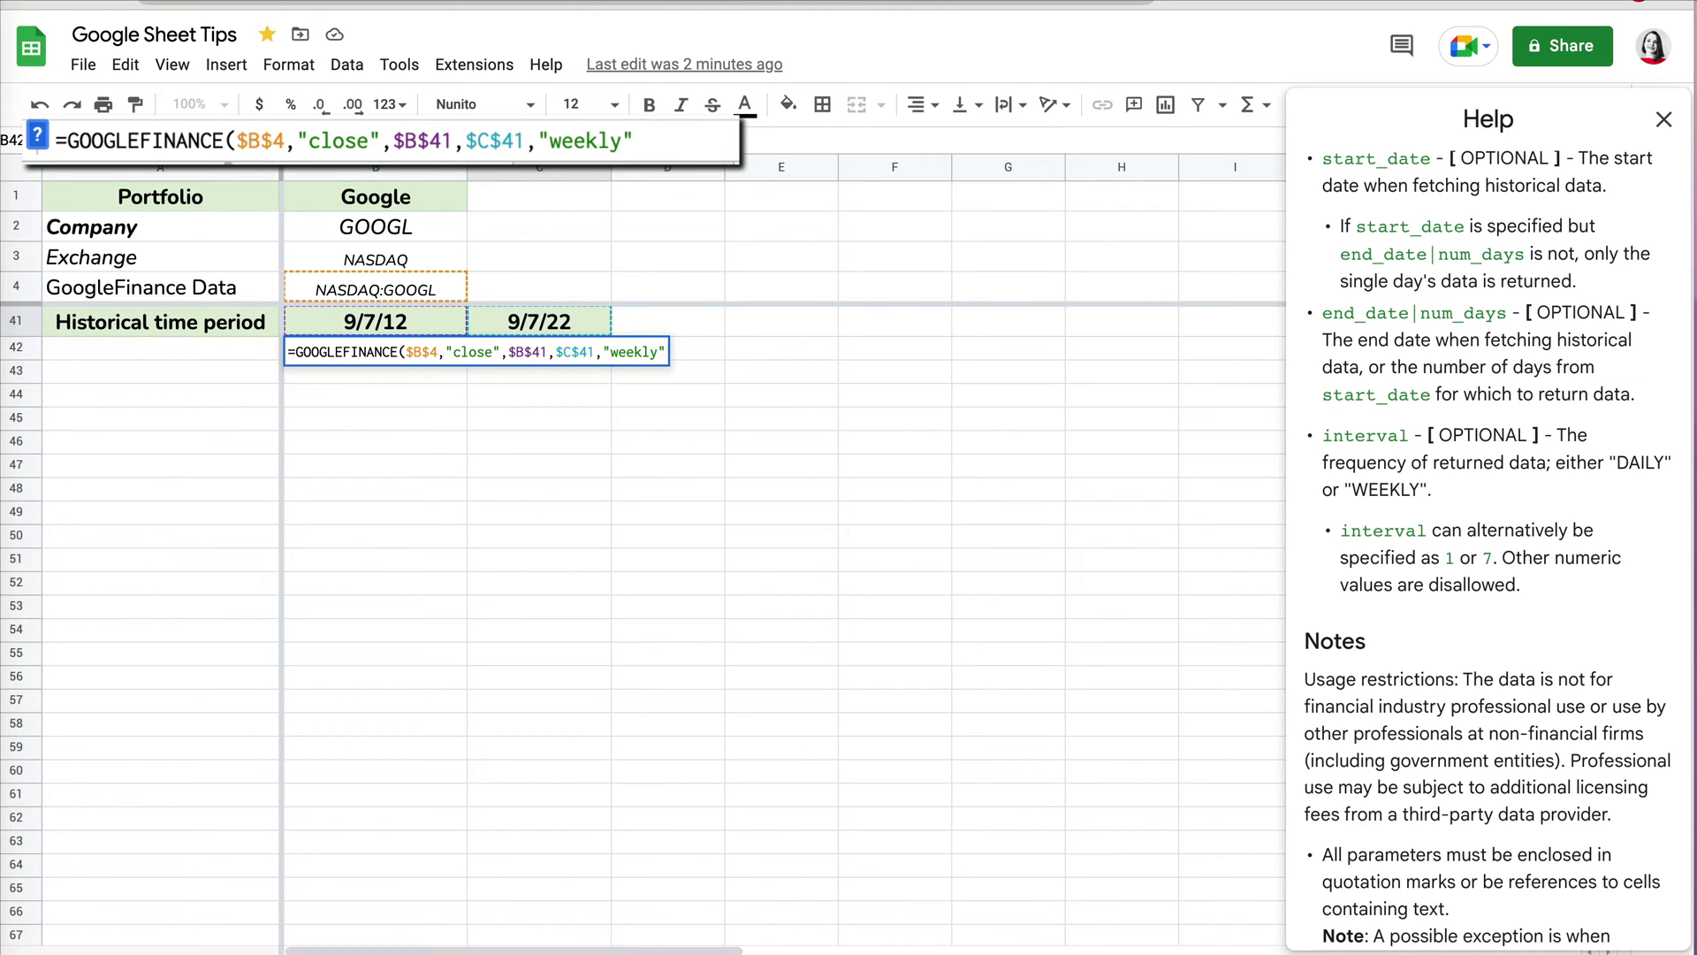
pyautogui.write(')')
pyautogui.press('Return')
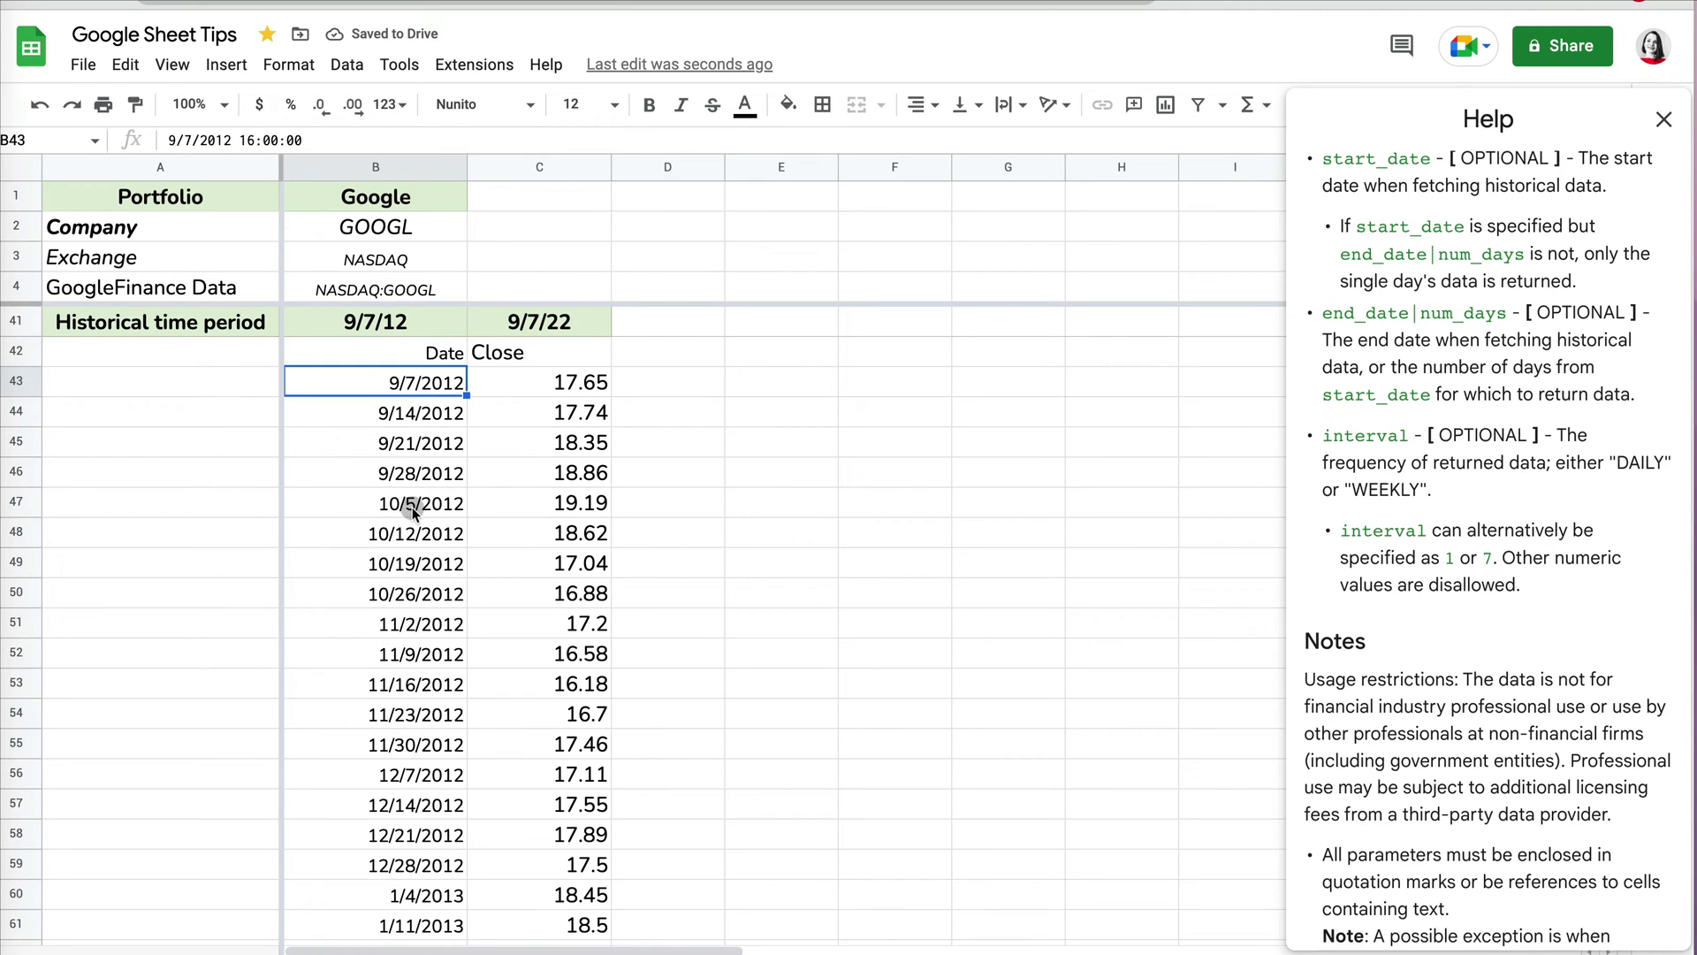
# Select the Date/Close table B42:C564, insert a chart, and move it beside the columns
pyautogui.scroll(-1, 412, 506)
pyautogui.scroll(1, 412, 507)
pyautogui.click(568, 352)
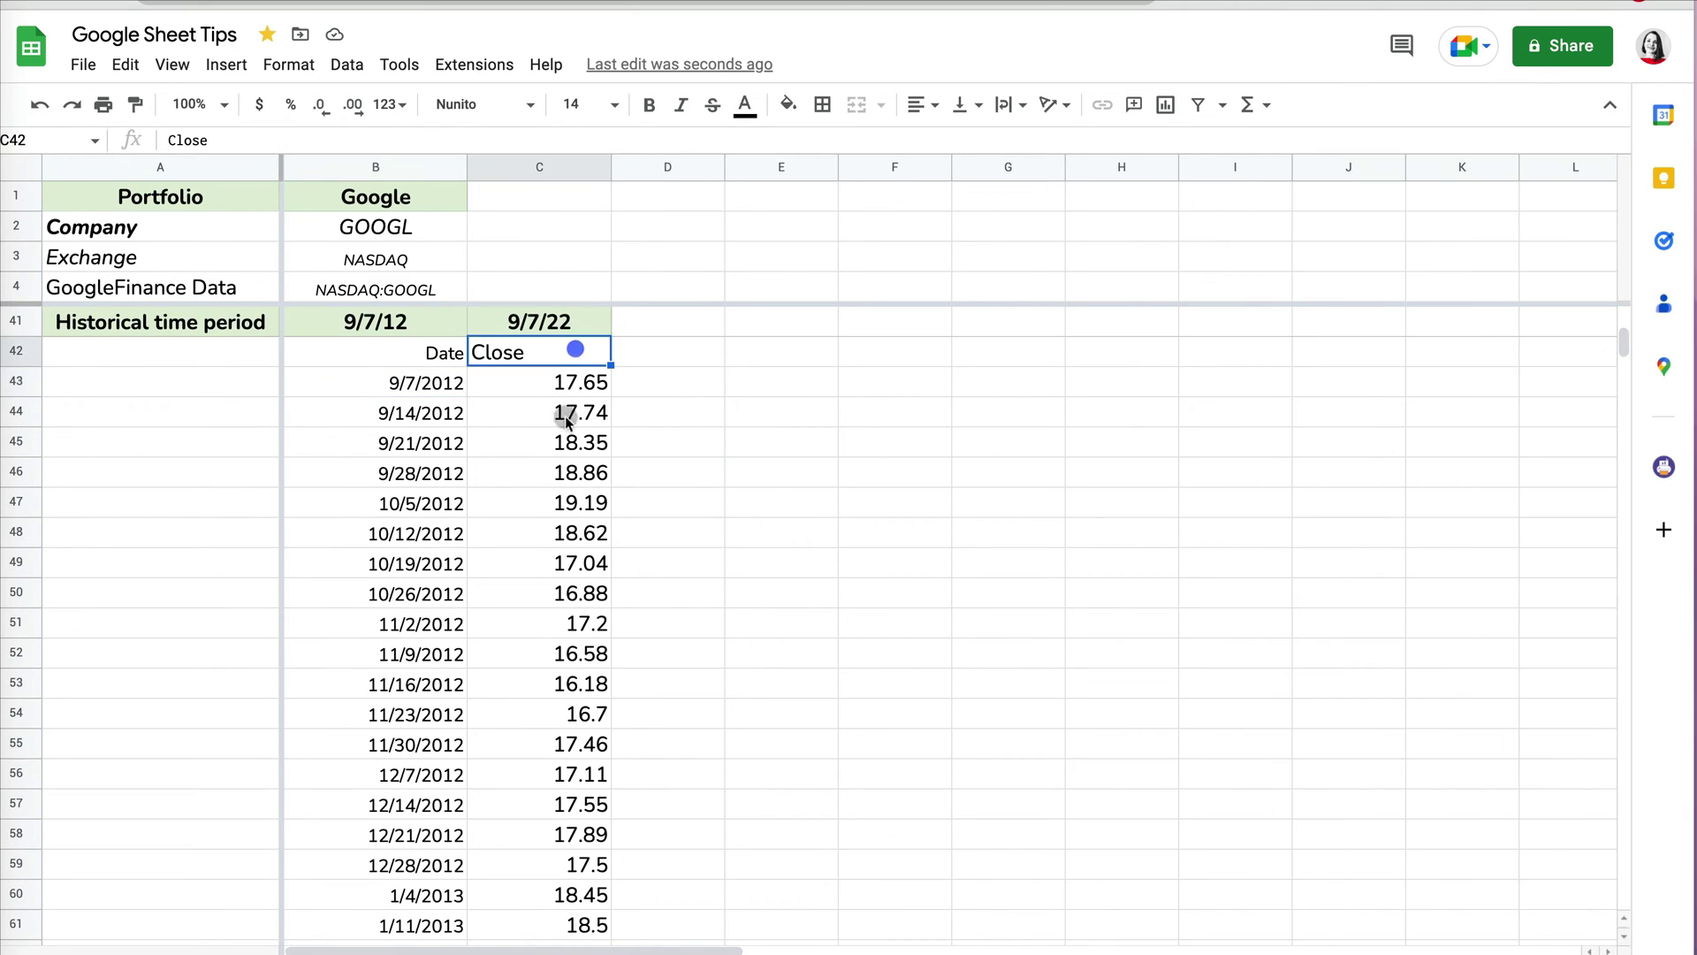
pyautogui.scroll(-3, 561, 644)
pyautogui.scroll(3, 557, 642)
pyautogui.scroll(-9, 586, 769)
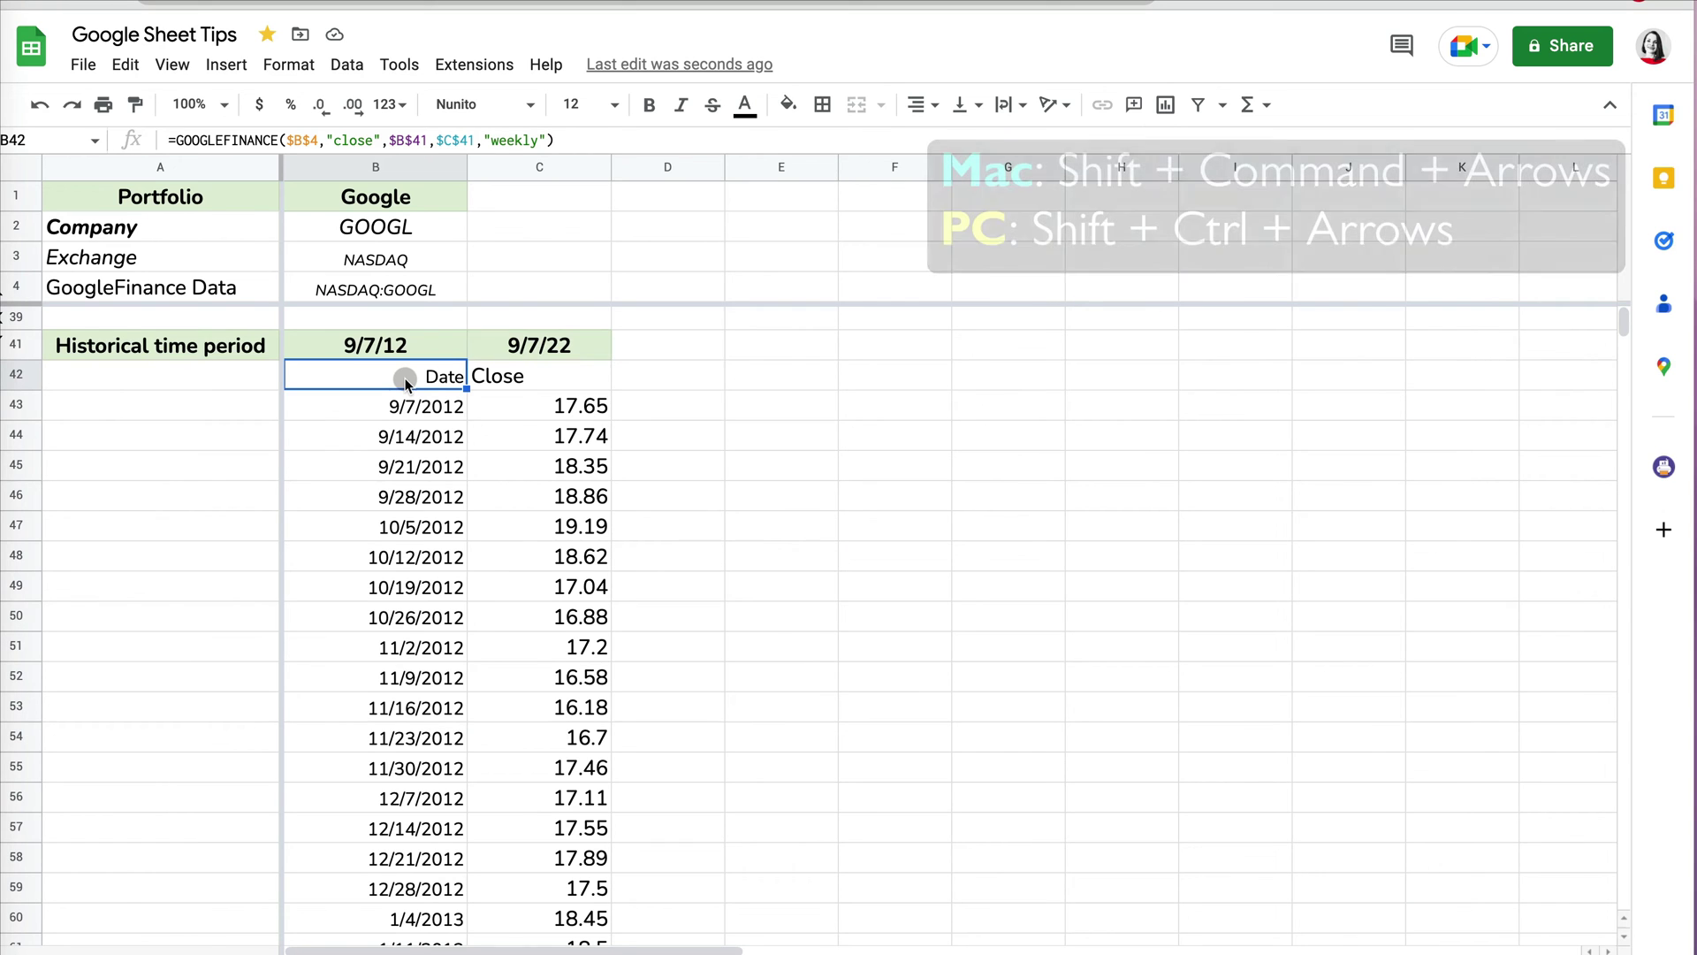
pyautogui.hotkey('ctrl', 'shift', 'Right')
pyautogui.hotkey('ctrl', 'shift', 'Down')
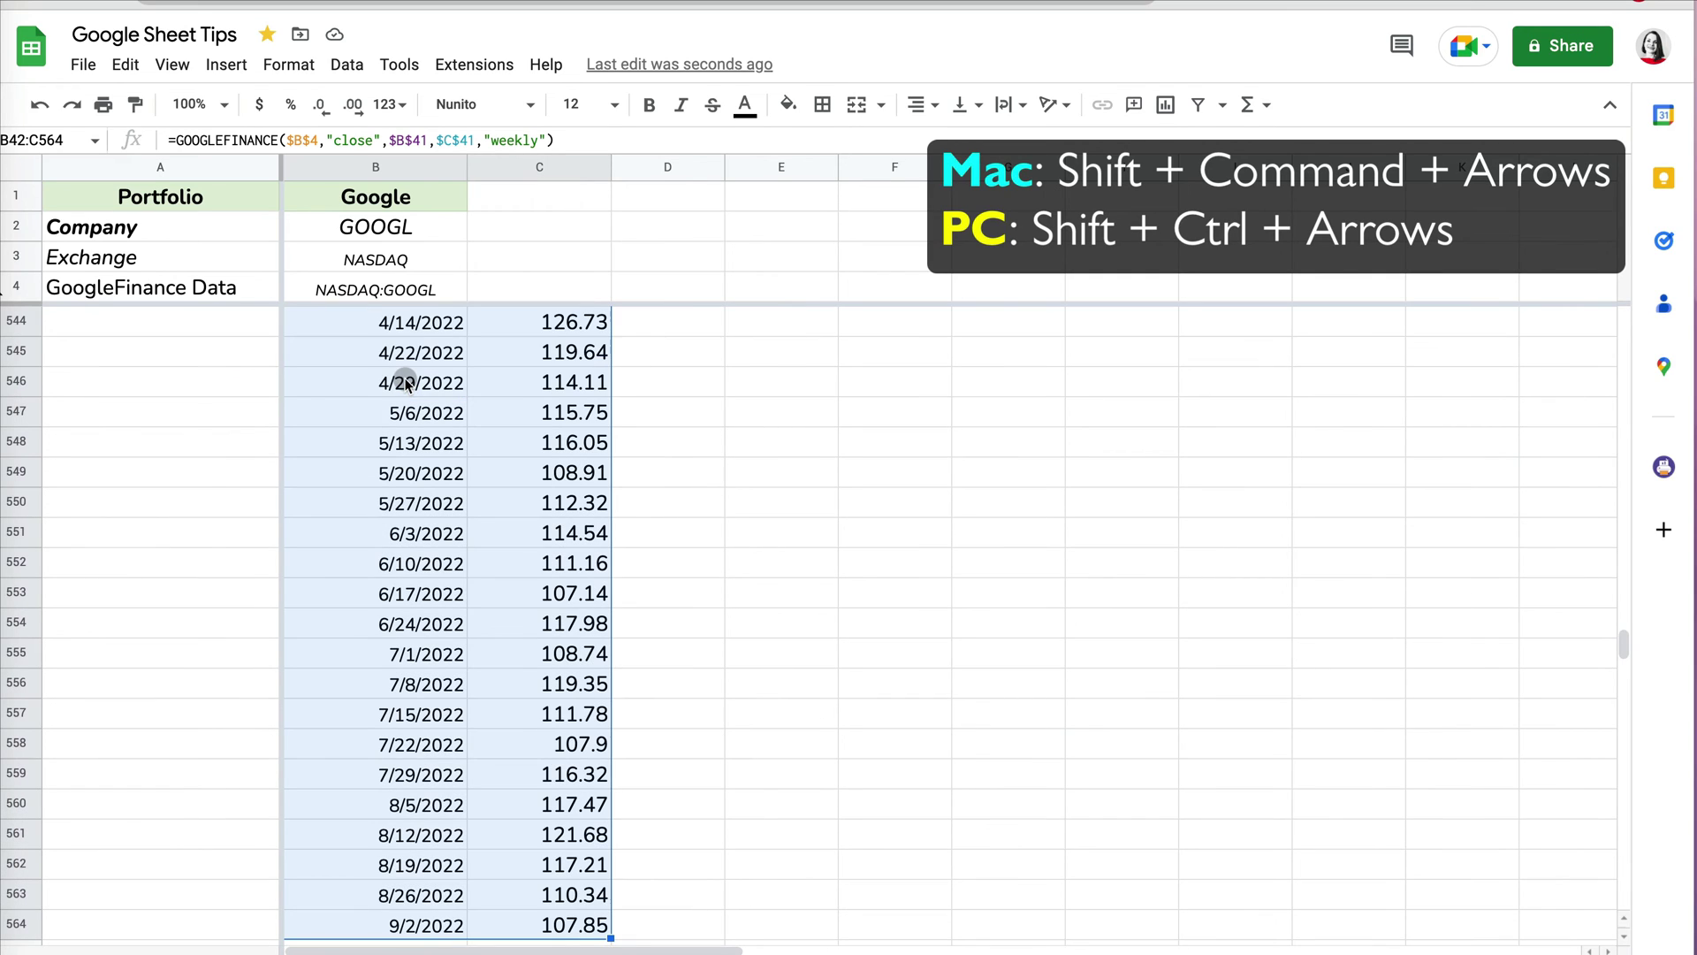
pyautogui.scroll(20, 530, 473)
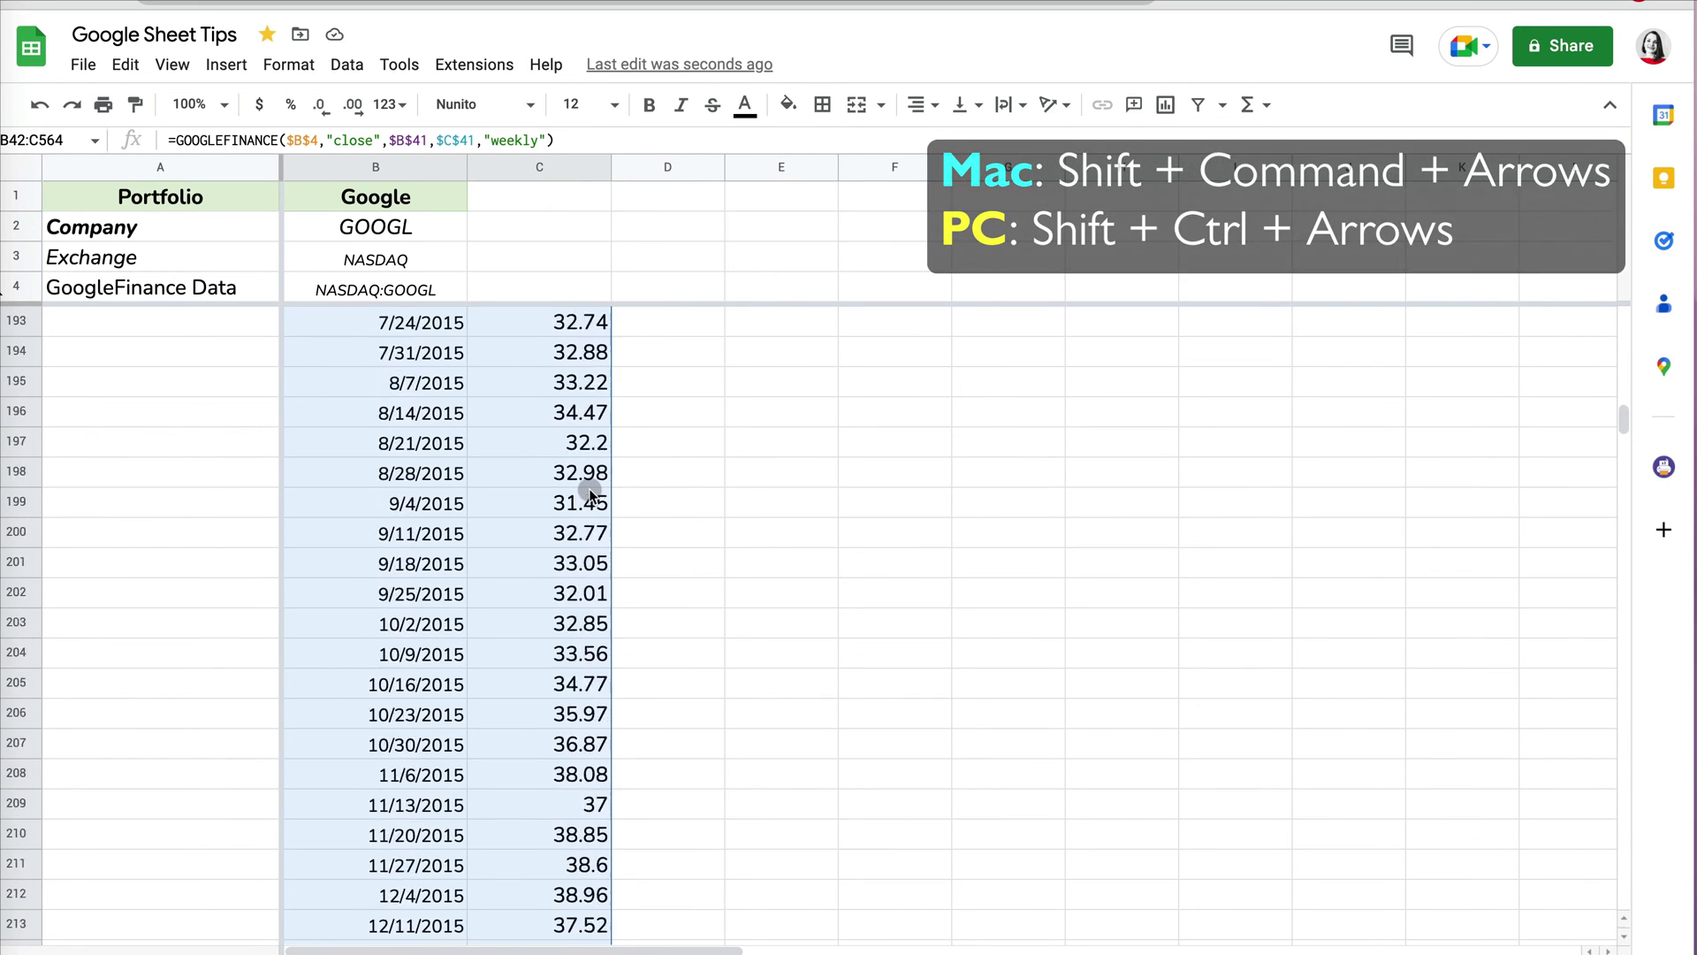
pyautogui.click(214, 67)
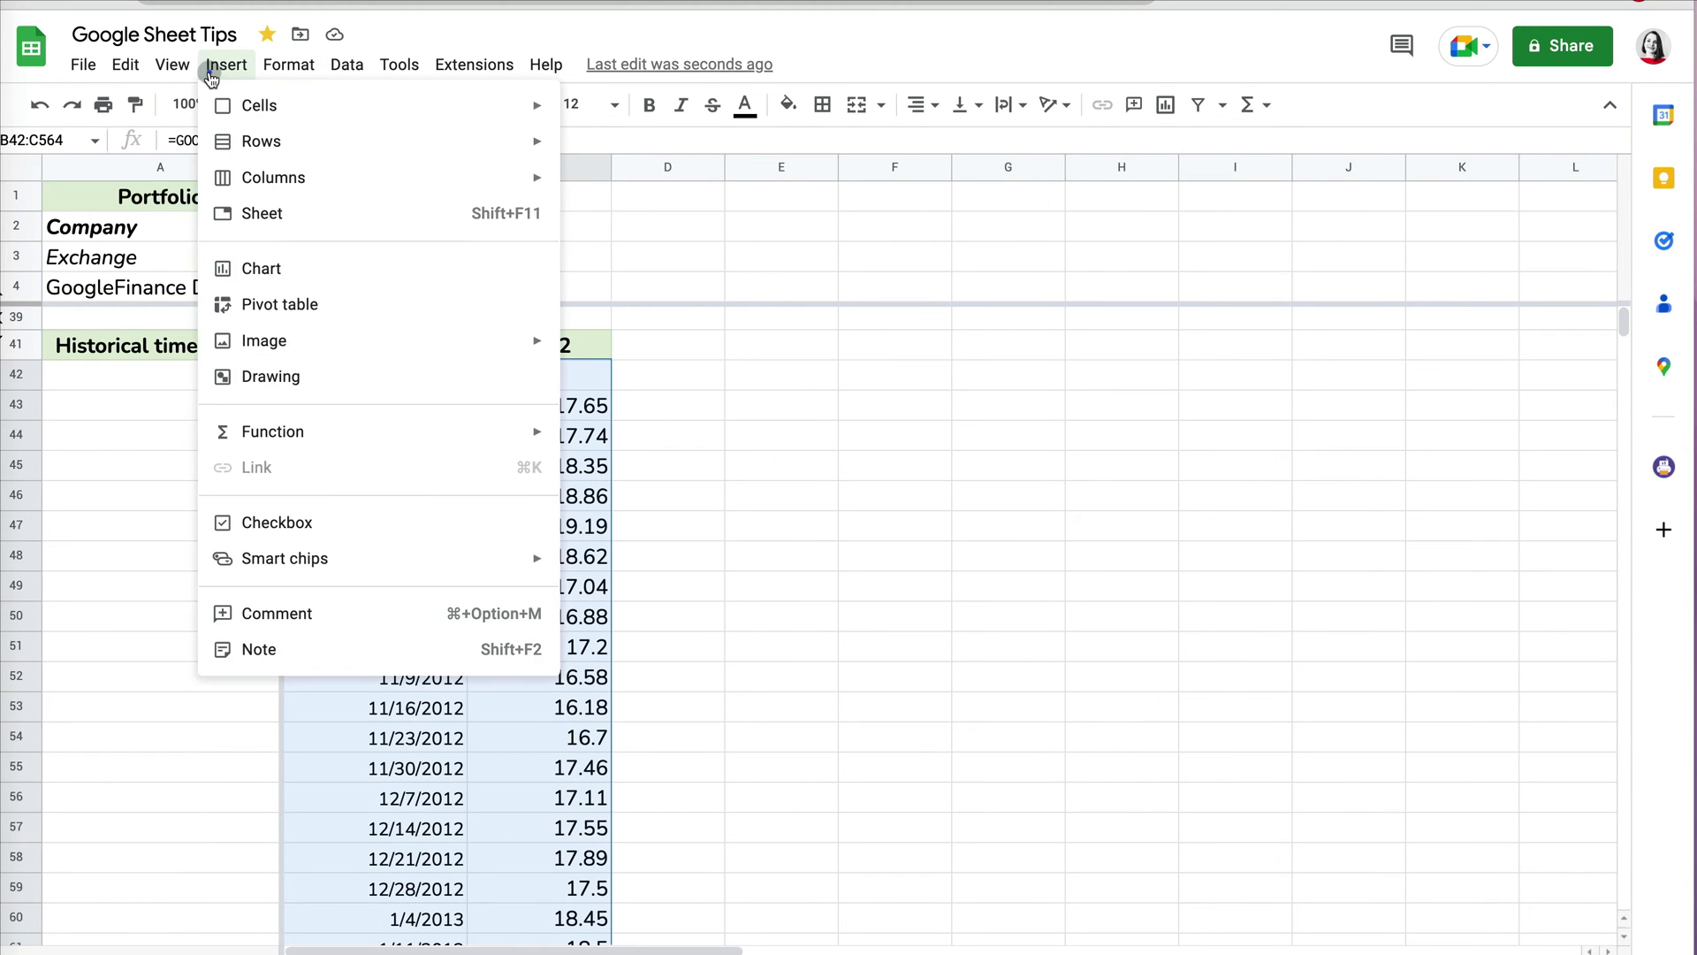
pyautogui.click(277, 268)
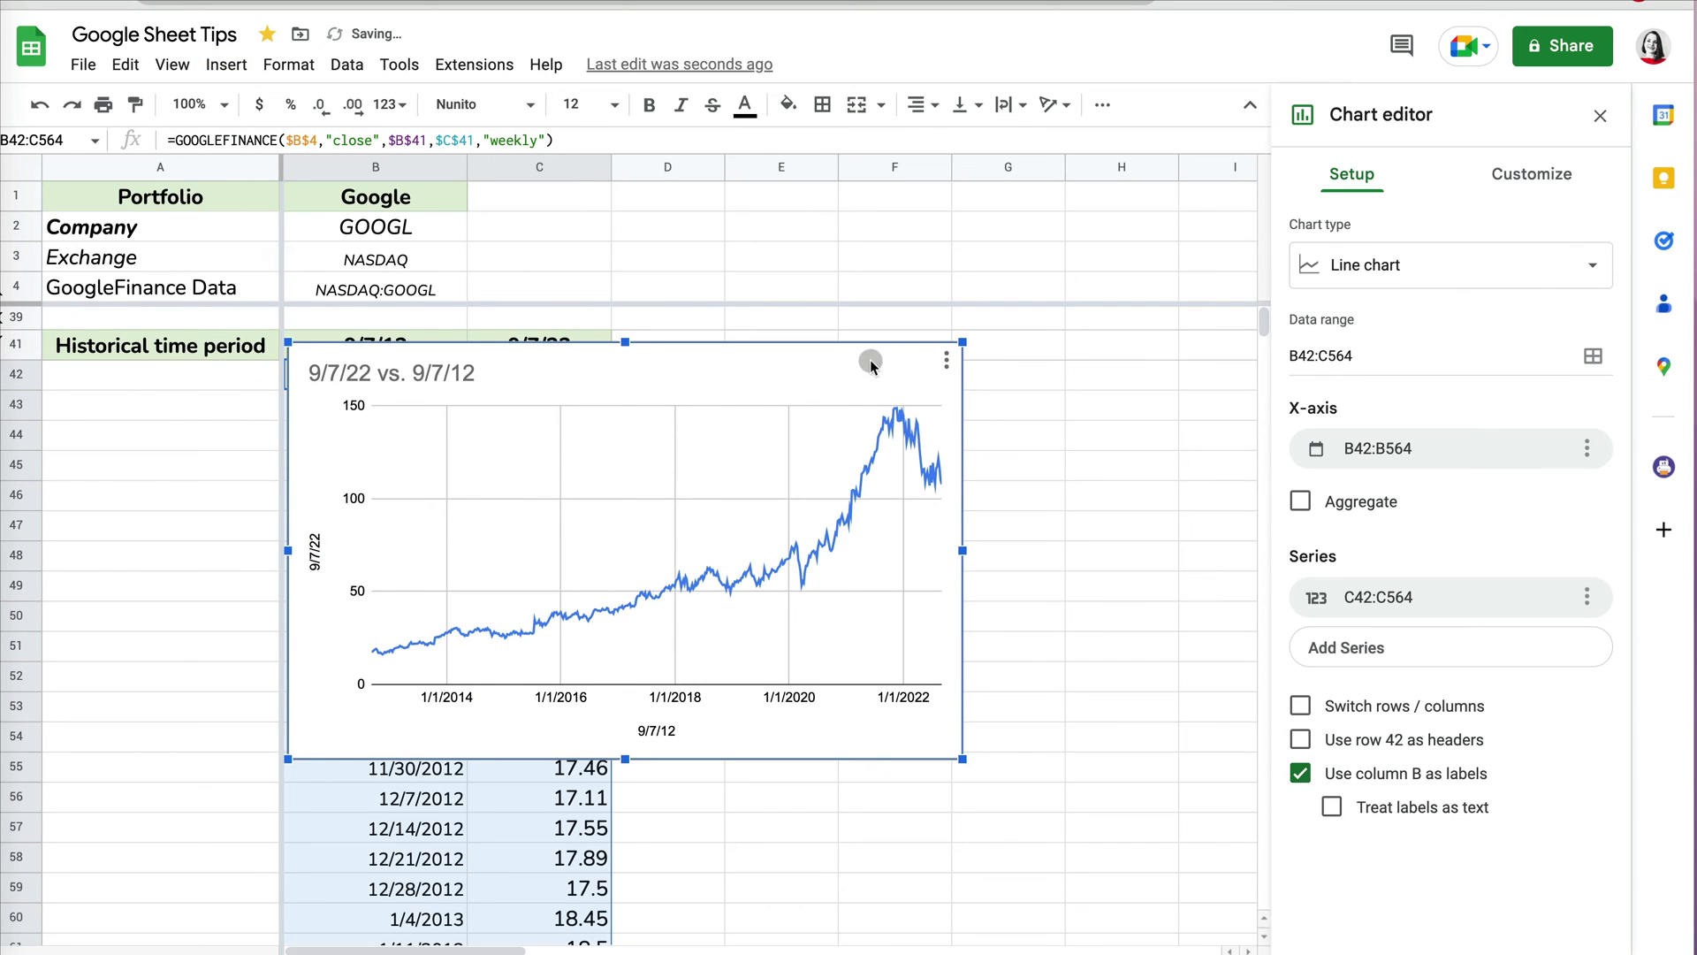
pyautogui.moveTo(847, 357); pyautogui.dragTo(1196, 353)
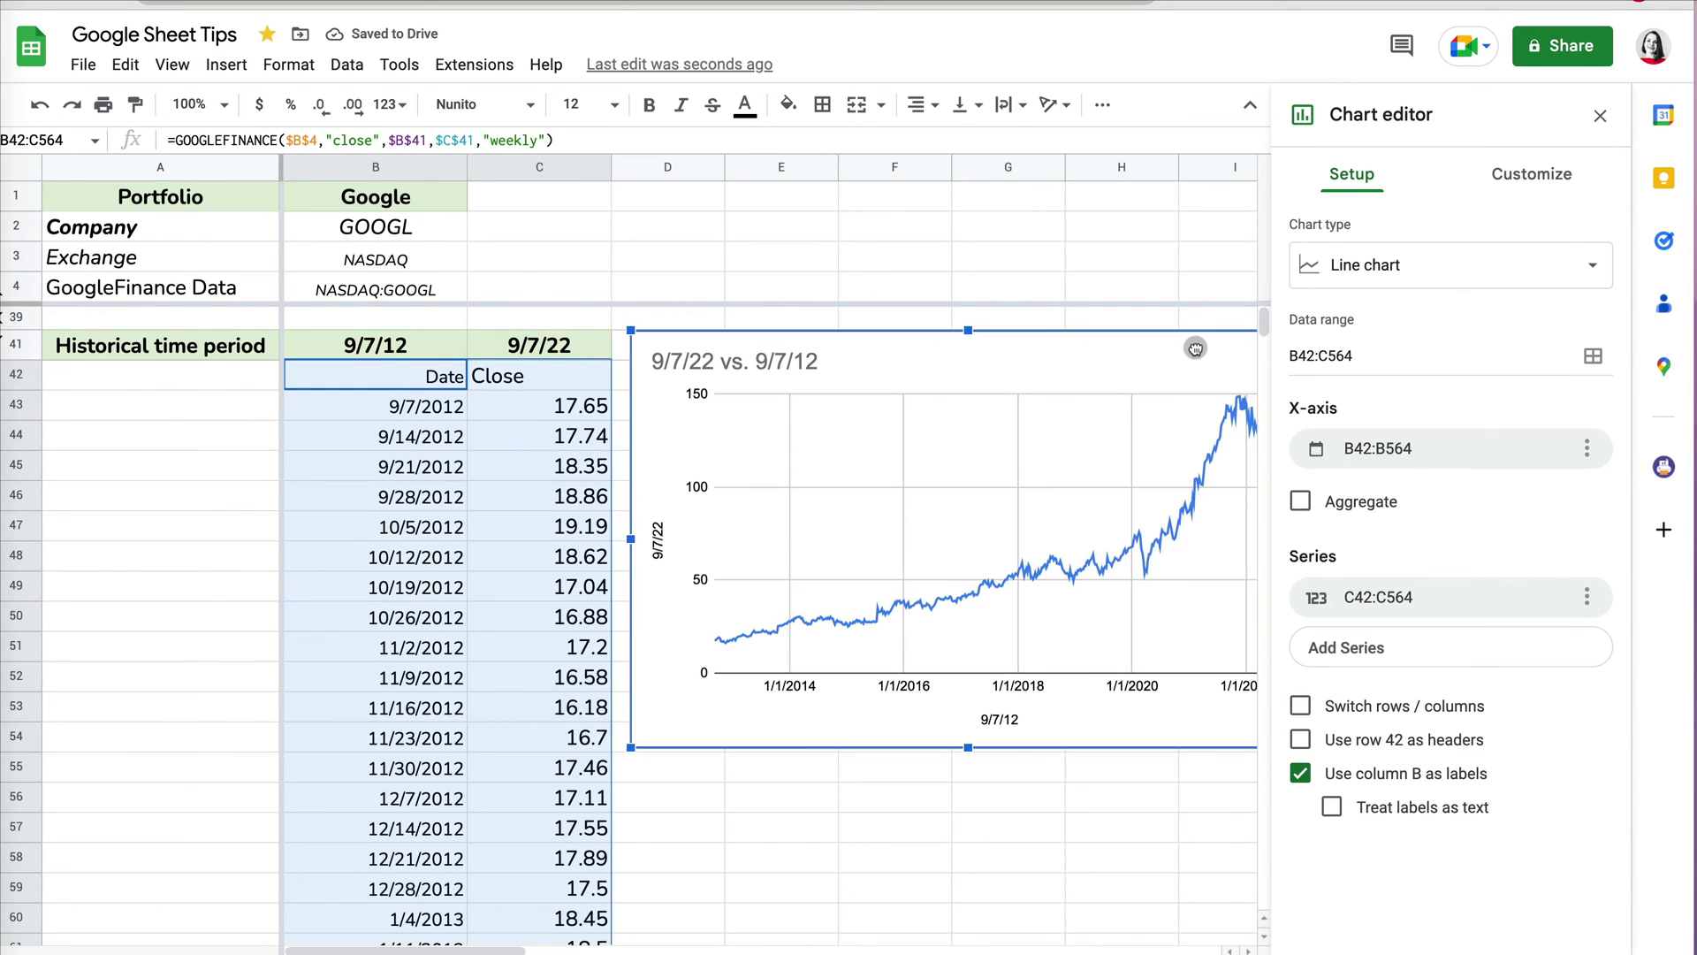
# Title the chart 'Historical Close Price Info for GOOGL' with axes Date and Close Price
pyautogui.click(781, 363)
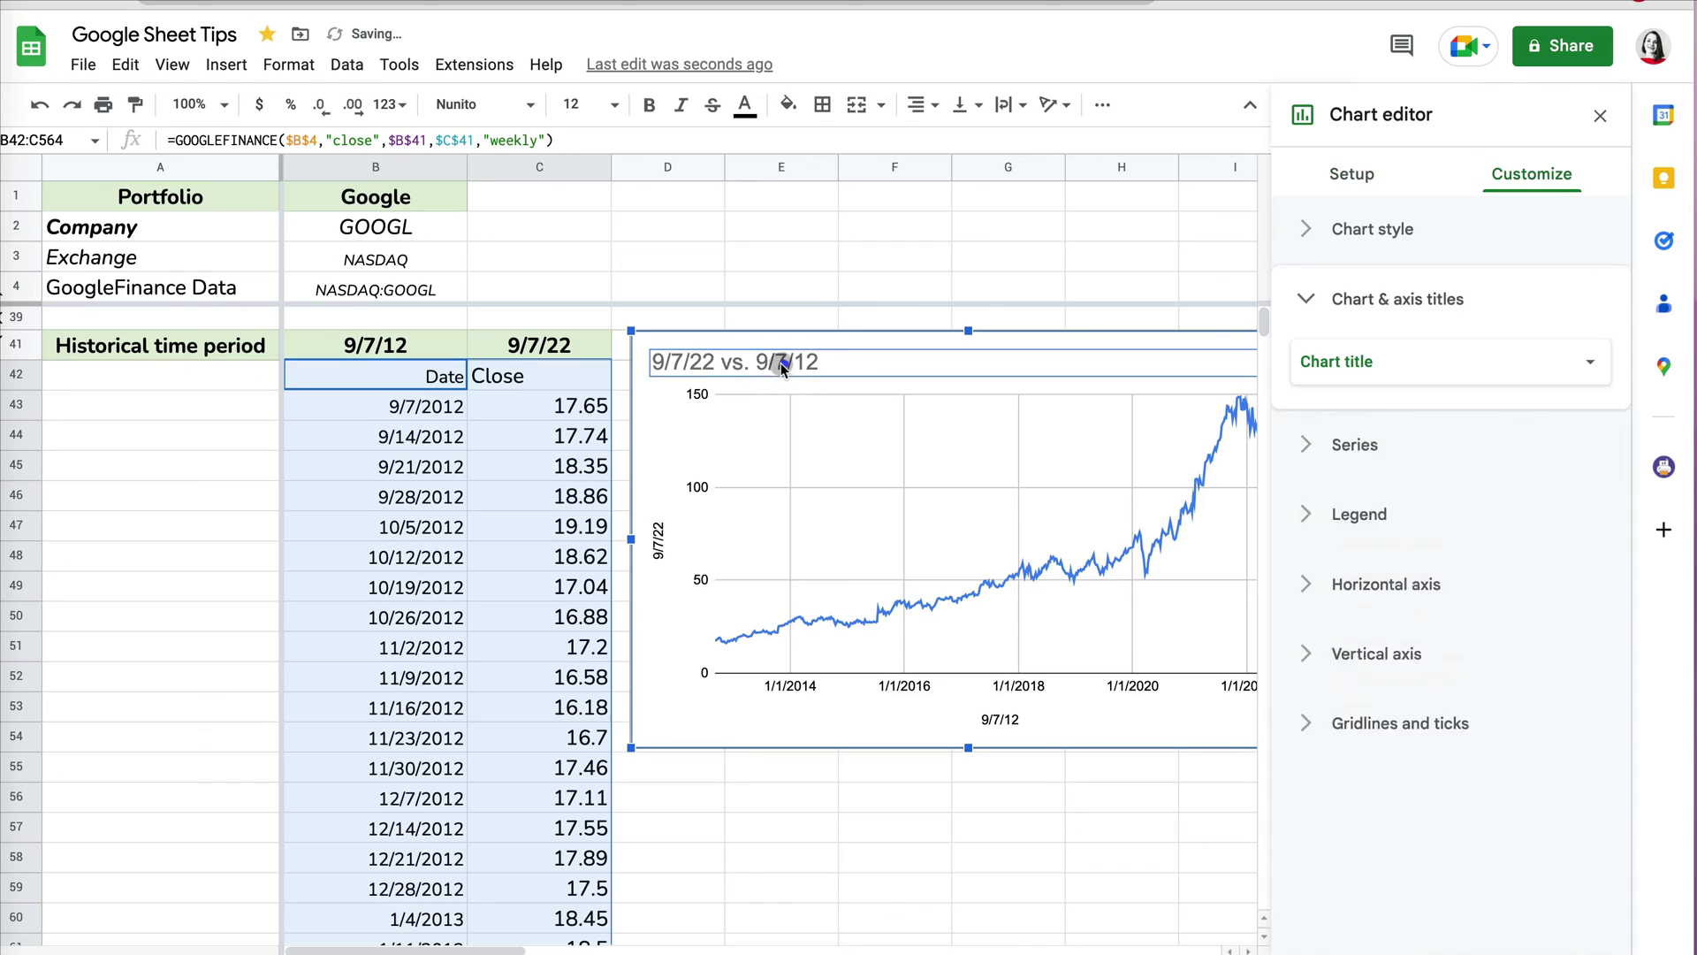
pyautogui.click(769, 363)
pyautogui.write('Historica')
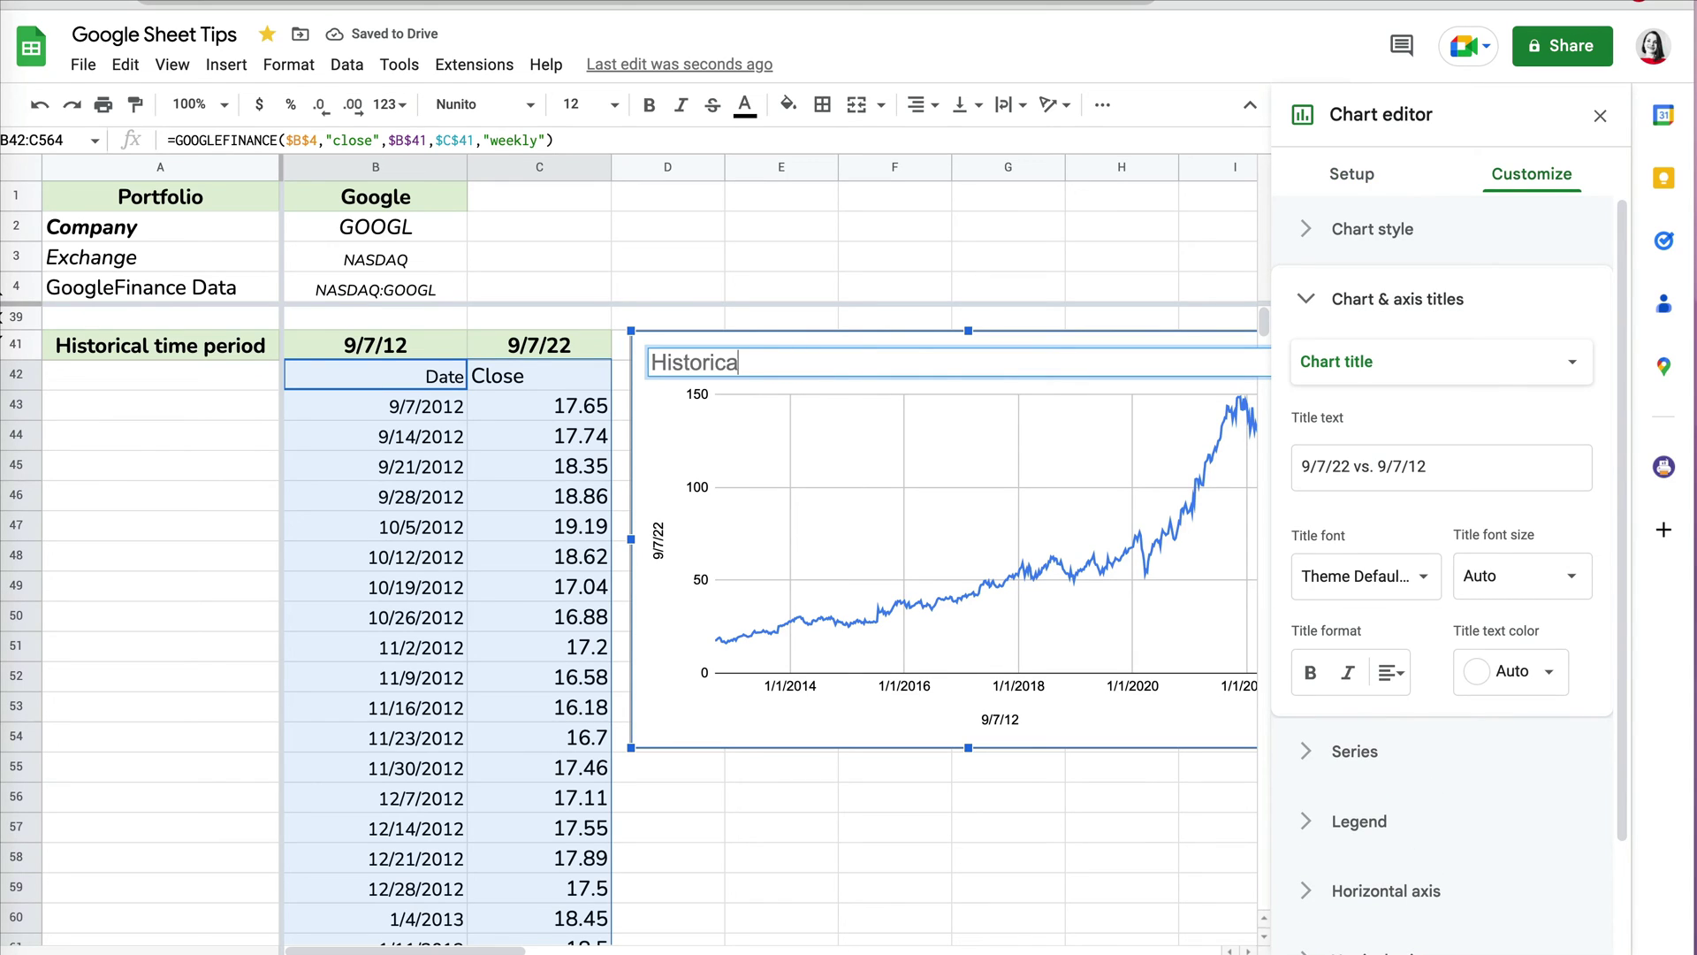
pyautogui.write('l Close Price Info for GOOGL')
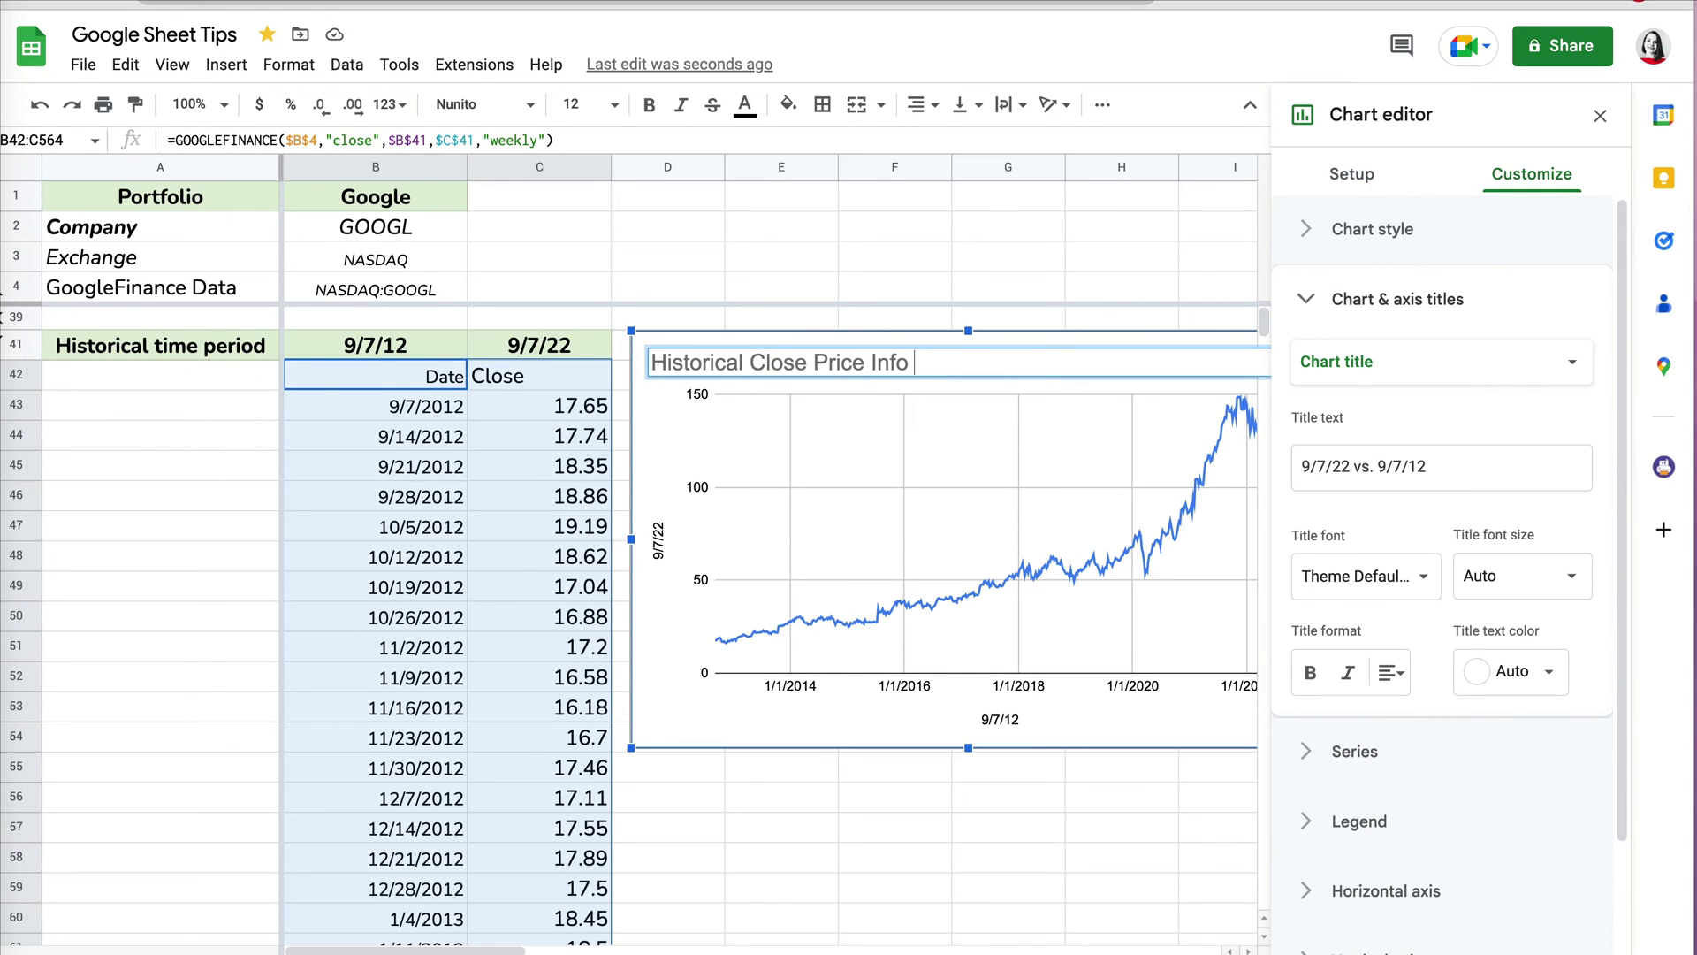
pyautogui.doubleClick(996, 722)
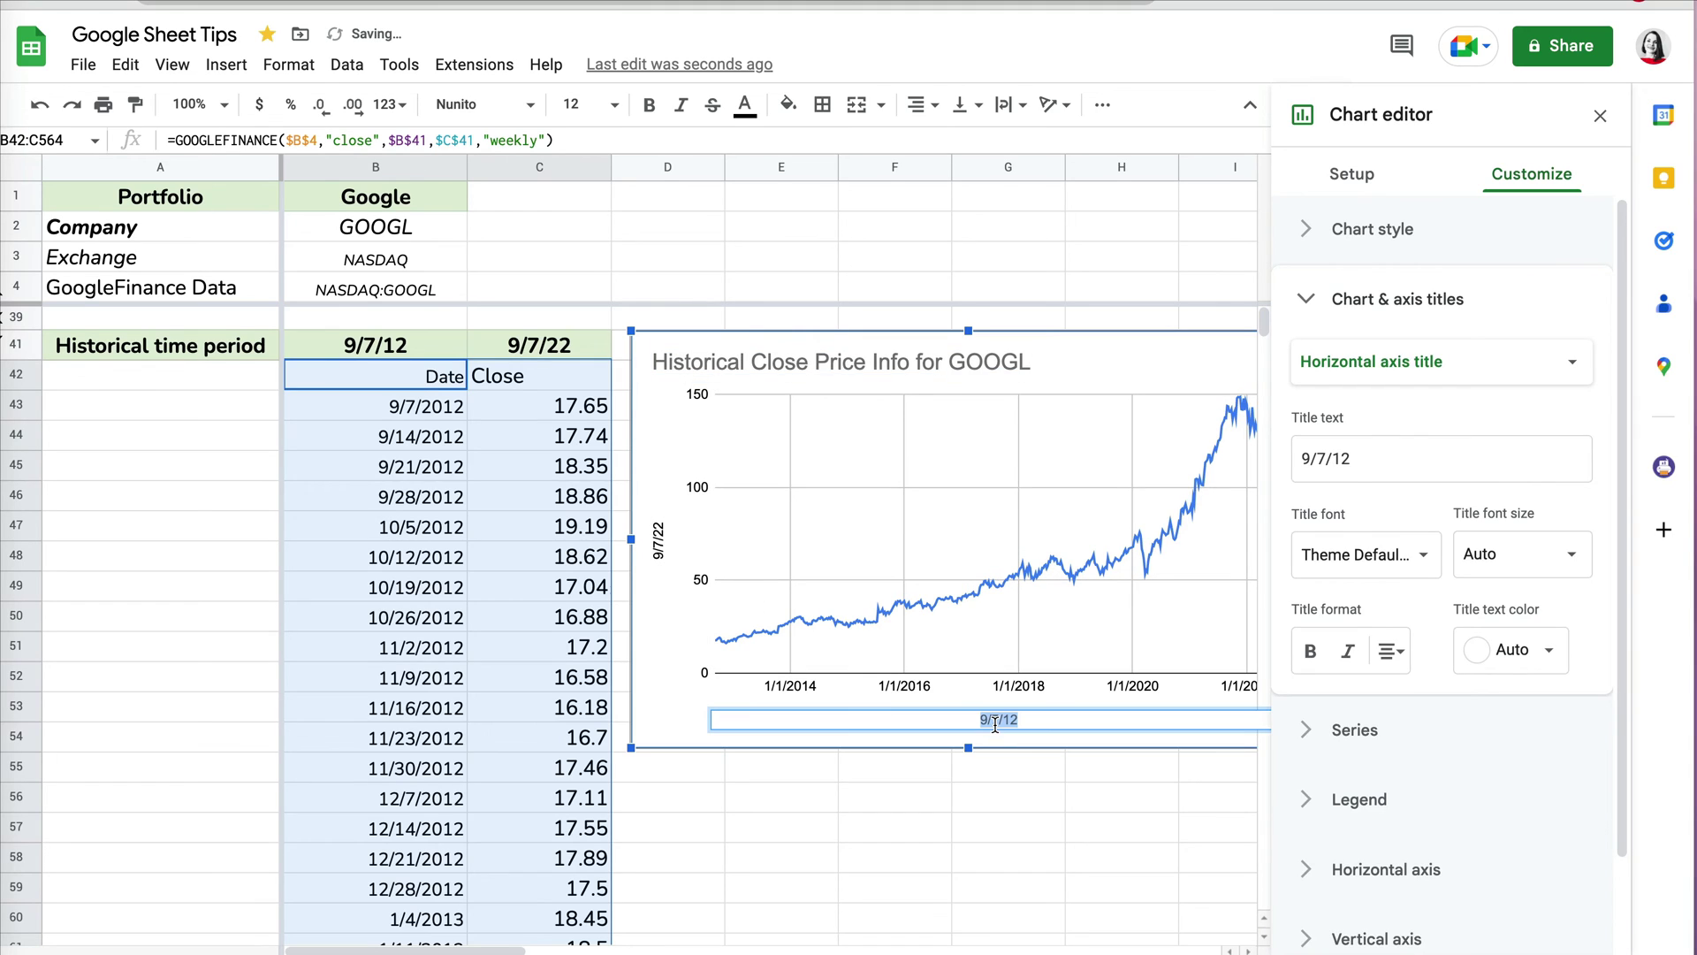
pyautogui.write('Date')
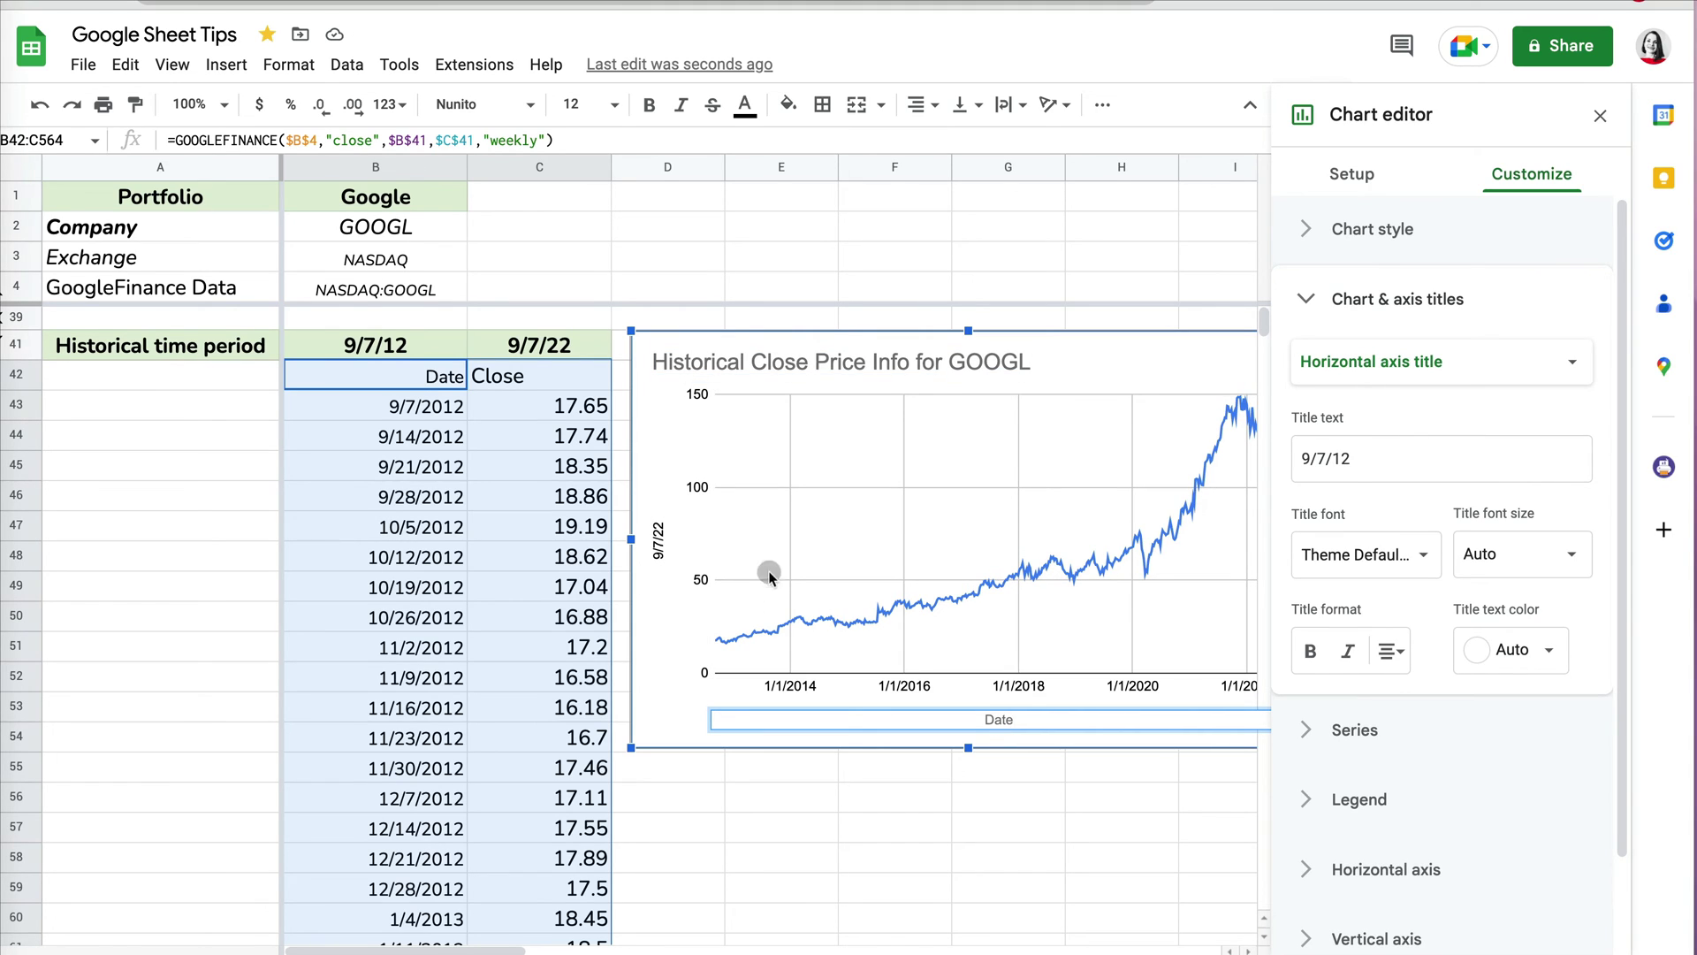
pyautogui.doubleClick(659, 552)
pyautogui.write('Close Price')
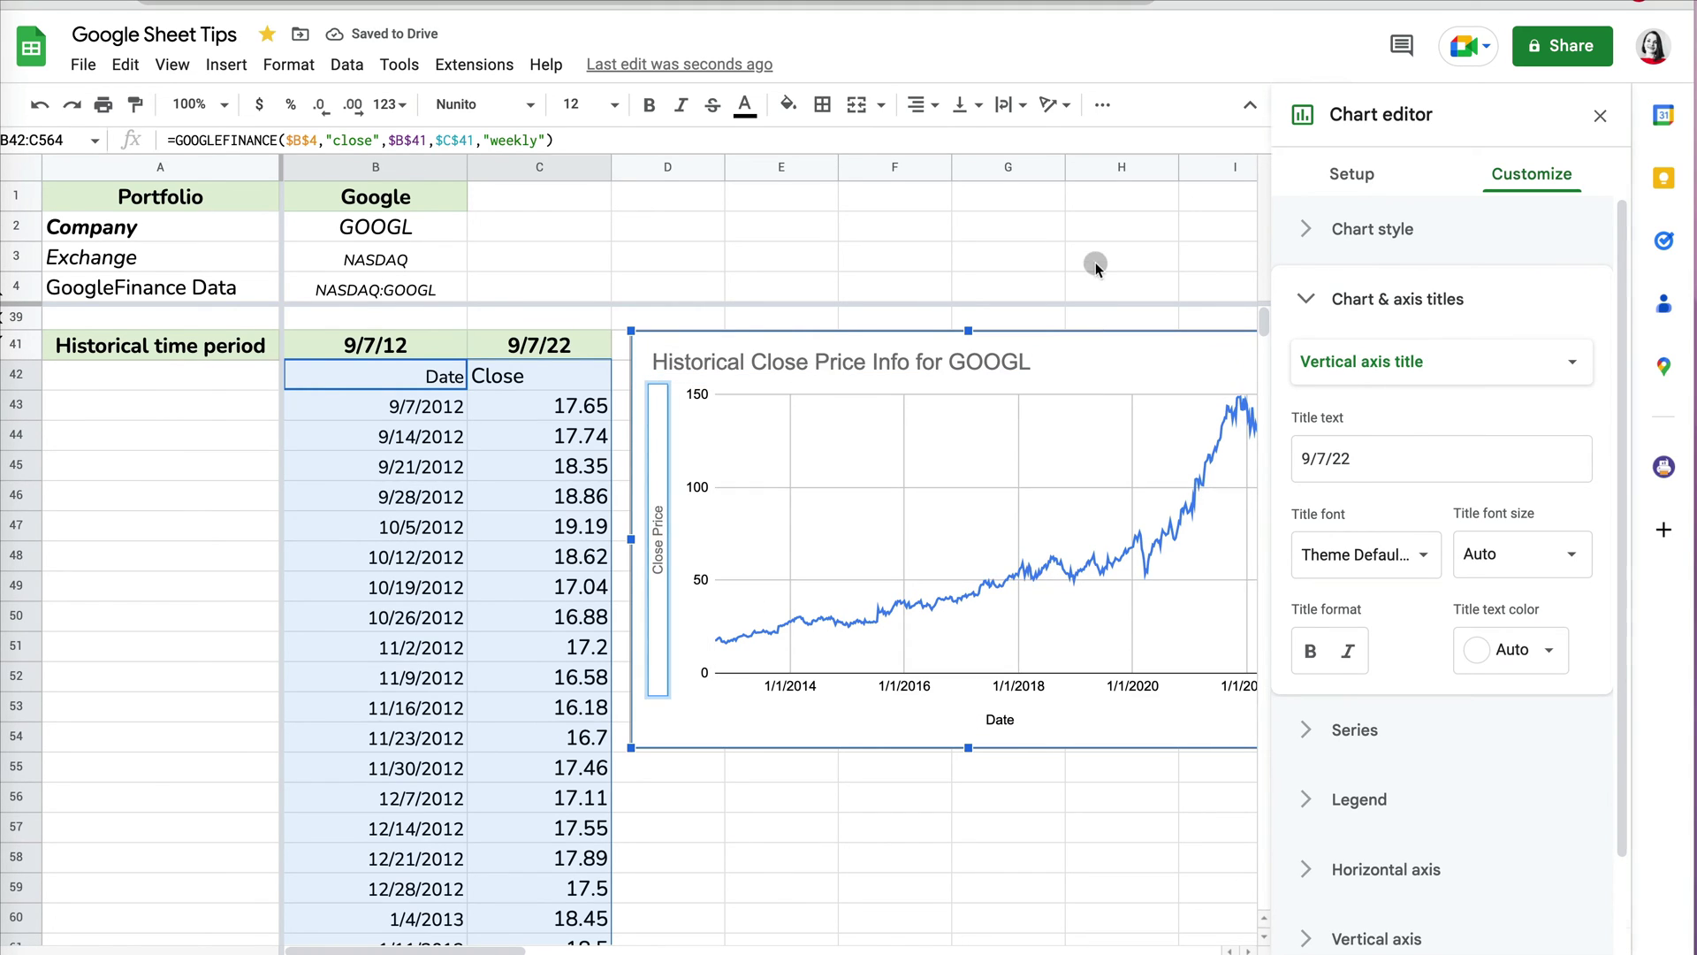
pyautogui.click(1093, 256)
pyautogui.click(1181, 377)
pyautogui.moveTo(1181, 378); pyautogui.dragTo(1264, 378)
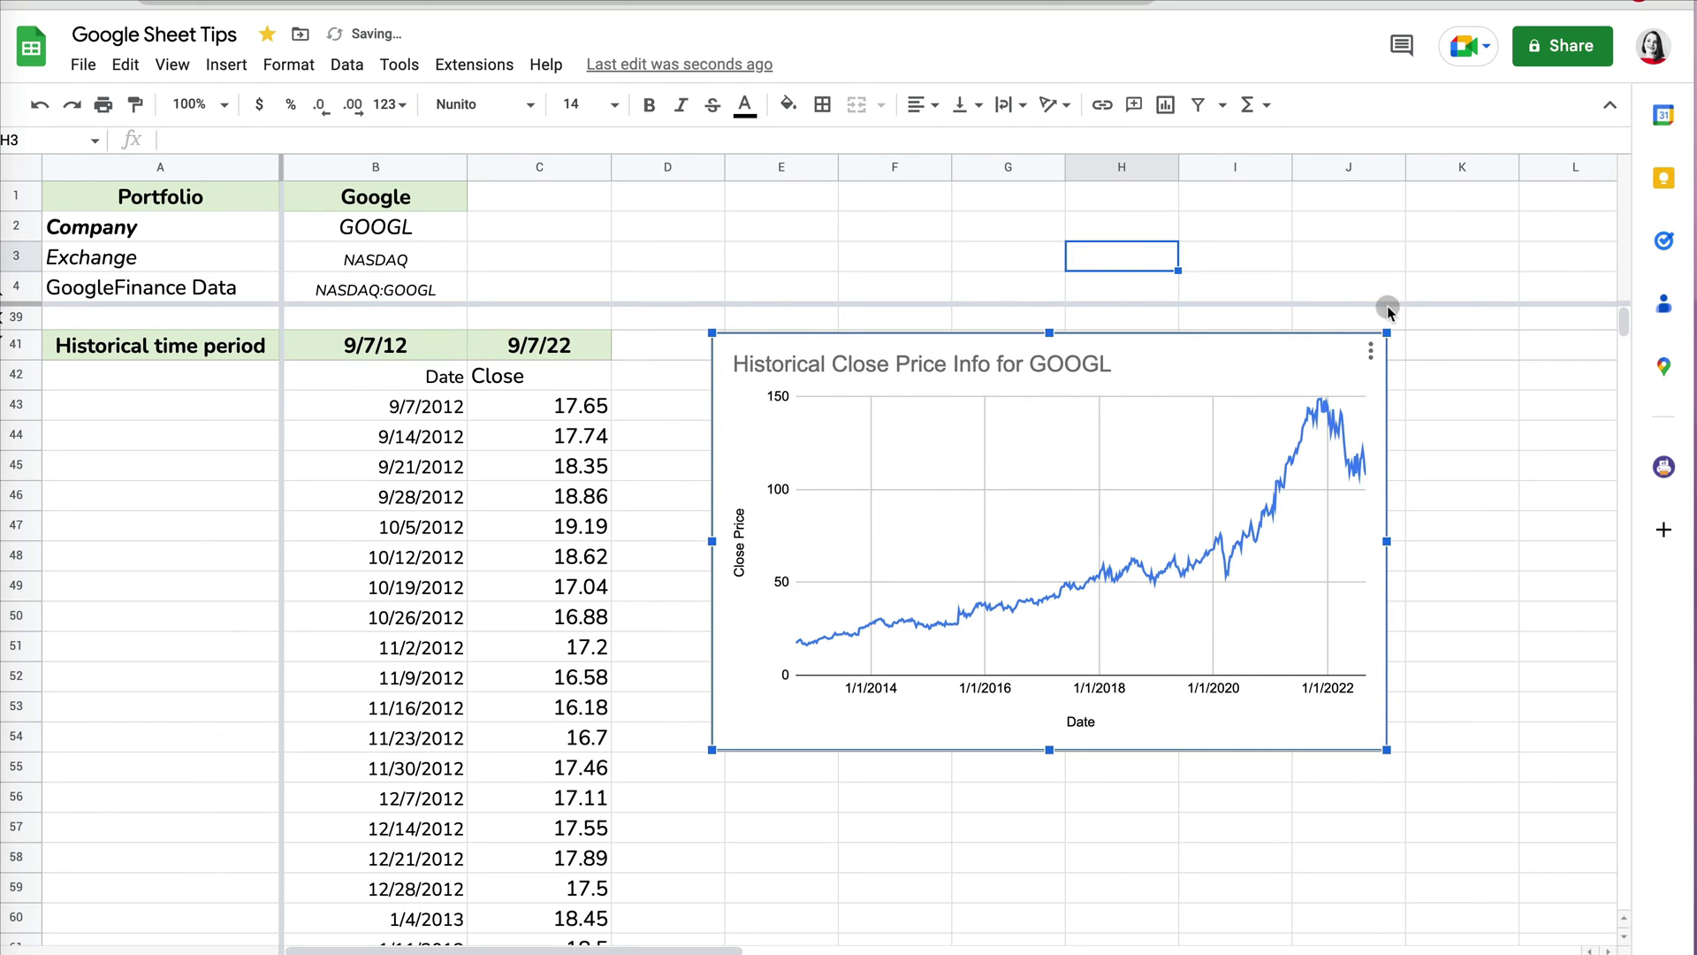
# Change the end date in C41 from 9/7/22 to 12/31/2021
pyautogui.click(521, 339)
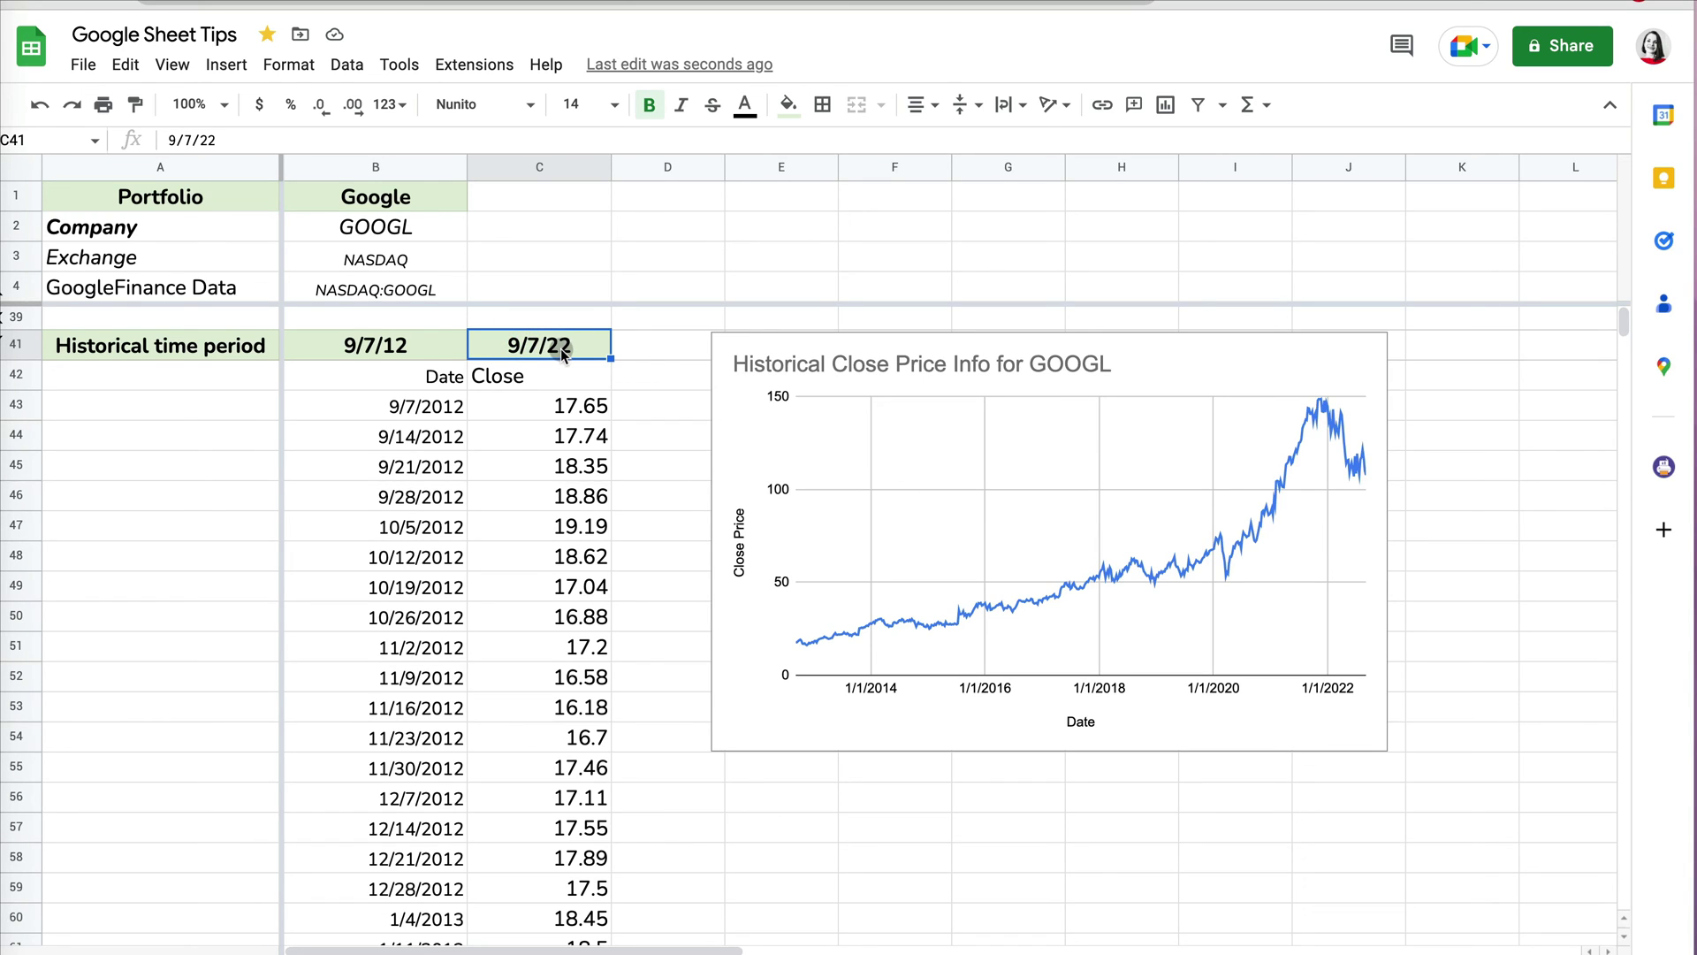
pyautogui.write('12/31/')
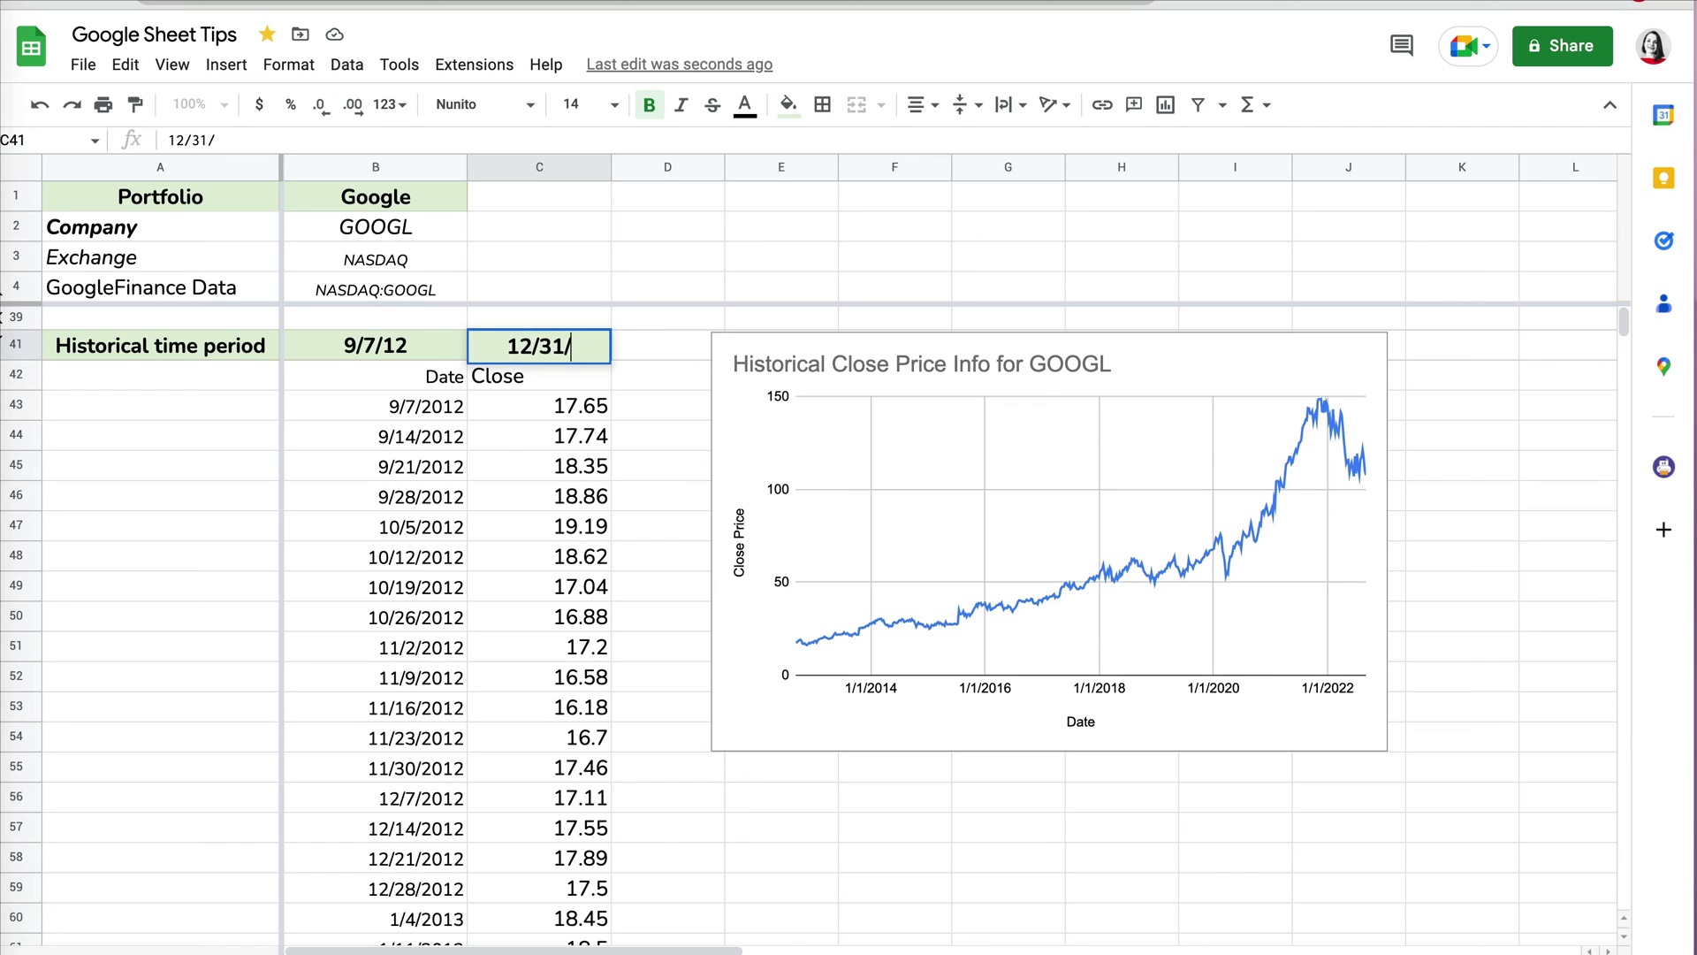
pyautogui.write('2021')
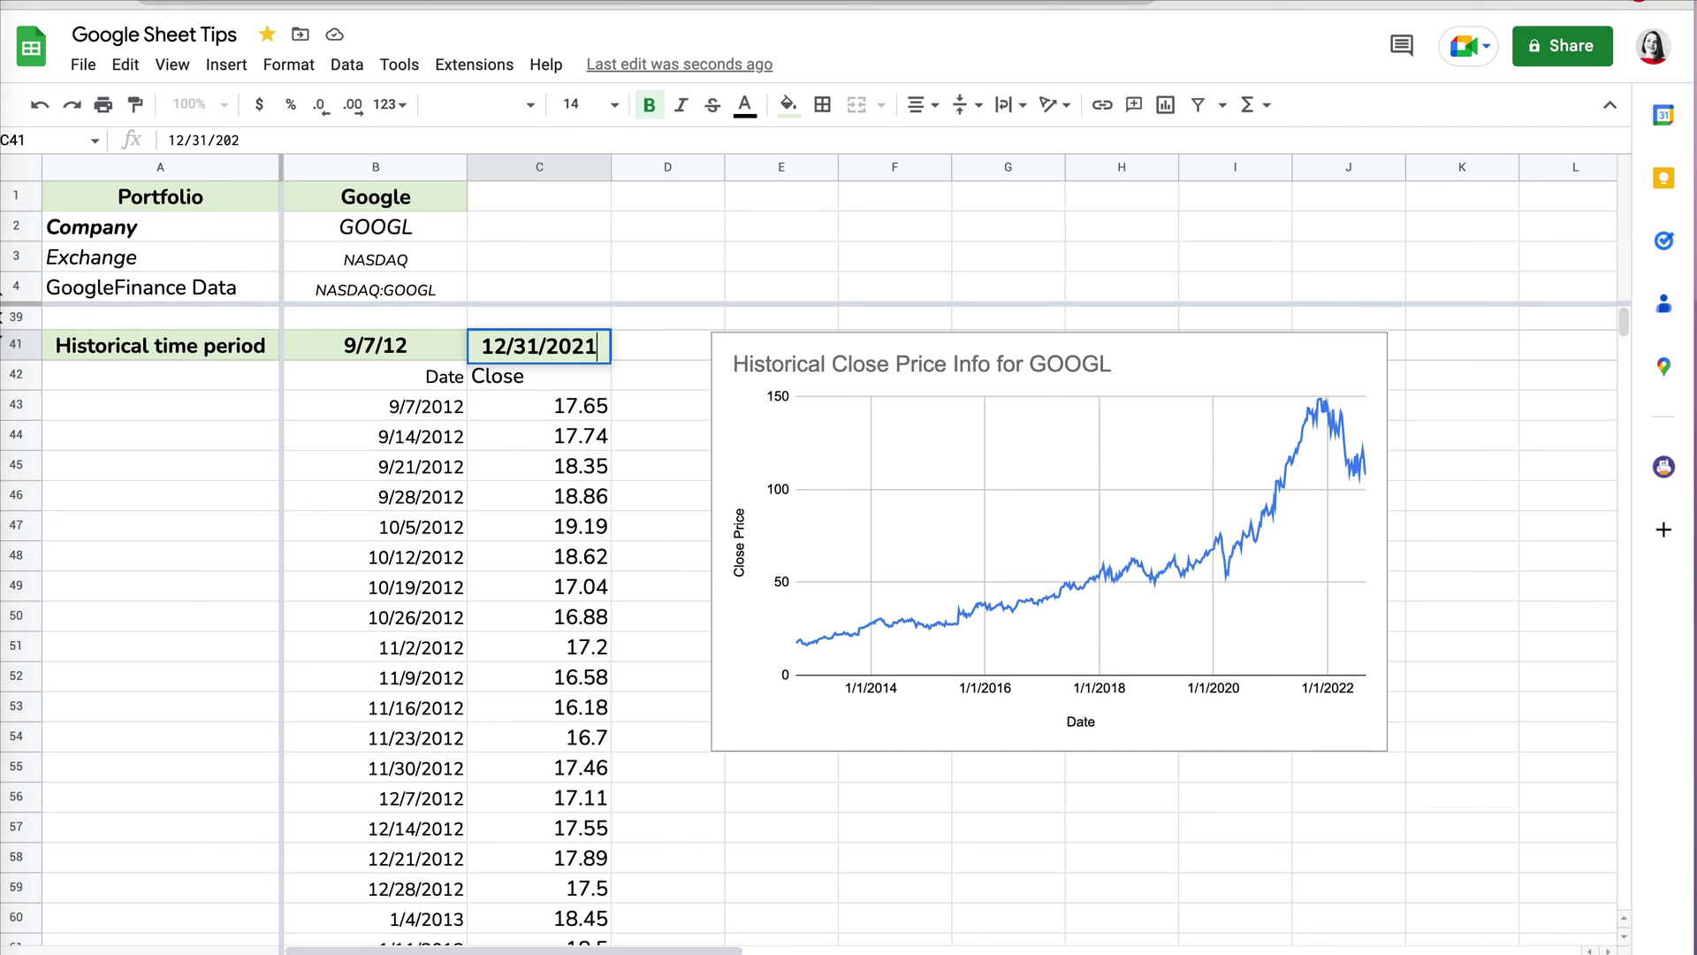
pyautogui.press('Return')
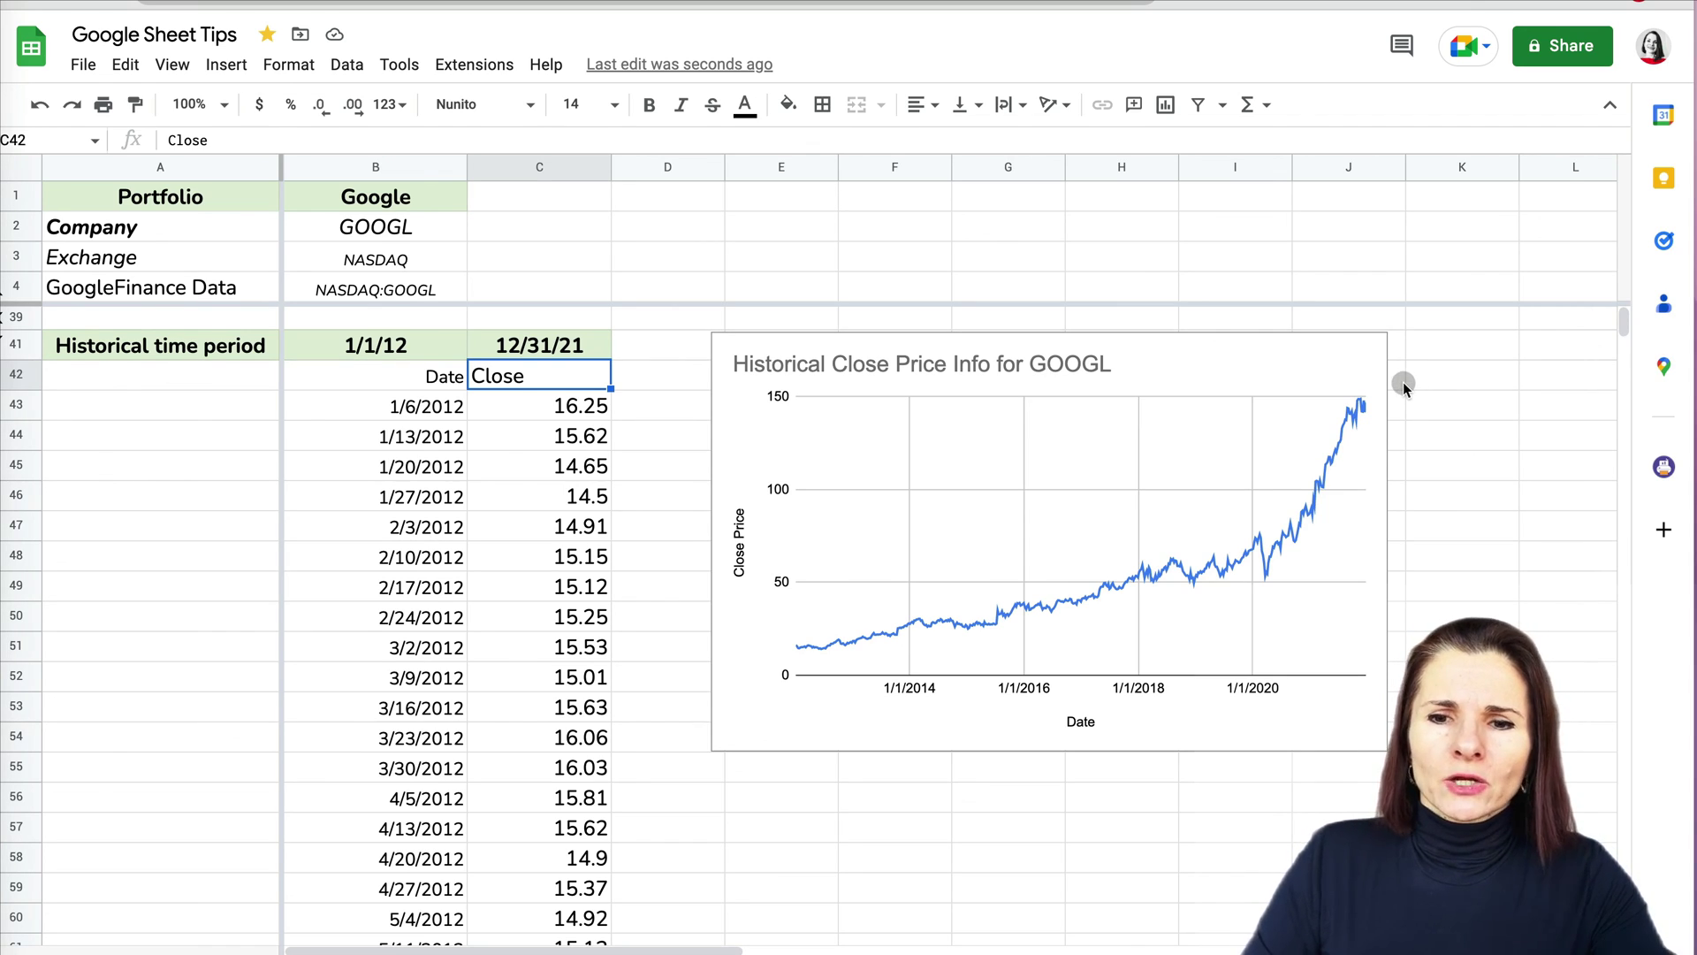
pyautogui.click(1451, 407)
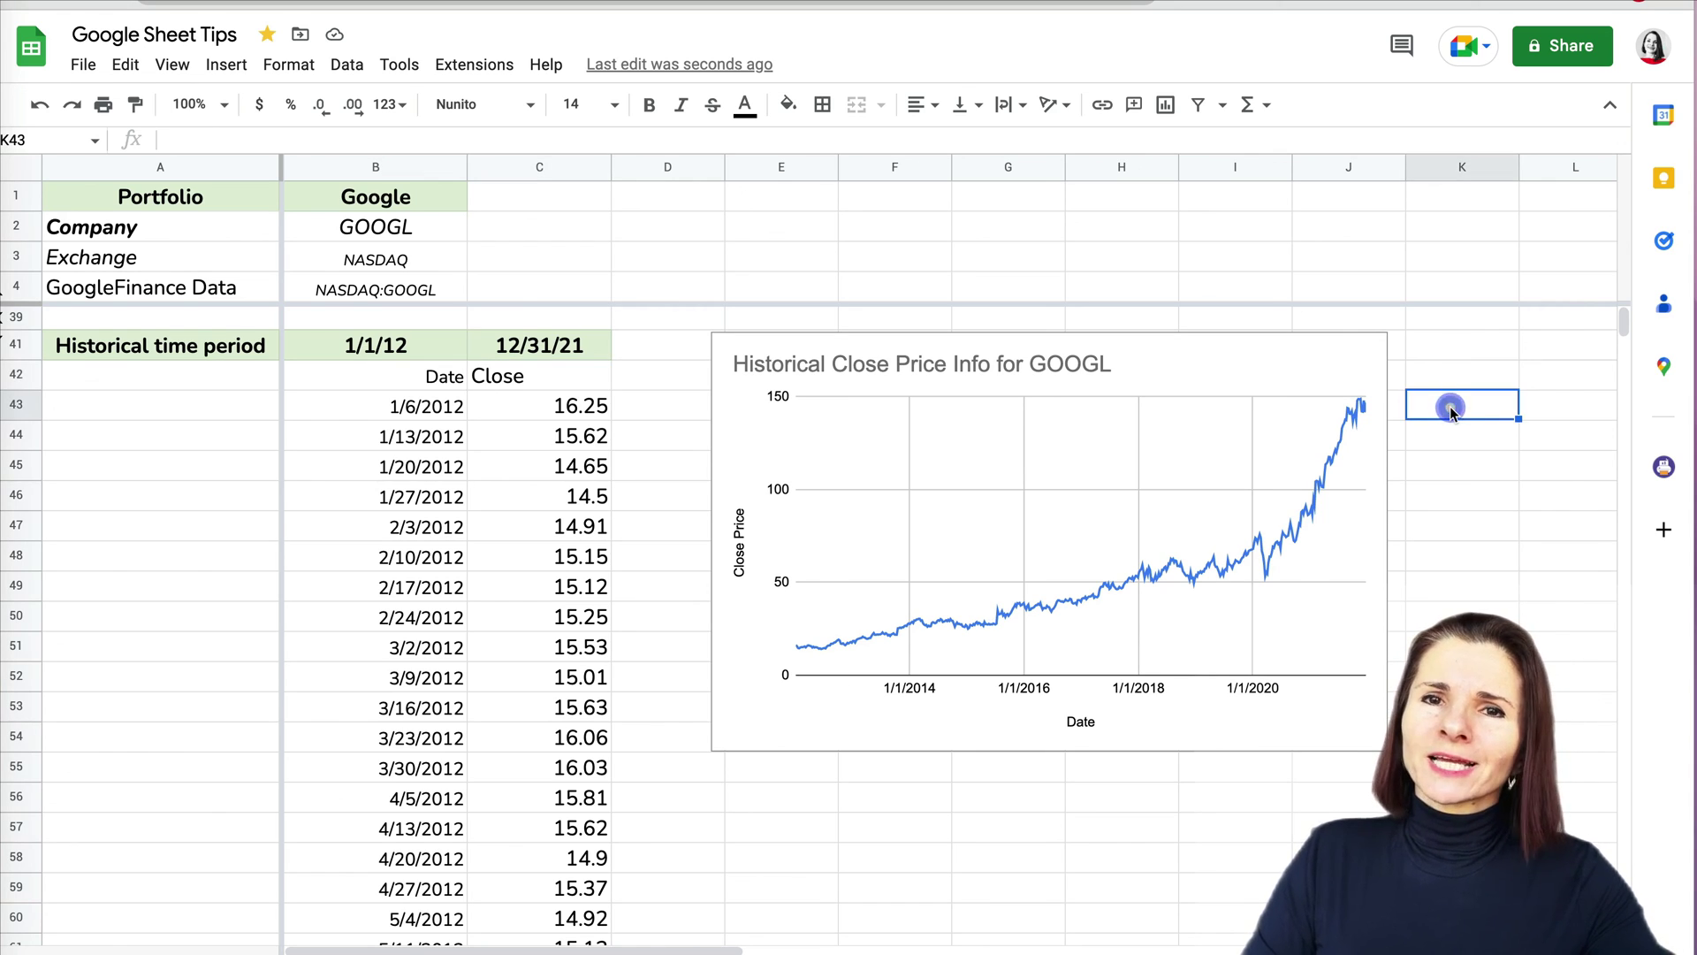